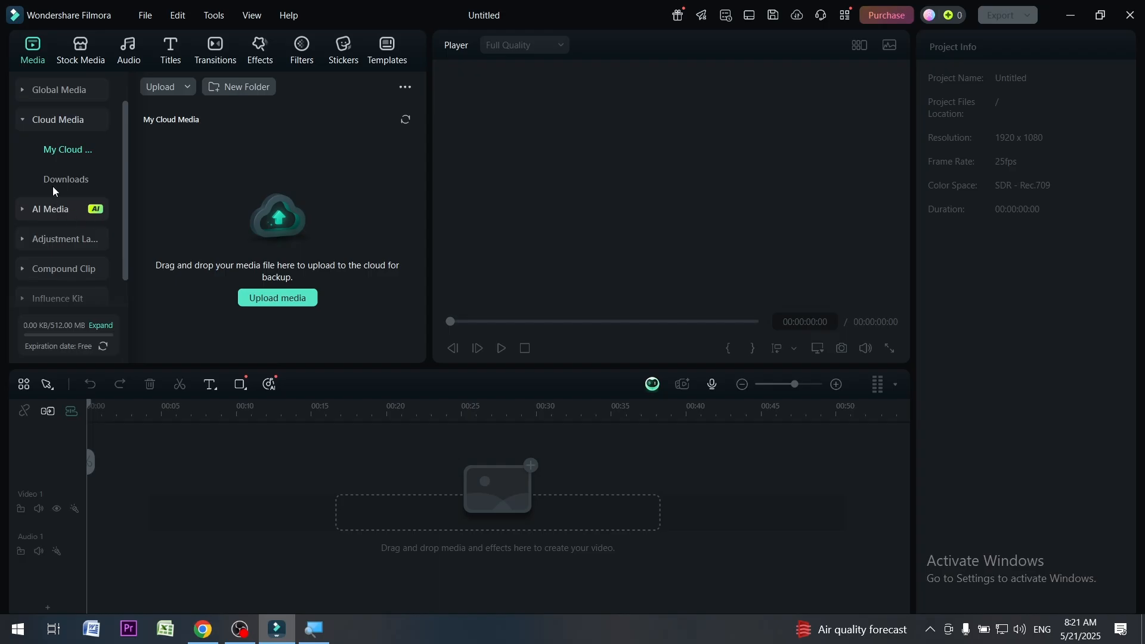
Download the trending stock clip of the boy moving like Elvis from the stock media library
click(81, 59)
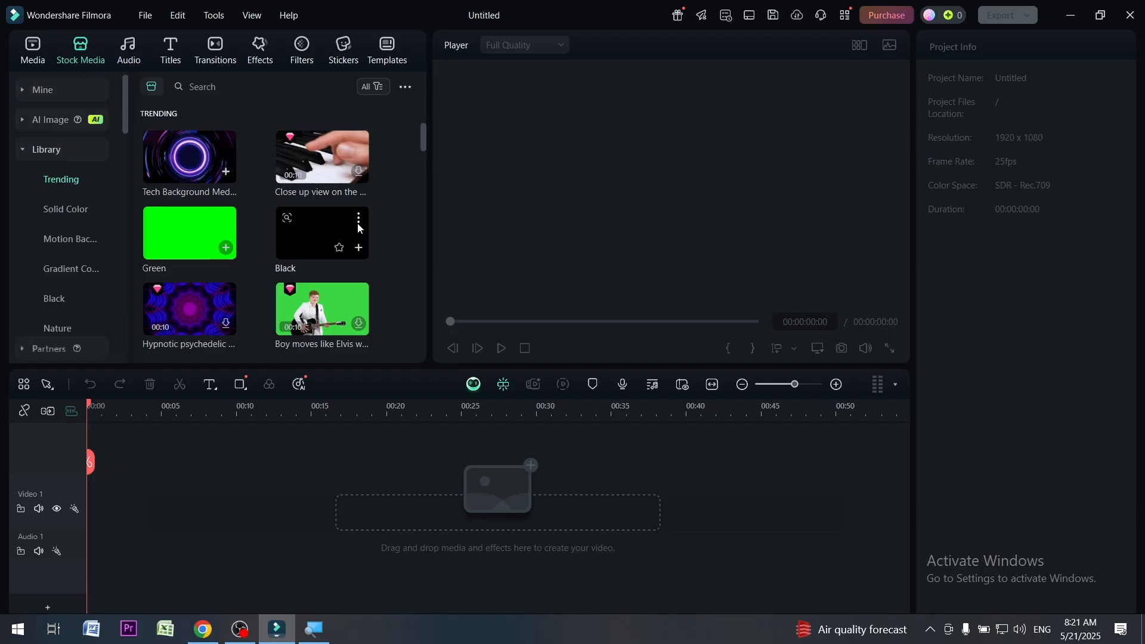
scroll(360, 227, down, 3)
scroll(360, 227, down, 10)
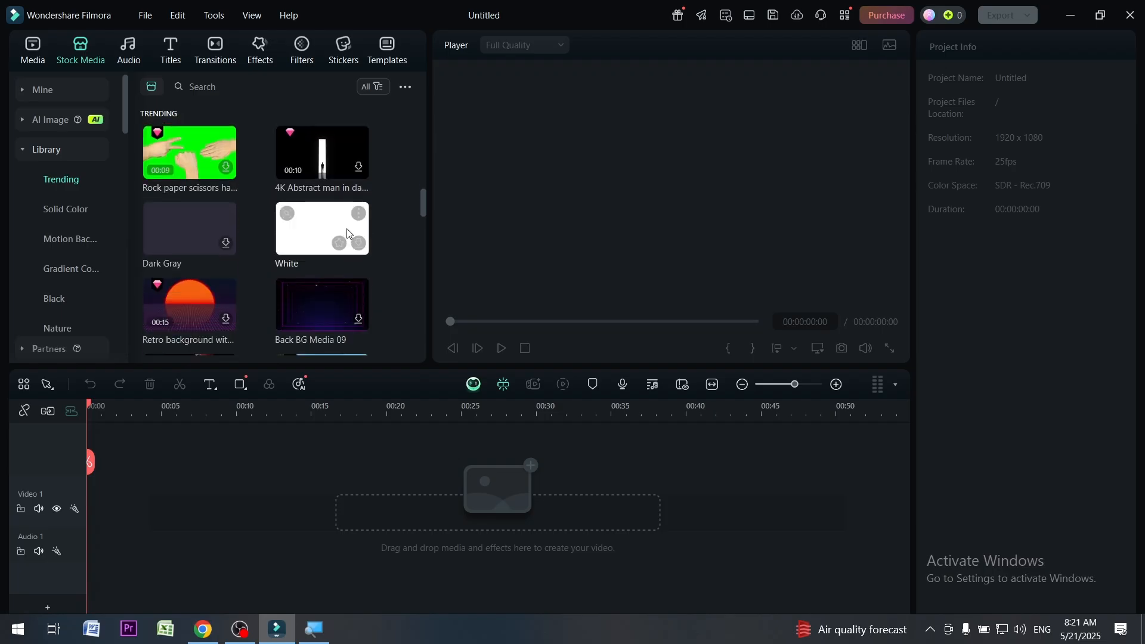
scroll(346, 227, up, 10)
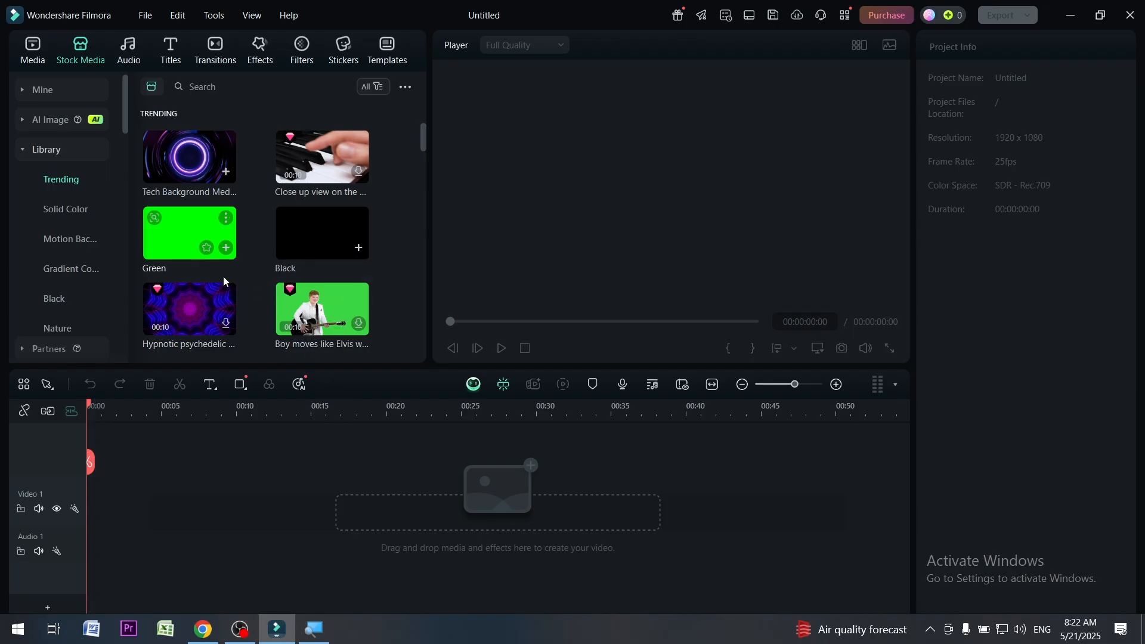
click(361, 325)
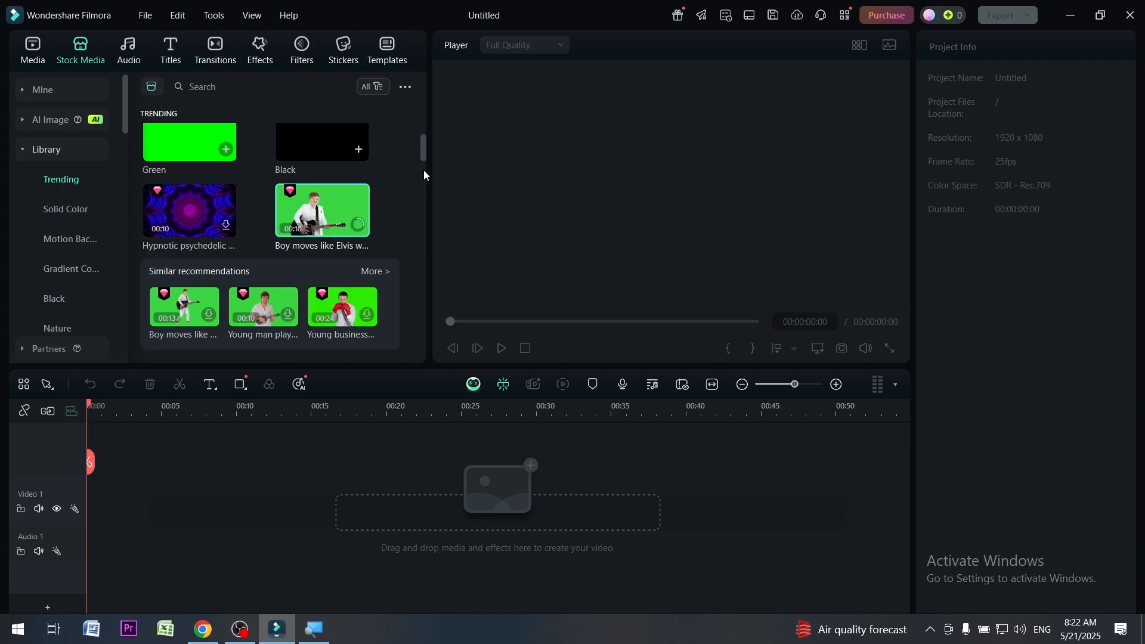
Browse the trending stock media collection from beginning to end and return to its start
drag(424, 154, 424, 350)
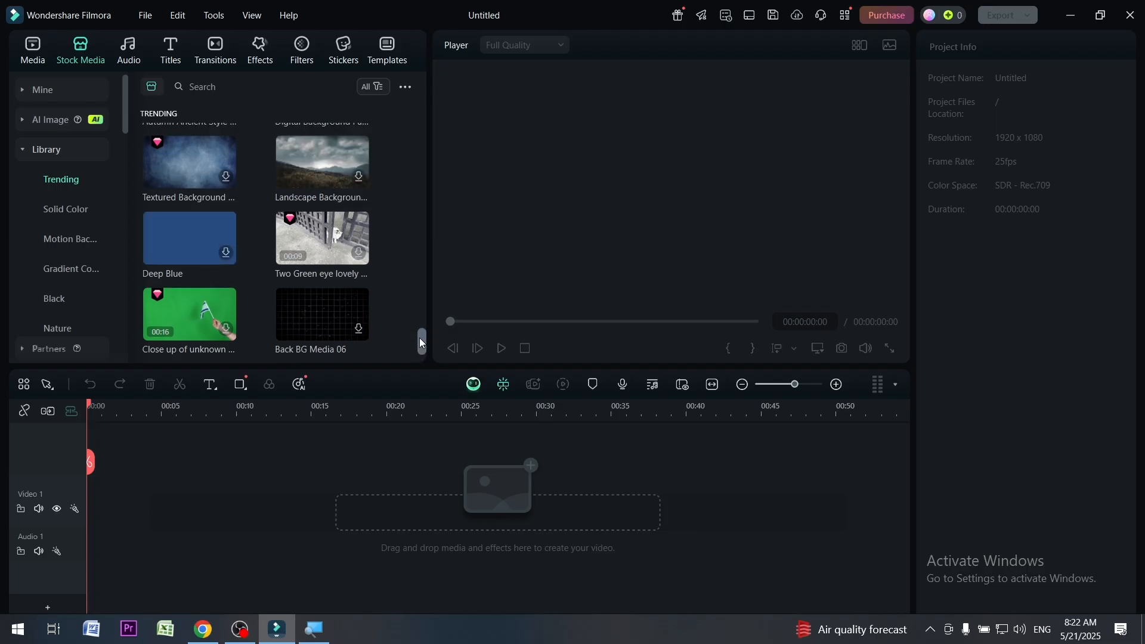
drag(420, 337, 421, 105)
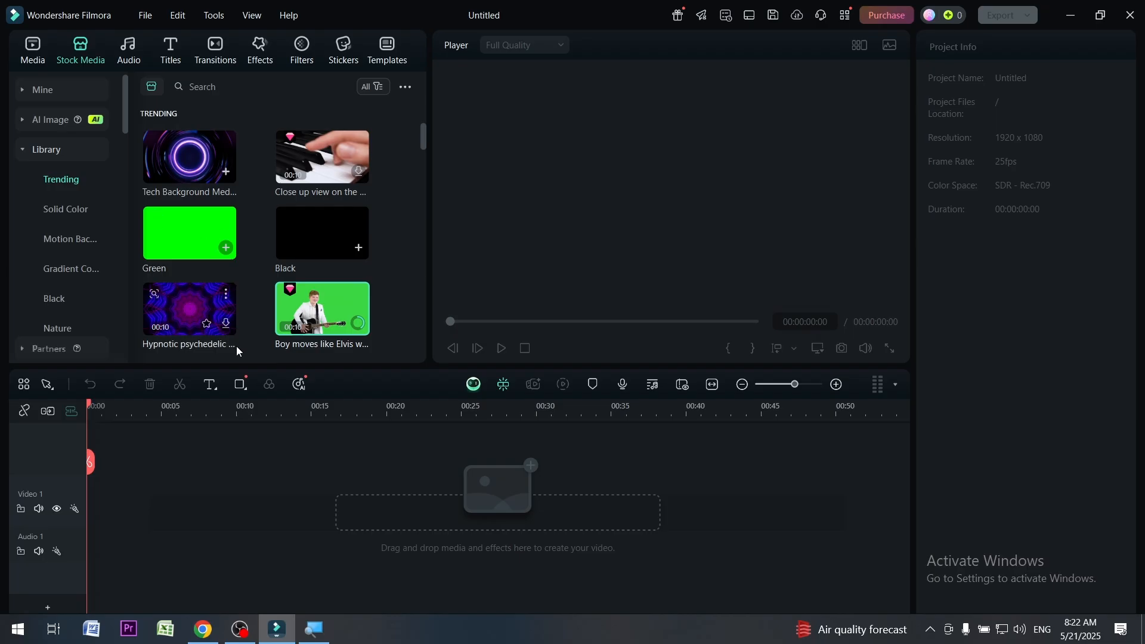
scroll(227, 322, down, 3)
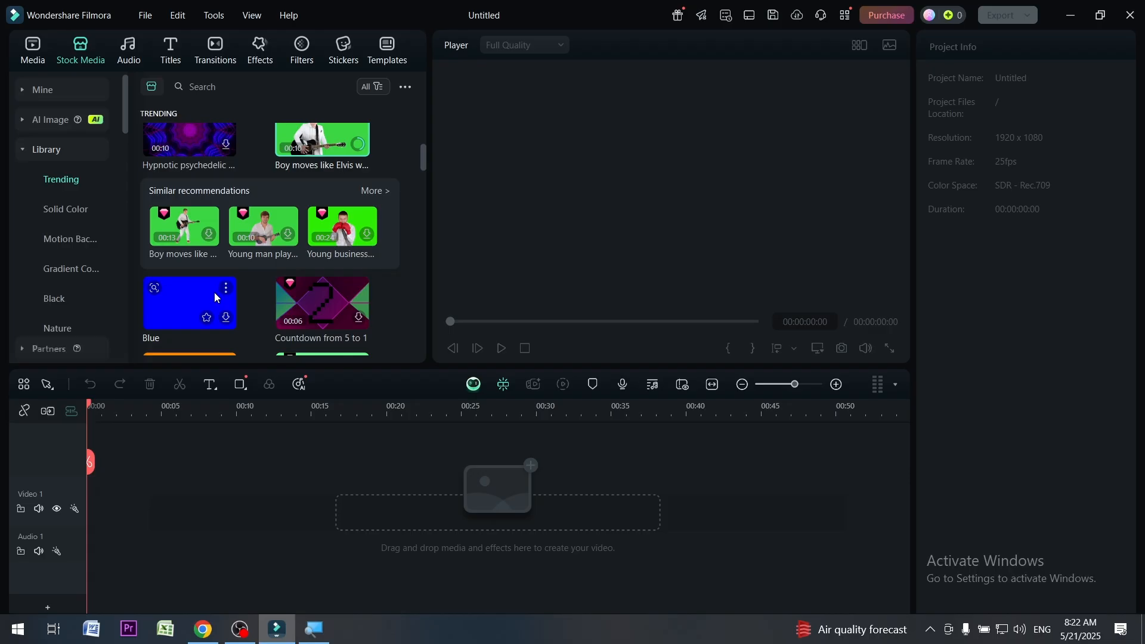
scroll(310, 287, up, 3)
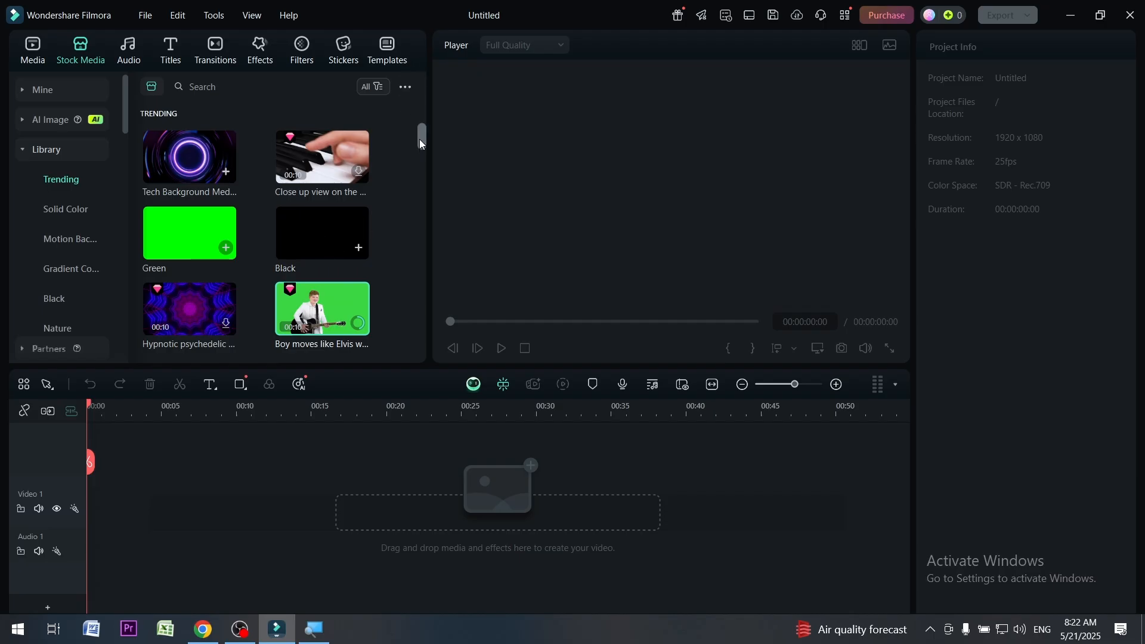
mouse_move(420, 138)
mouse_down()
mouse_move(415, 232)
mouse_move(424, 124)
mouse_up()
Select the boy moving like Elvis stock clip again and close the Magnifier window
click(358, 324)
click(317, 639)
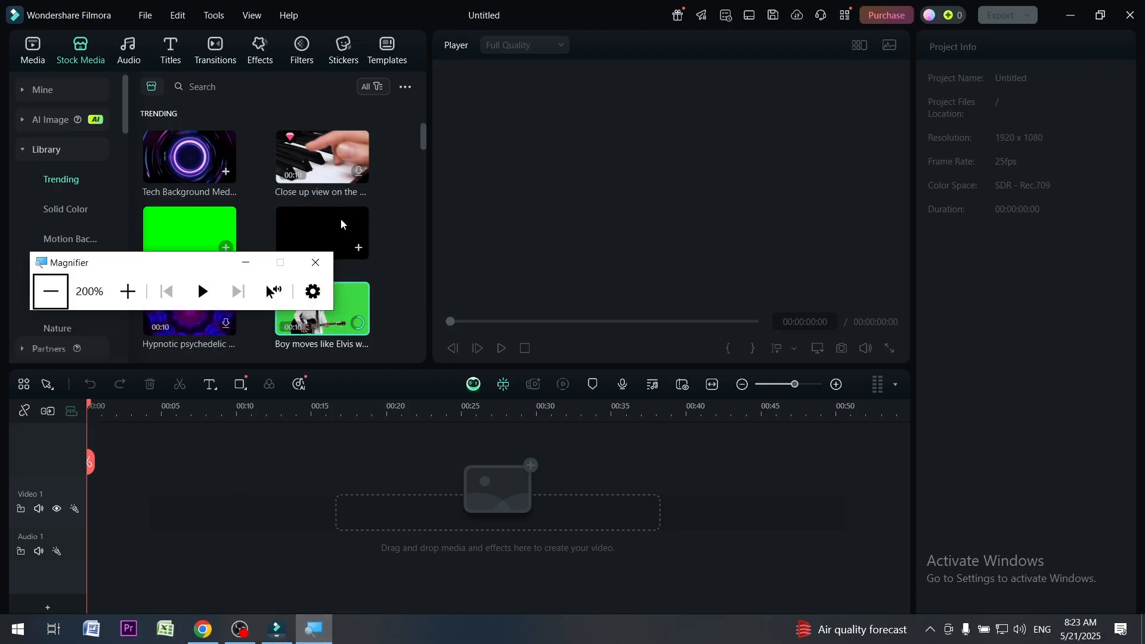
click(317, 260)
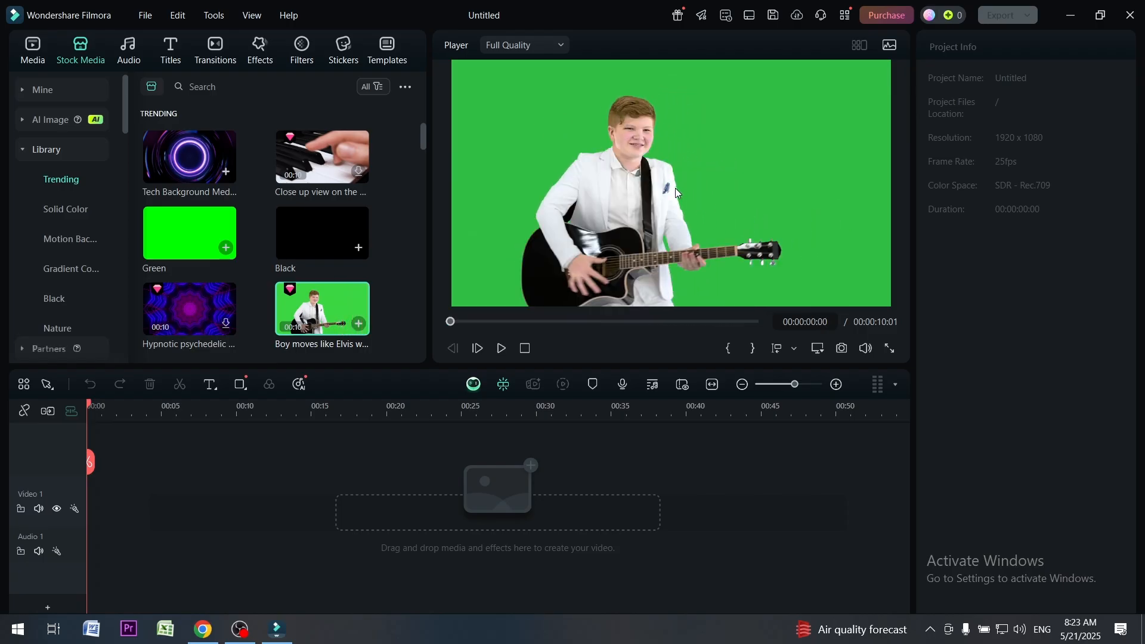
Preview the Tech Background stock clip and select the close-up piano clip beside it
click(190, 161)
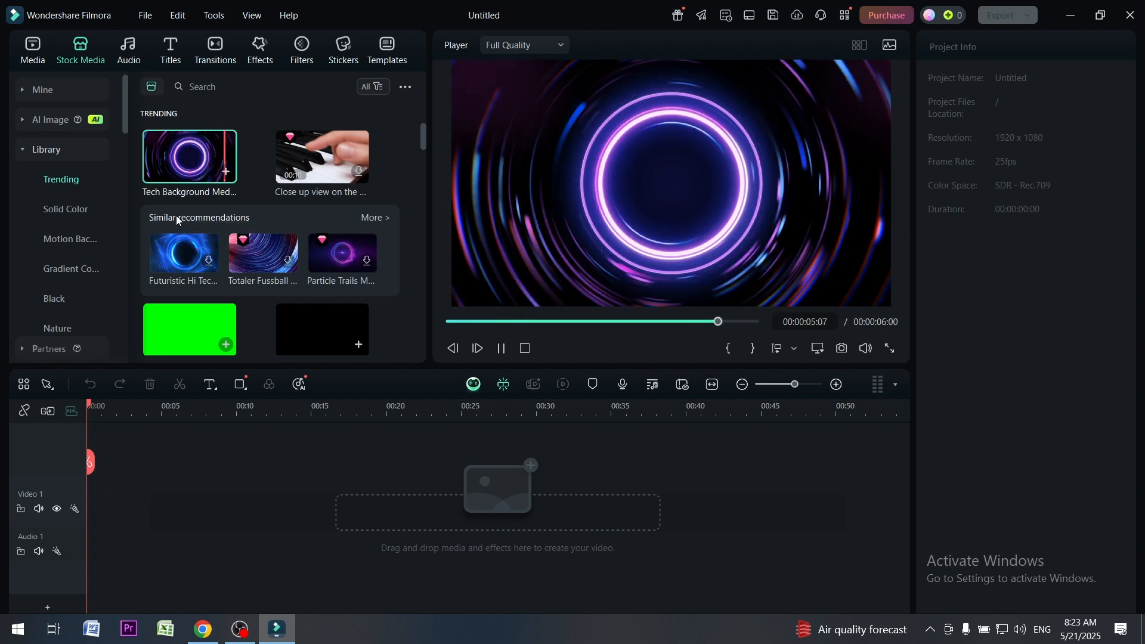
click(307, 148)
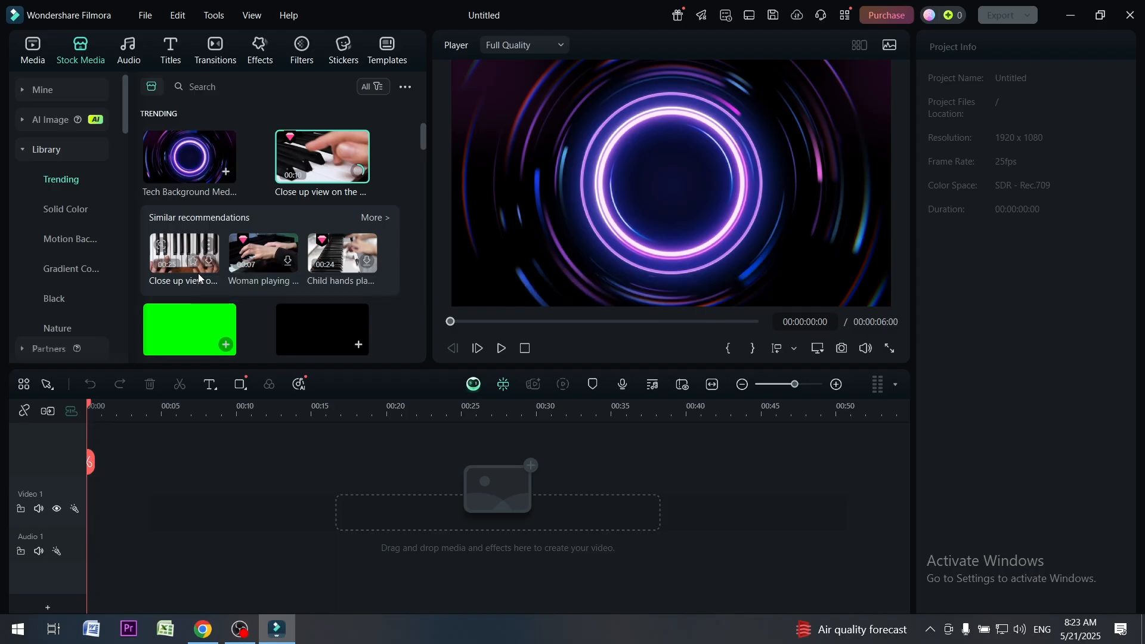
Open the audio library's AI Sound Effect tool, minimize Magnifier, and activate the sound description field
click(128, 51)
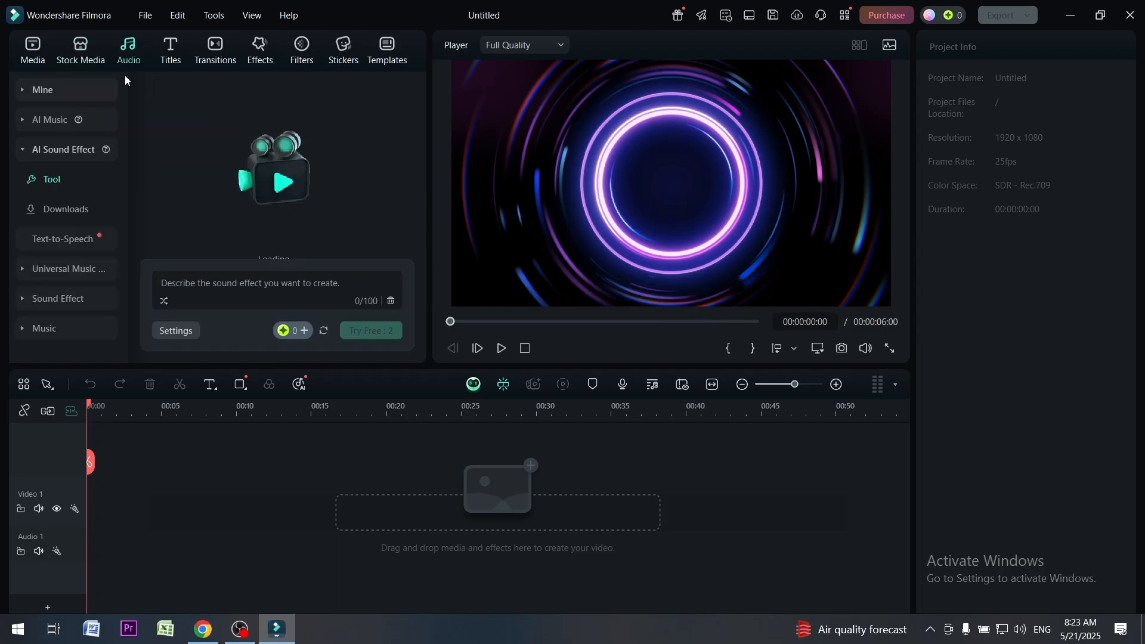
key(super+plus)
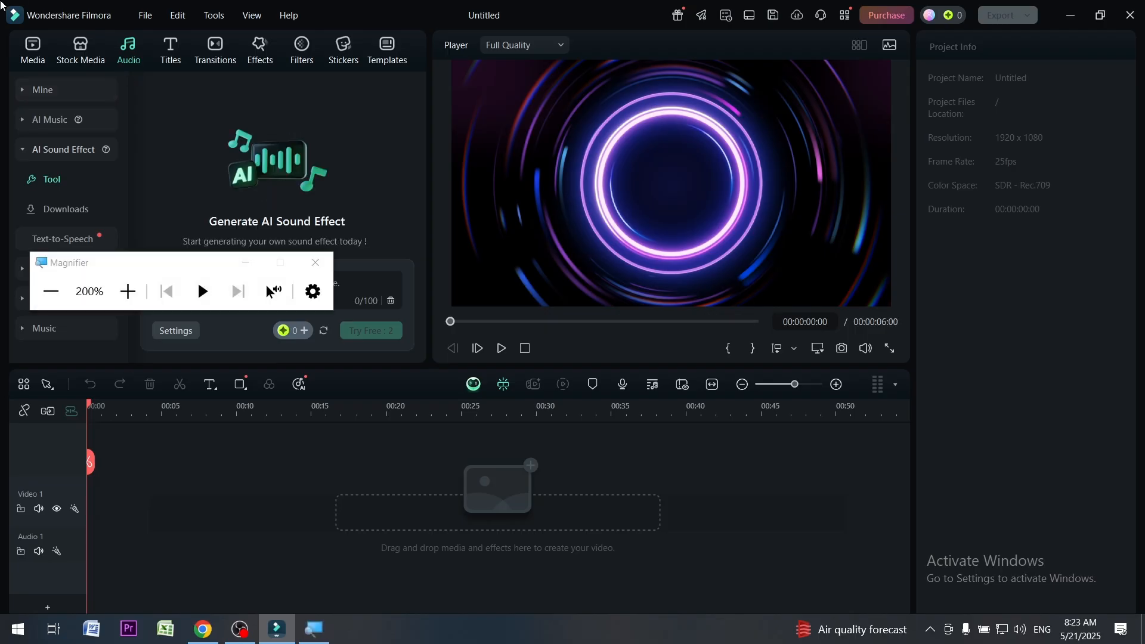
click(245, 262)
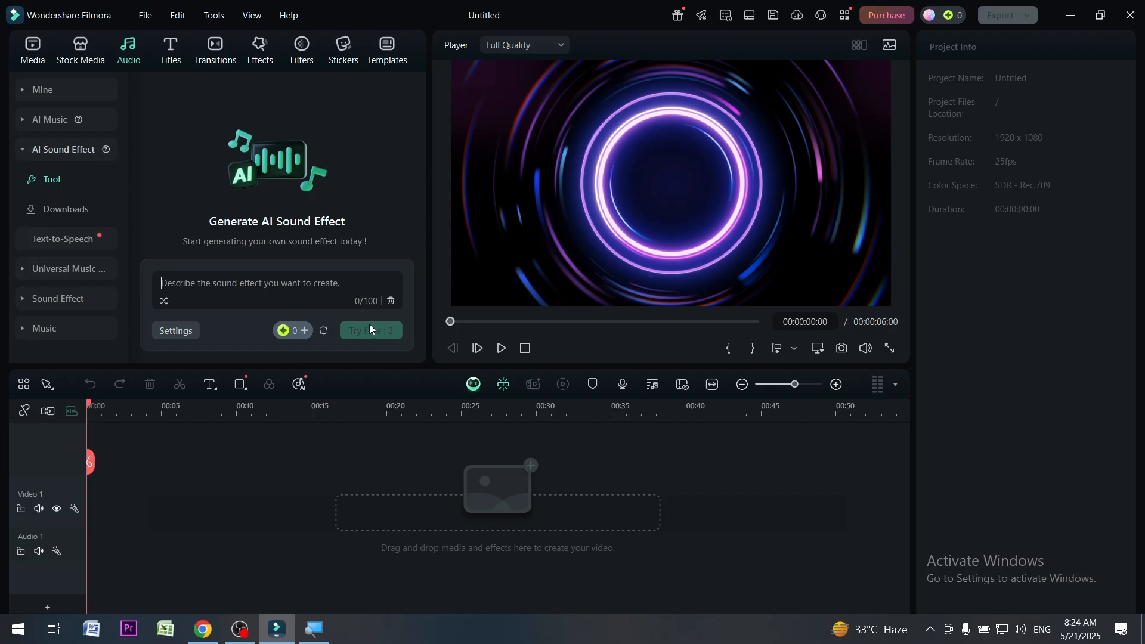
click(170, 283)
Review the audio favorites for Music, Sound Effect and Universal Music for Creators, and view My music
click(37, 94)
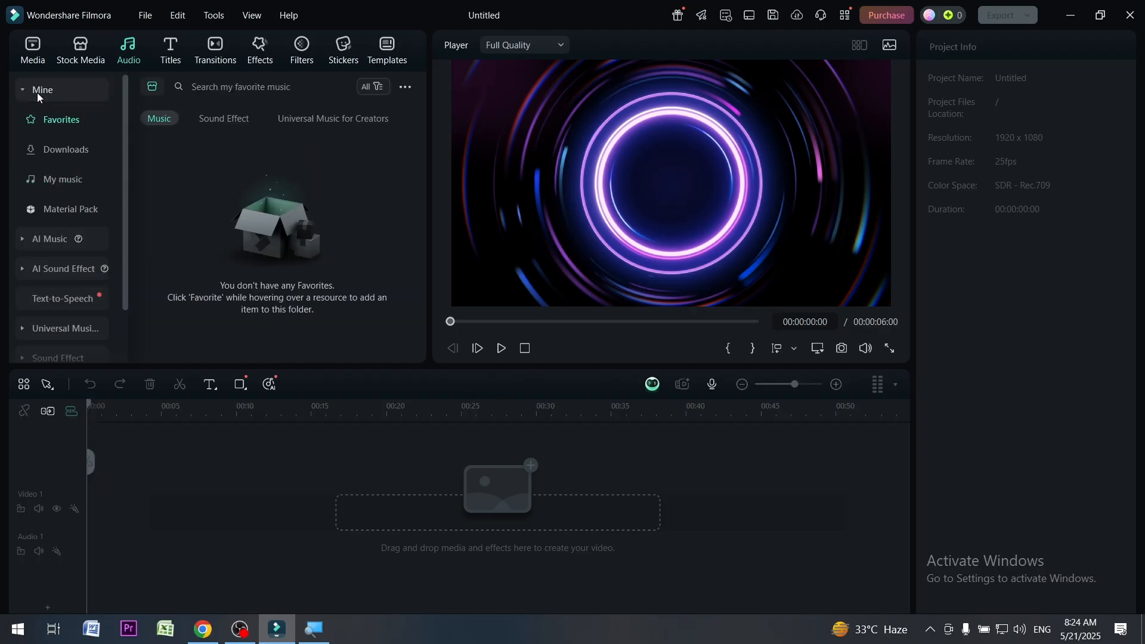
click(207, 122)
click(305, 123)
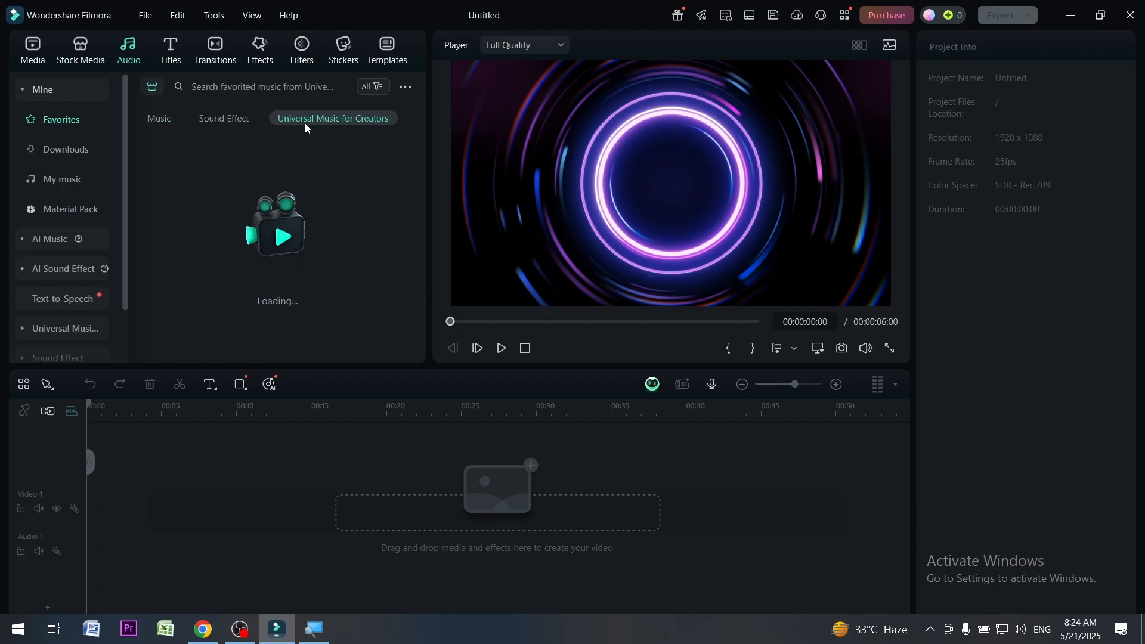
click(158, 123)
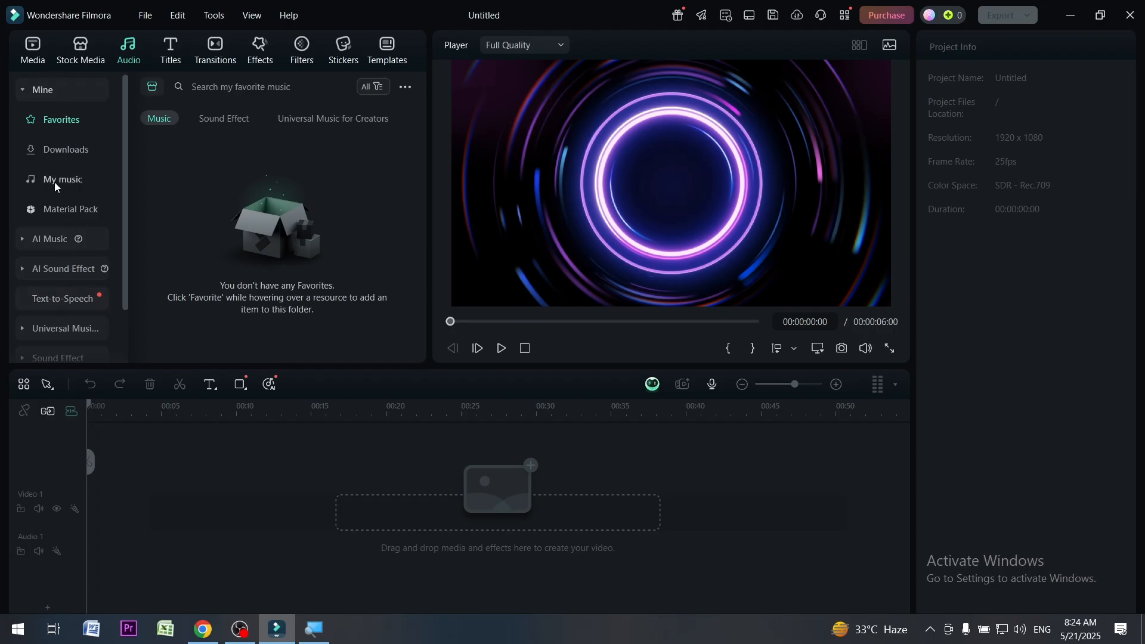
click(55, 181)
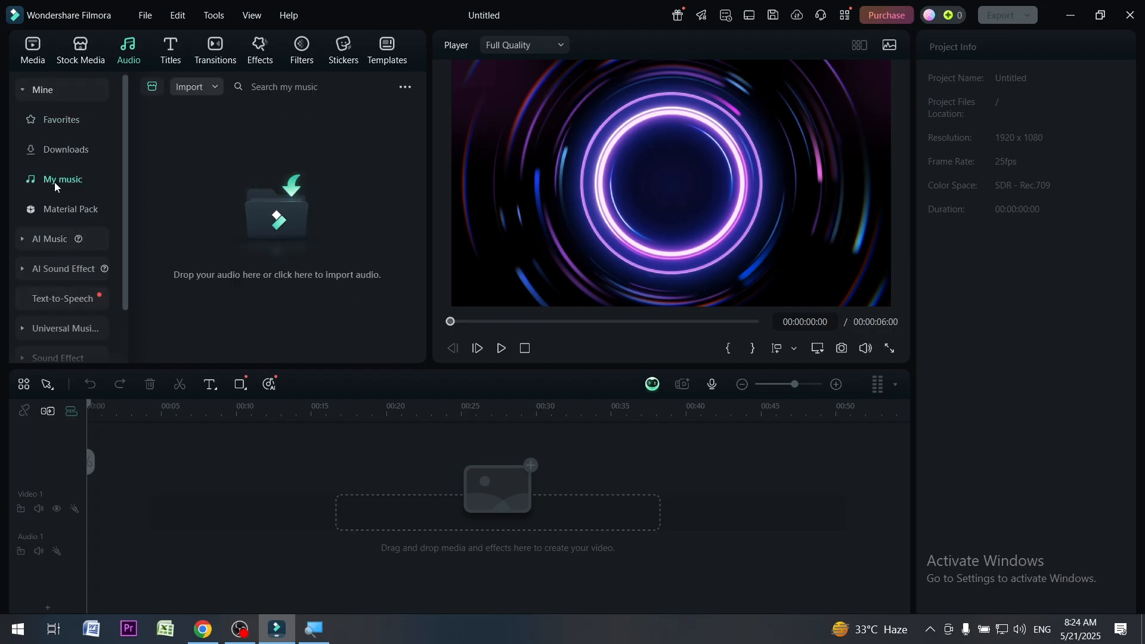
Download the Holiday Title 12 preset from the trending titles
click(172, 57)
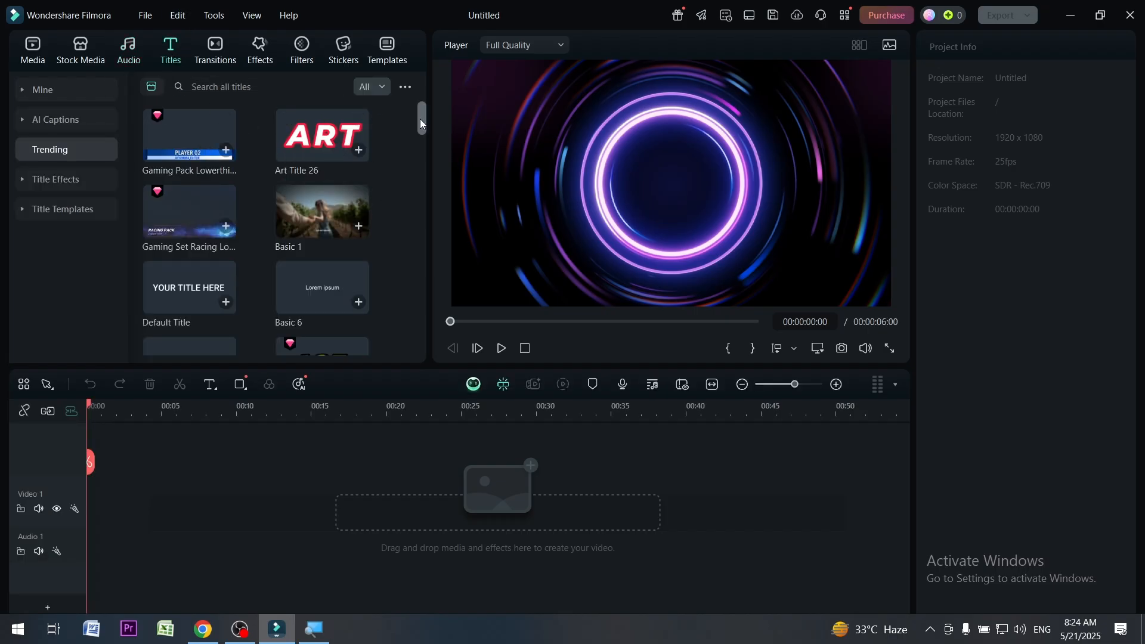
mouse_move(420, 122)
mouse_down()
mouse_move(419, 355)
mouse_move(426, 107)
mouse_up()
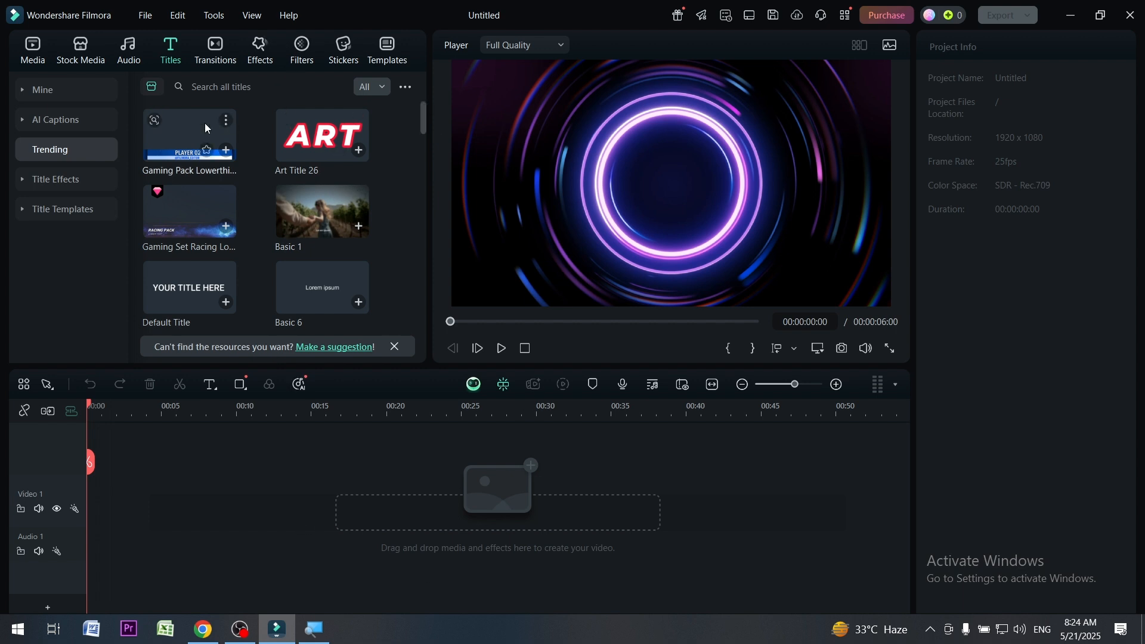
scroll(326, 226, down, 3)
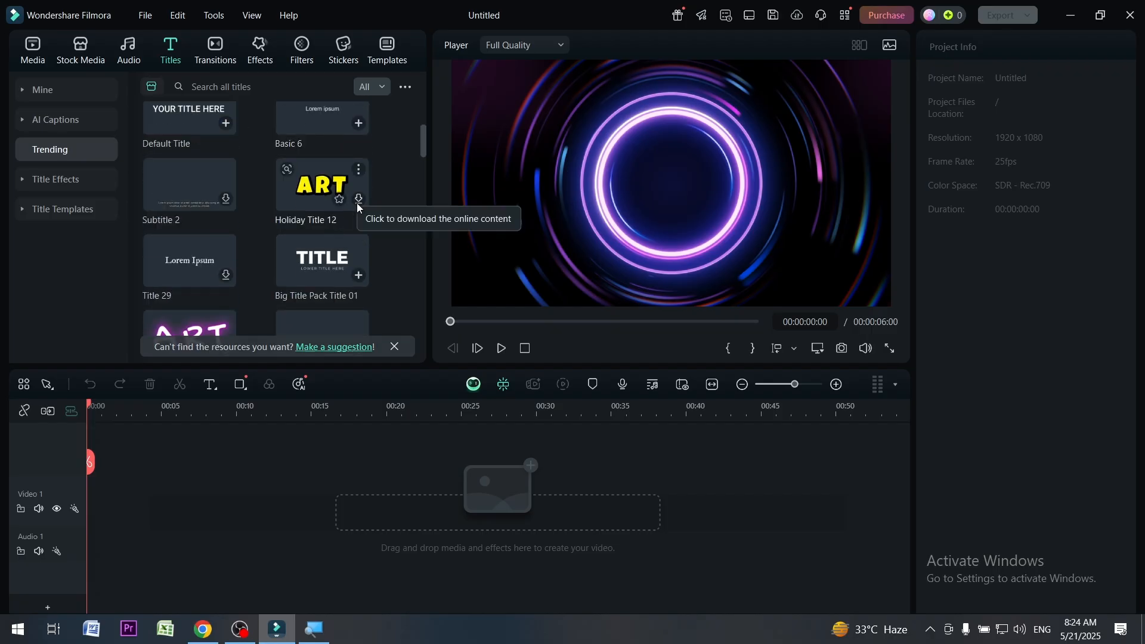
click(358, 205)
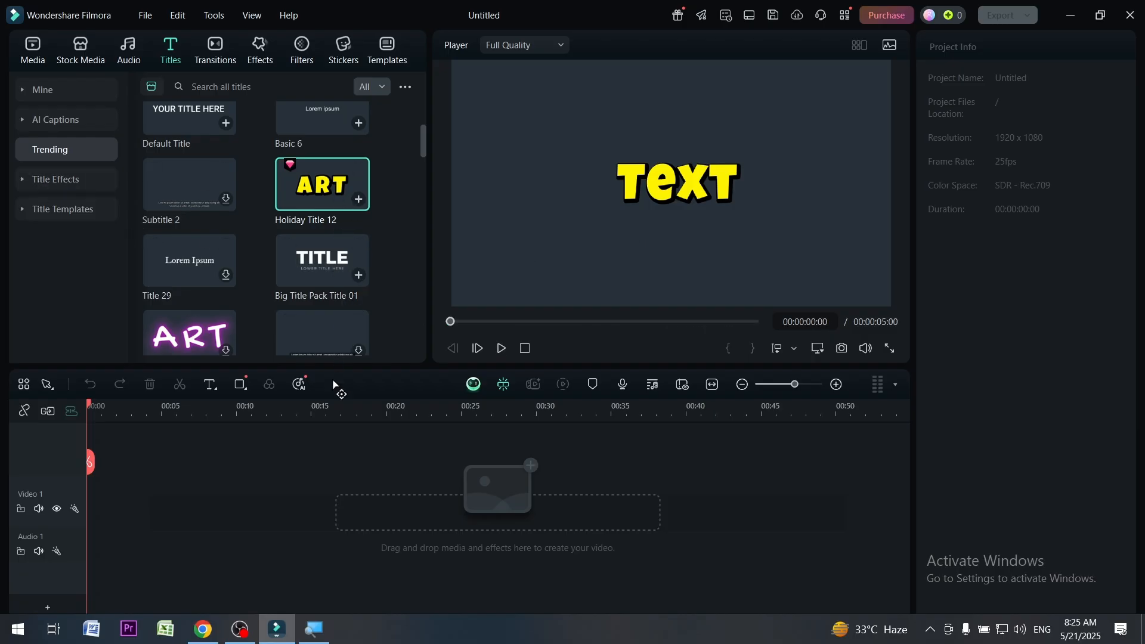
Download the Subtitle 4 and Neon Title 09 presets from the trending titles
scroll(348, 298, down, 3)
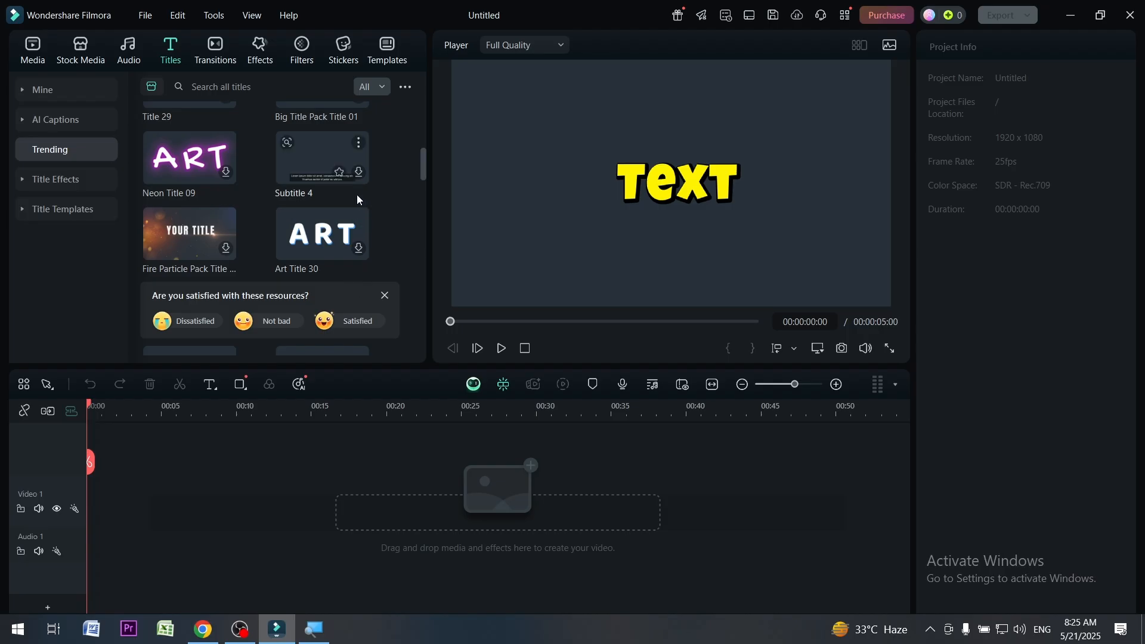
click(357, 174)
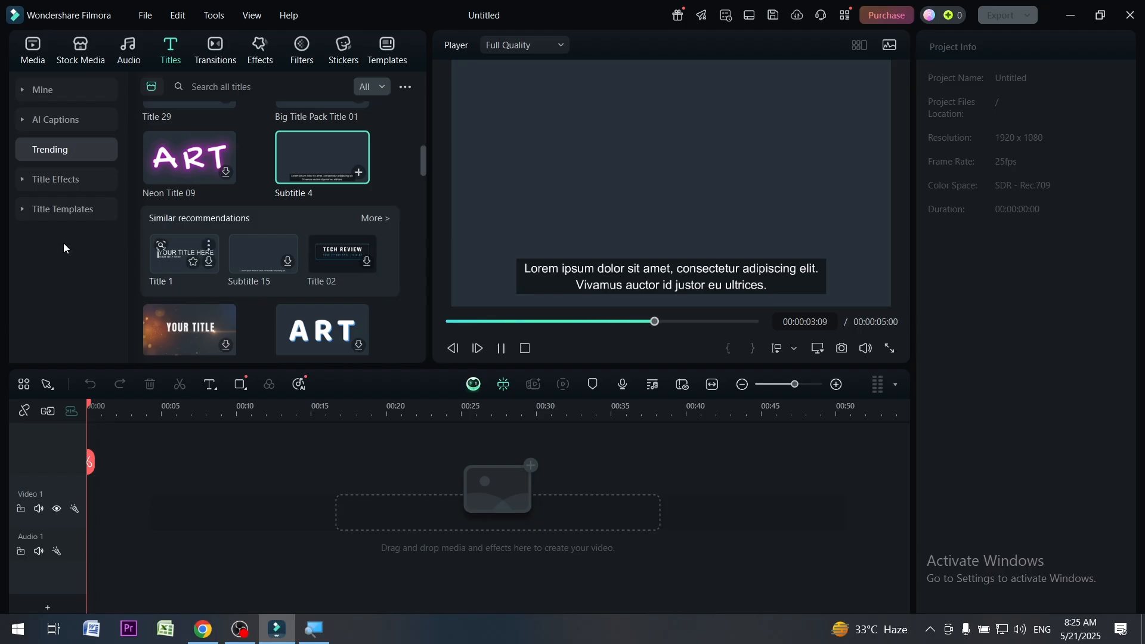
click(226, 171)
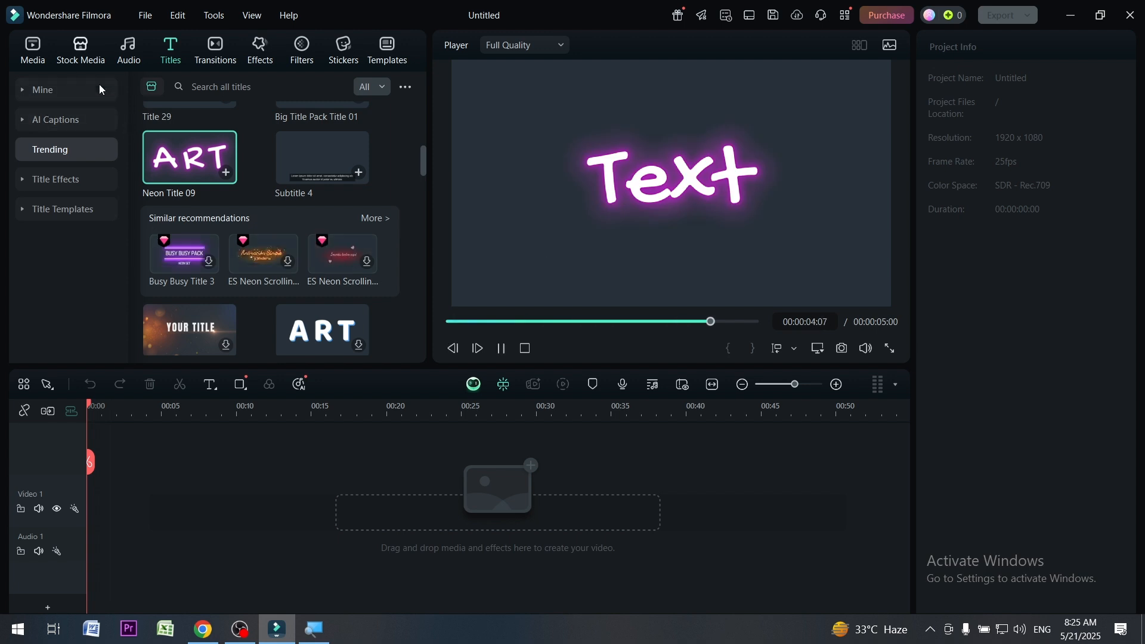
scroll(160, 101, up, 8)
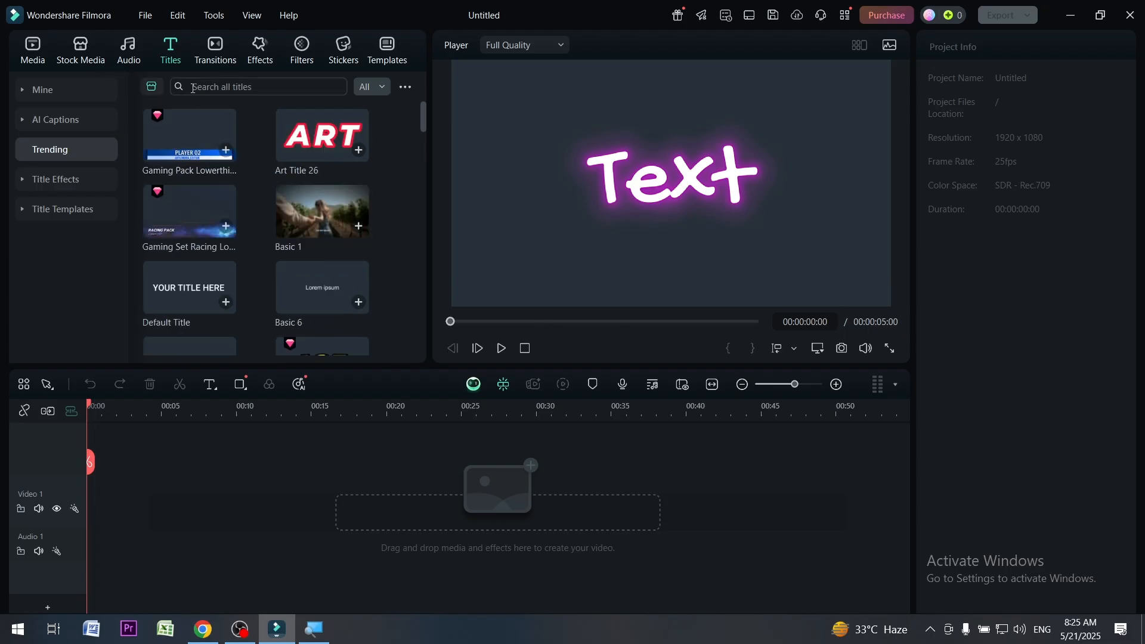
Browse the trending presets in the transitions library
click(216, 54)
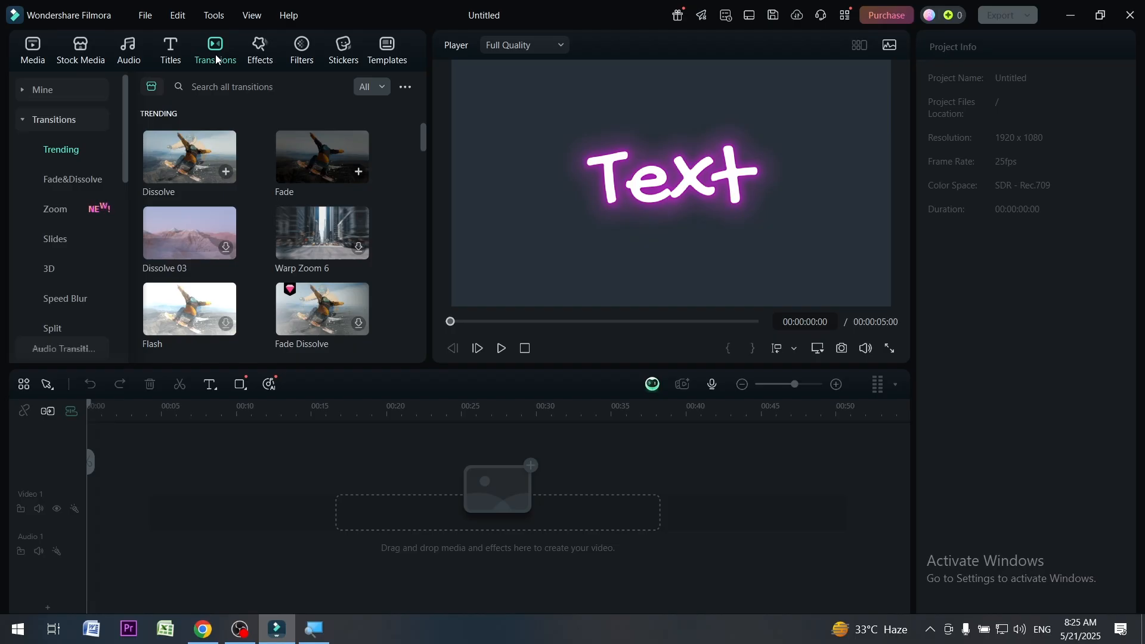
scroll(272, 274, down, 15)
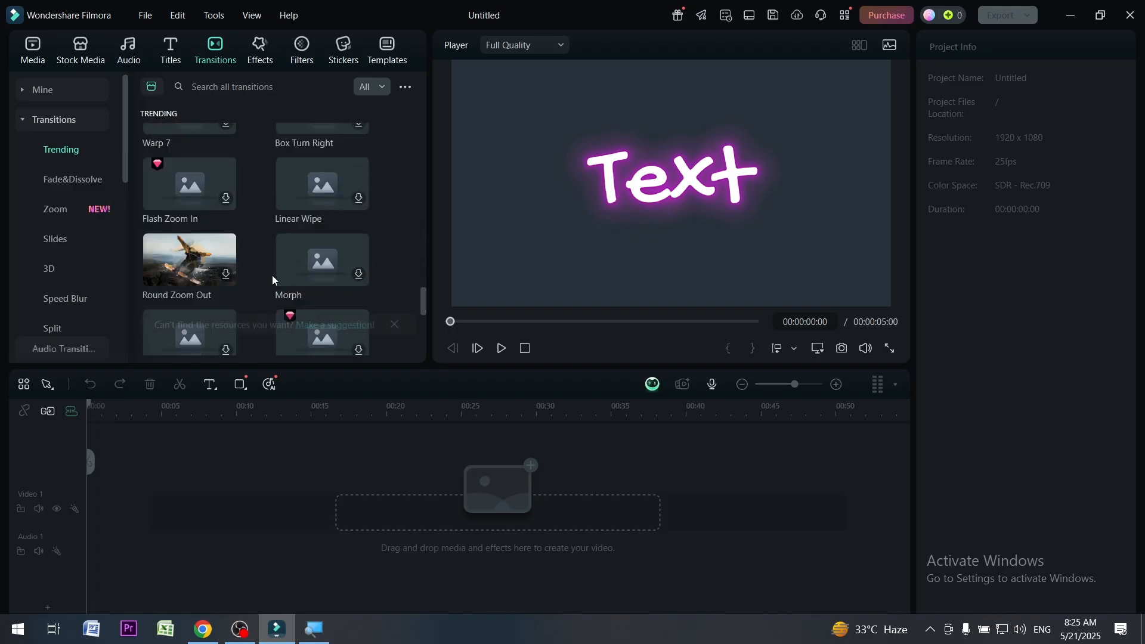
scroll(272, 280, down, 5)
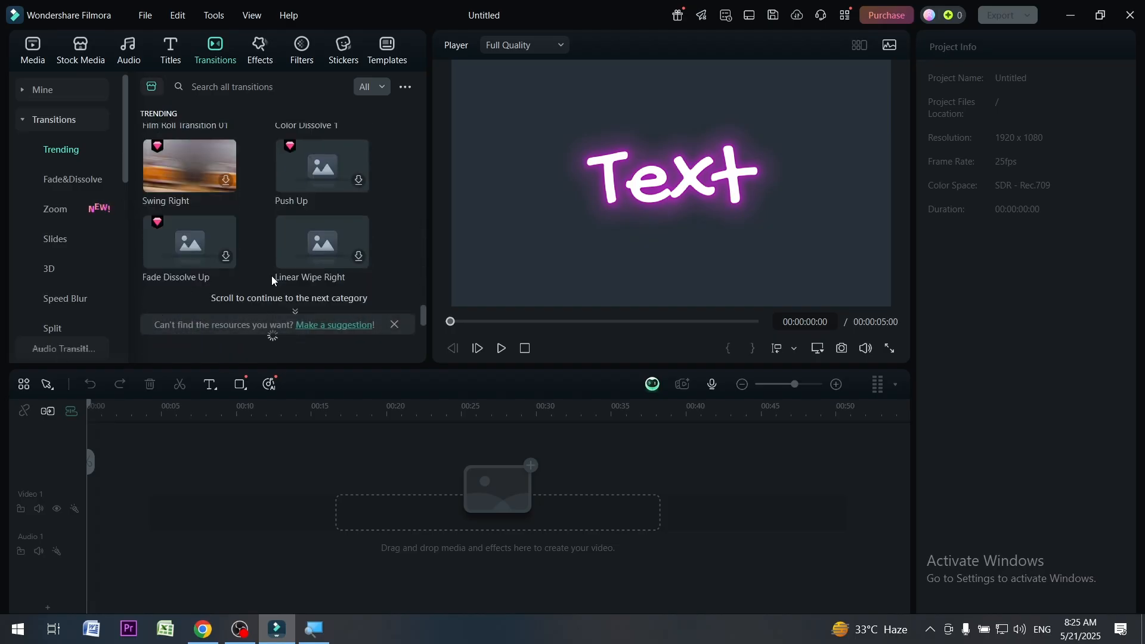
scroll(270, 280, down, 2)
scroll(270, 280, up, 7)
scroll(275, 269, down, 8)
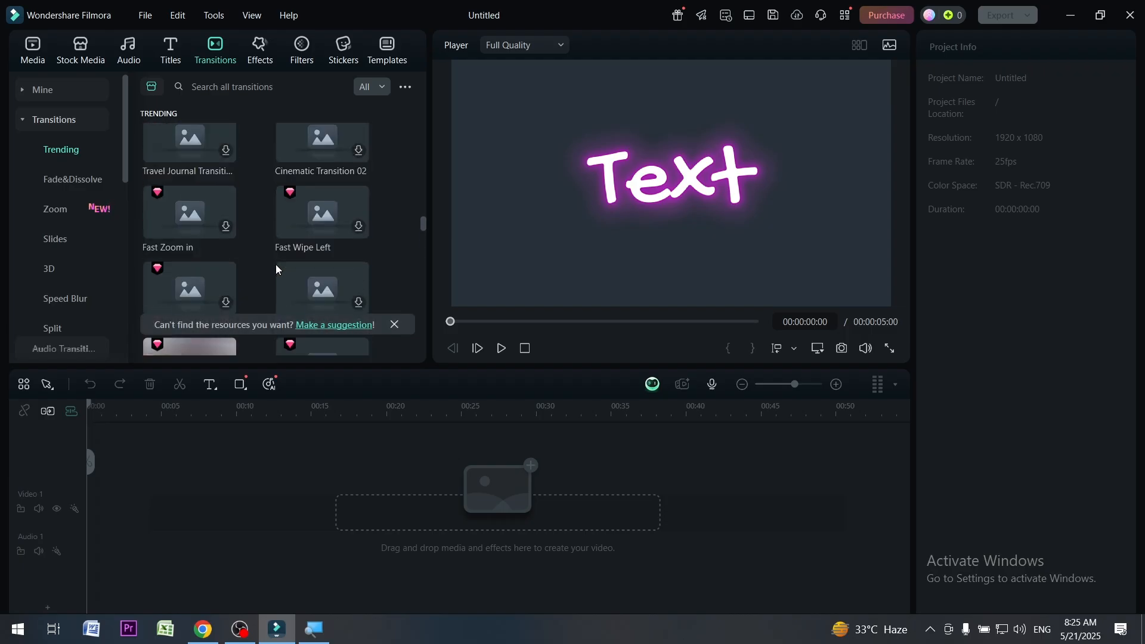
scroll(274, 269, up, 15)
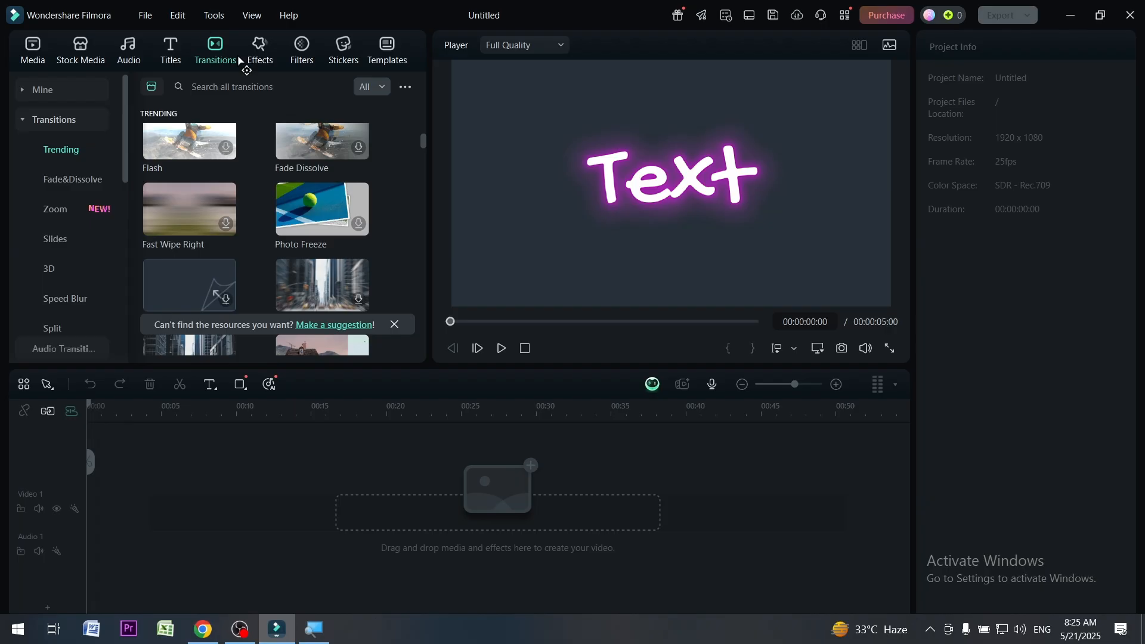
Browse the trending video effects in the effects library
click(263, 60)
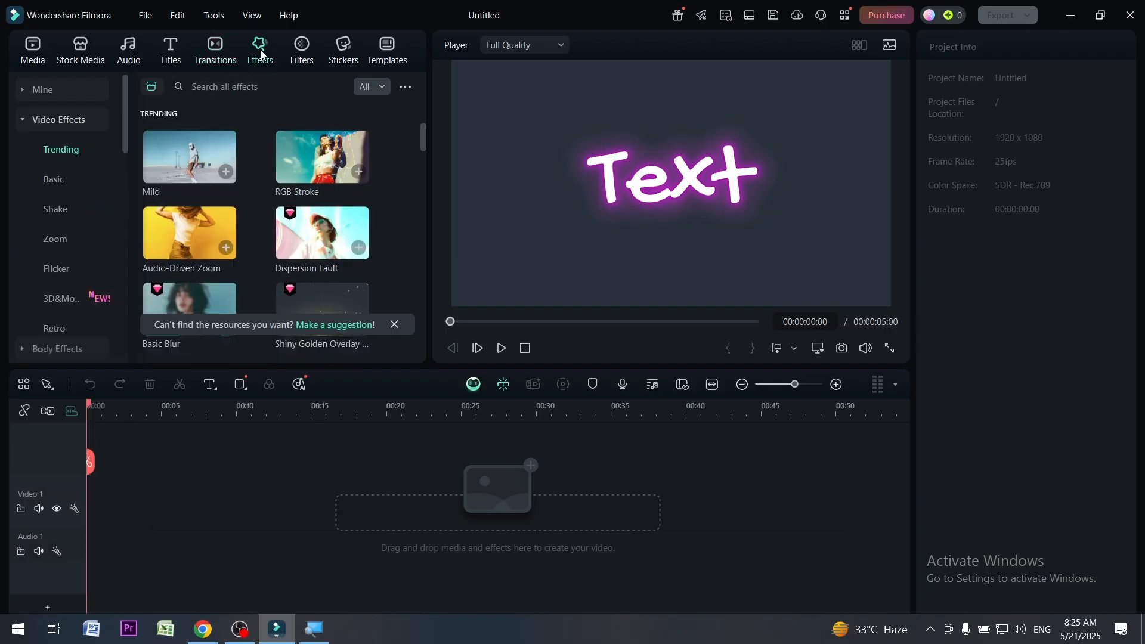
scroll(268, 213, down, 3)
scroll(268, 212, down, 12)
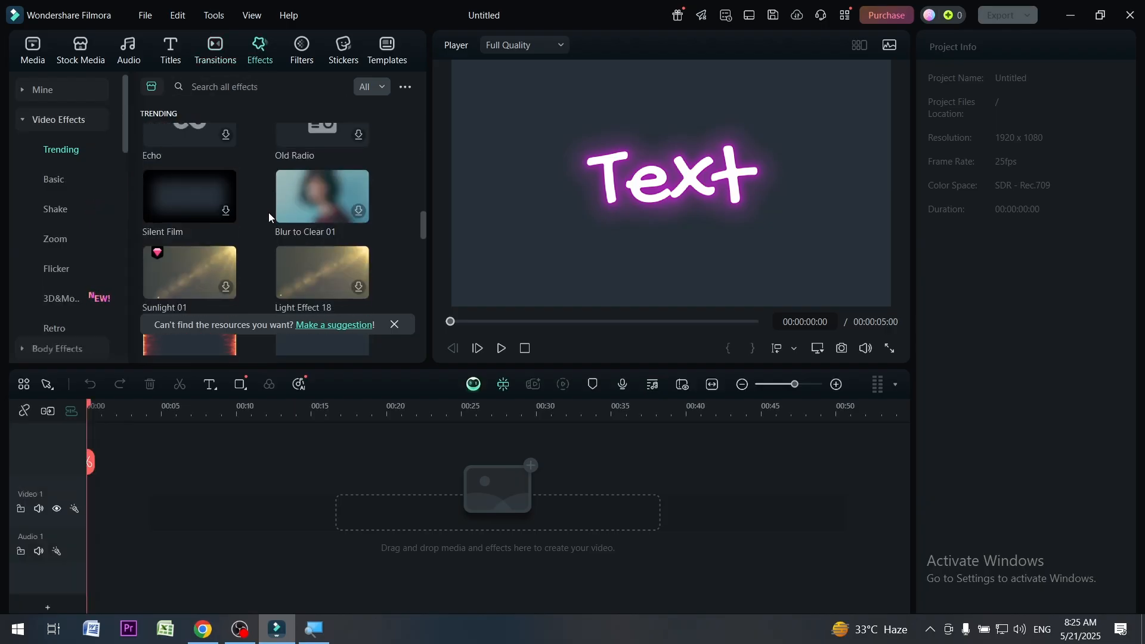
scroll(269, 213, down, 3)
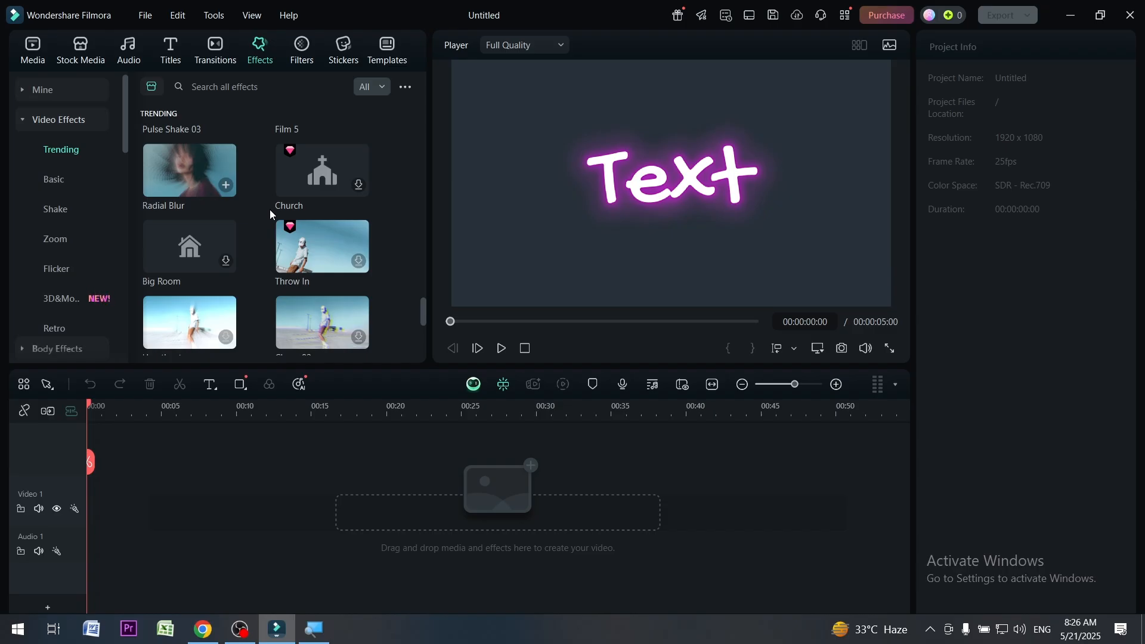
Browse the basic presets in the filters library
click(301, 51)
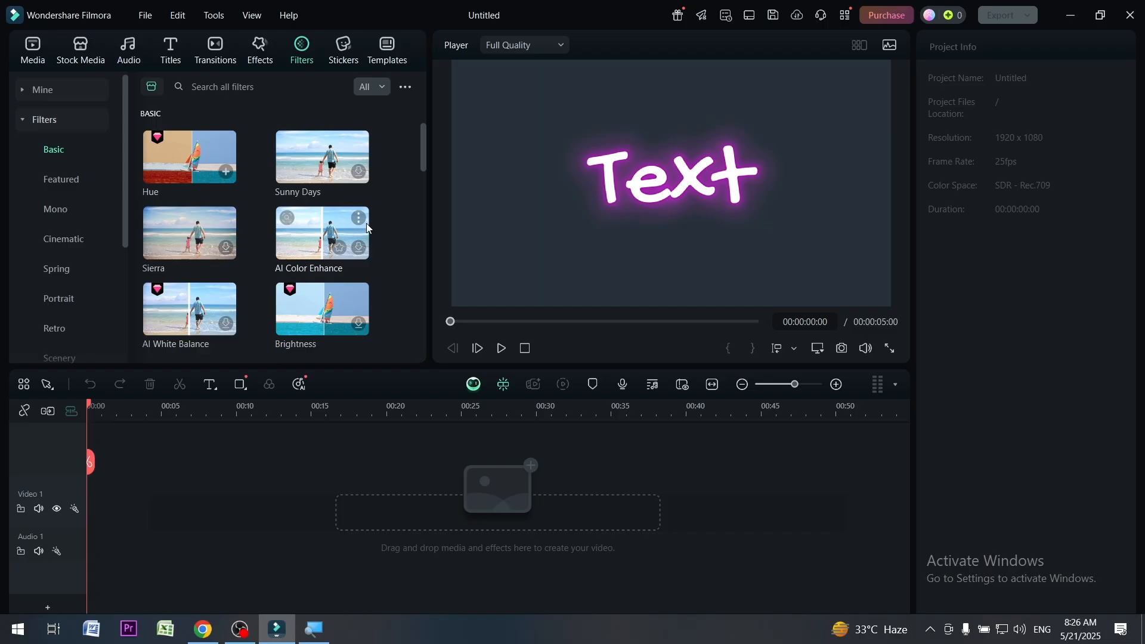
scroll(366, 230, down, 3)
scroll(366, 231, down, 5)
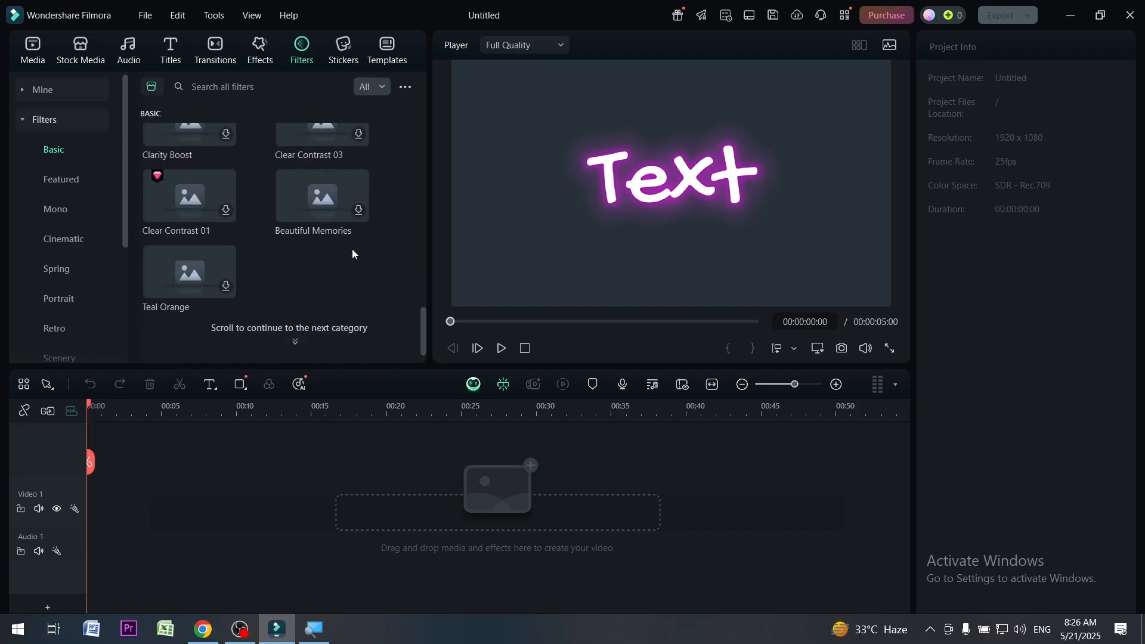
scroll(354, 245, up, 10)
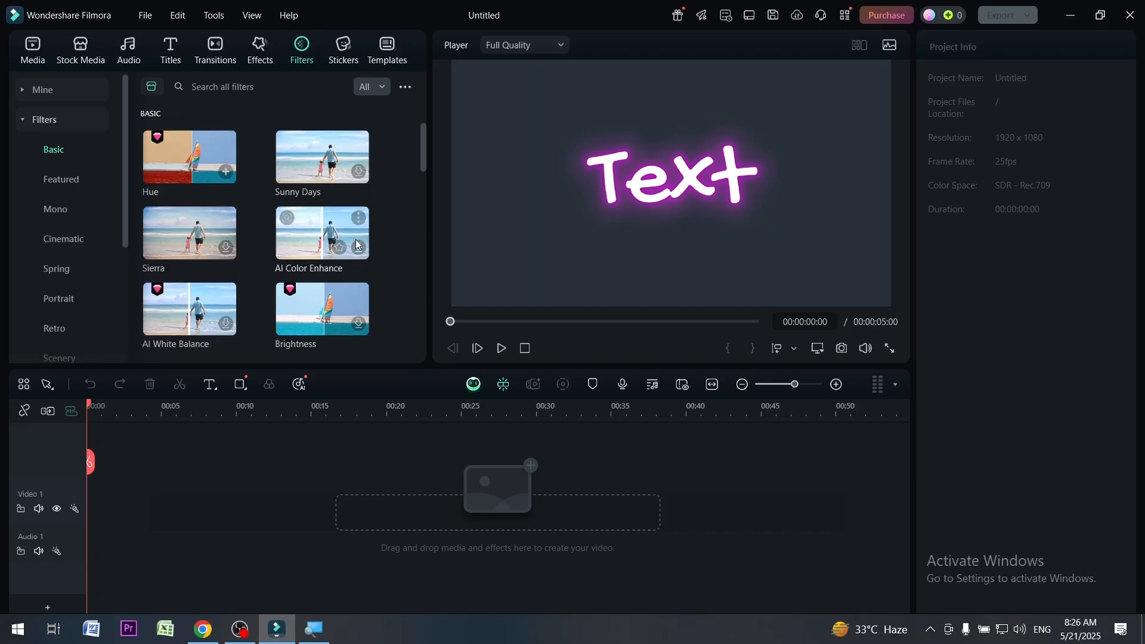
Download the free red Subscribe sticker with the play icon and bell from the trending stickers
click(343, 48)
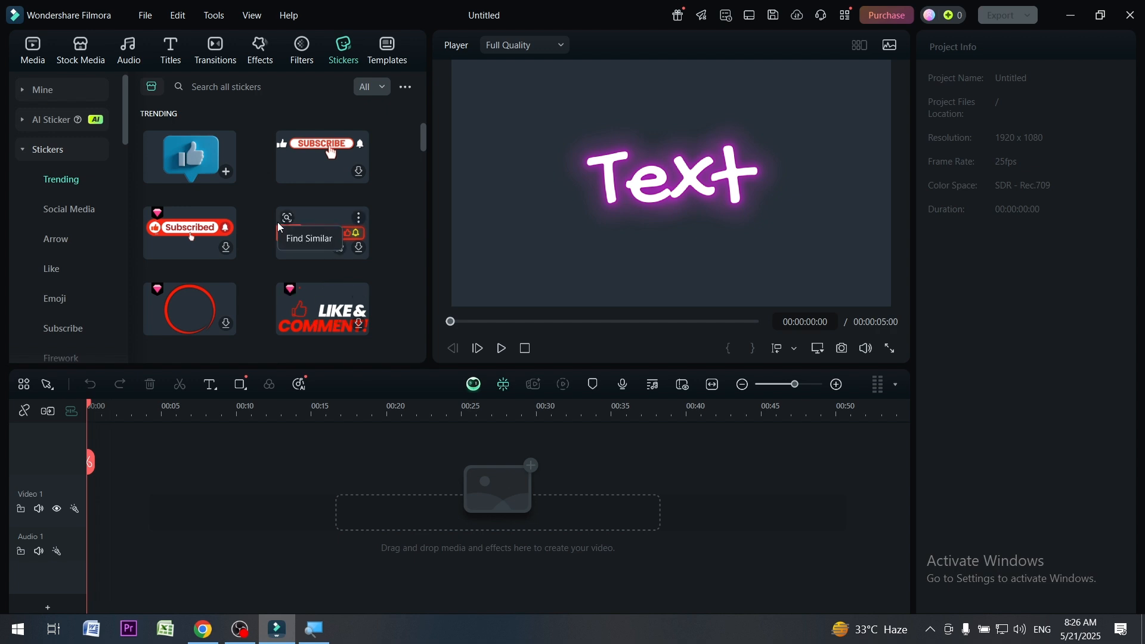
scroll(277, 225, down, 3)
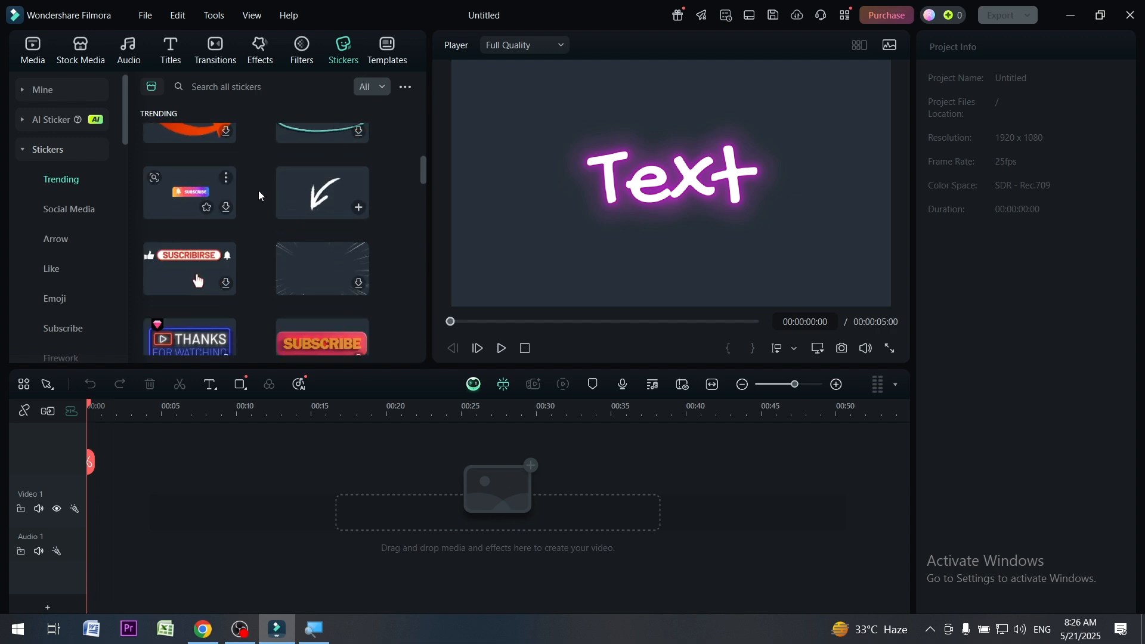
scroll(252, 219, down, 5)
scroll(252, 220, down, 5)
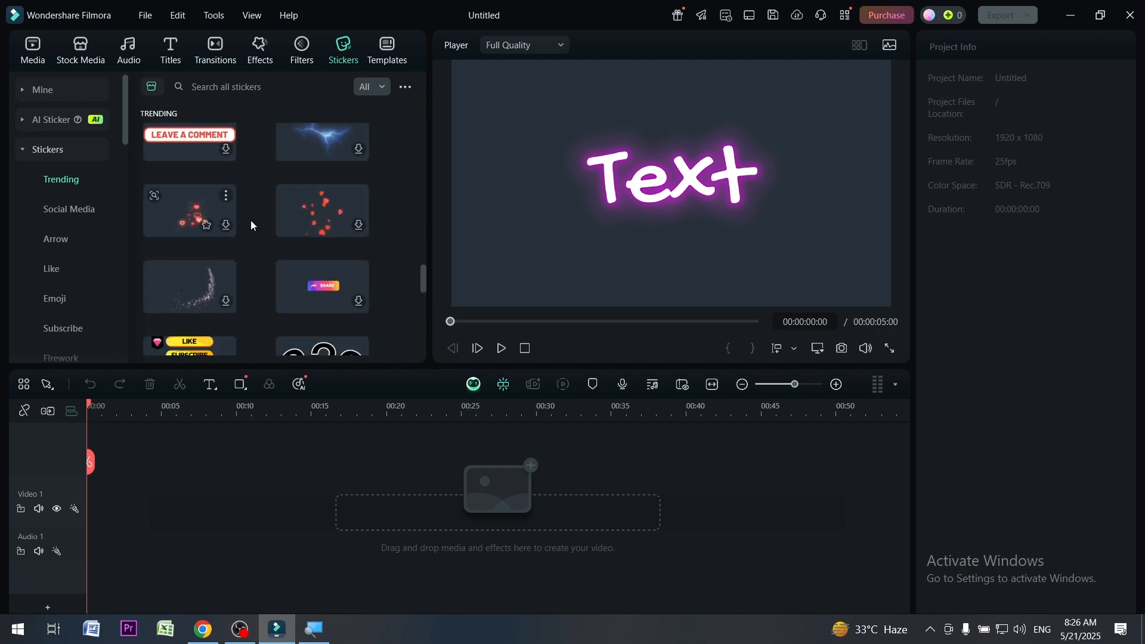
scroll(250, 220, up, 2)
scroll(257, 227, up, 5)
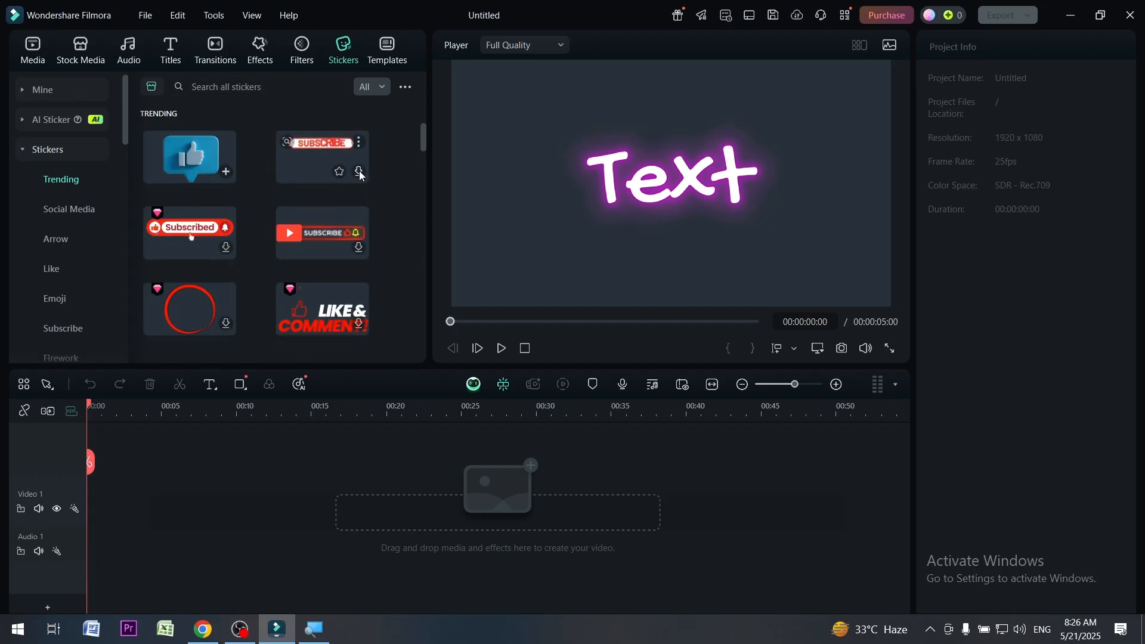
click(360, 247)
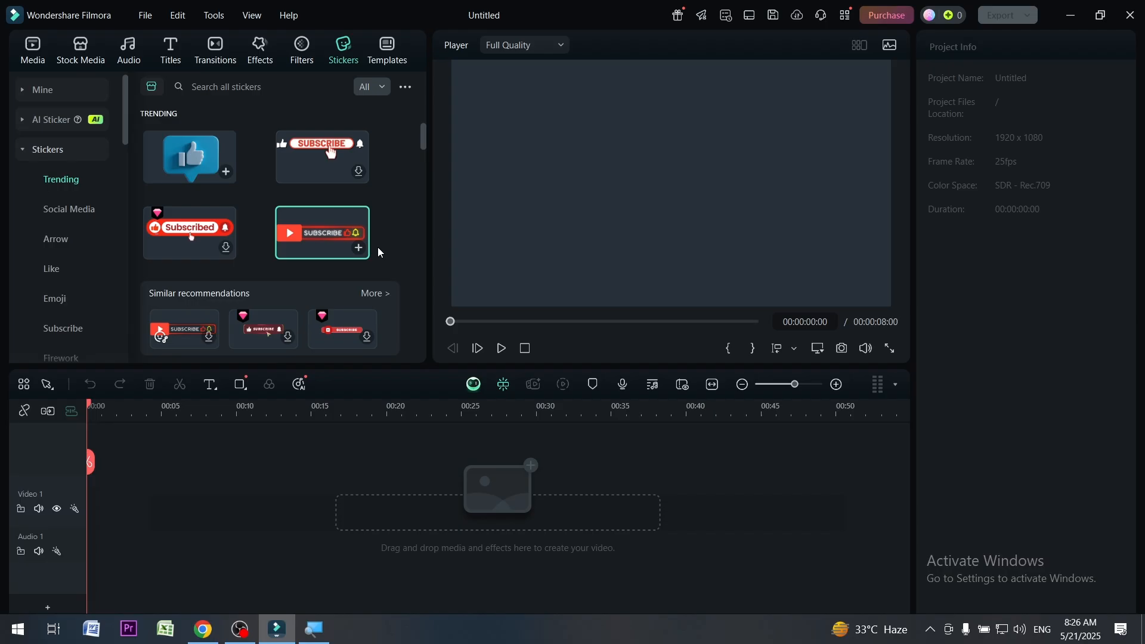
Browse the trending presets in the templates library
click(397, 52)
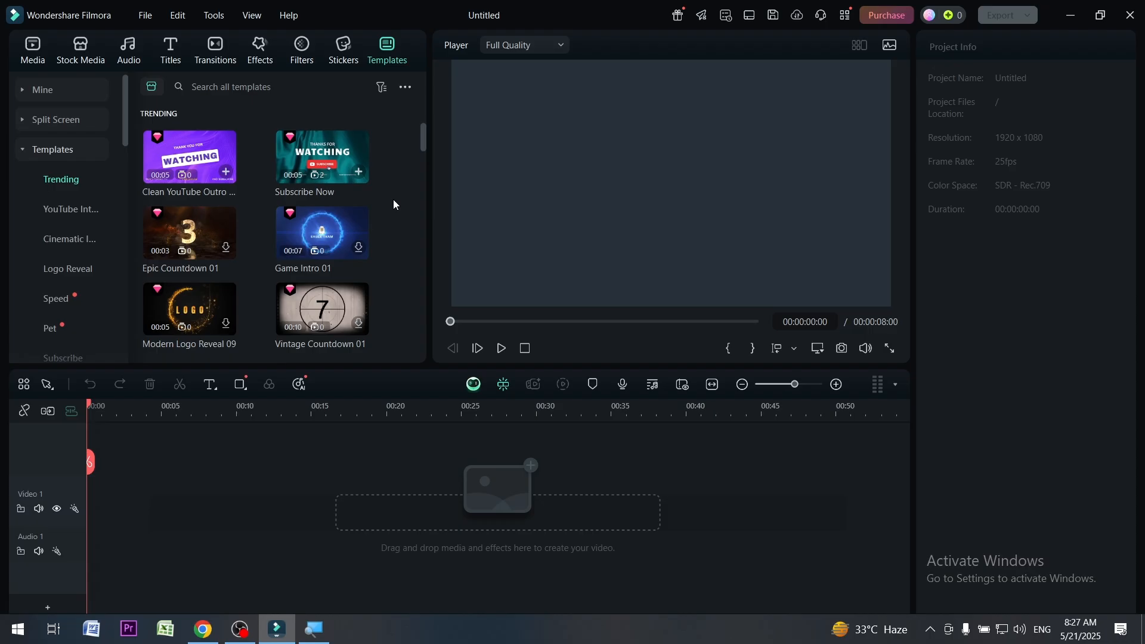
scroll(258, 245, down, 10)
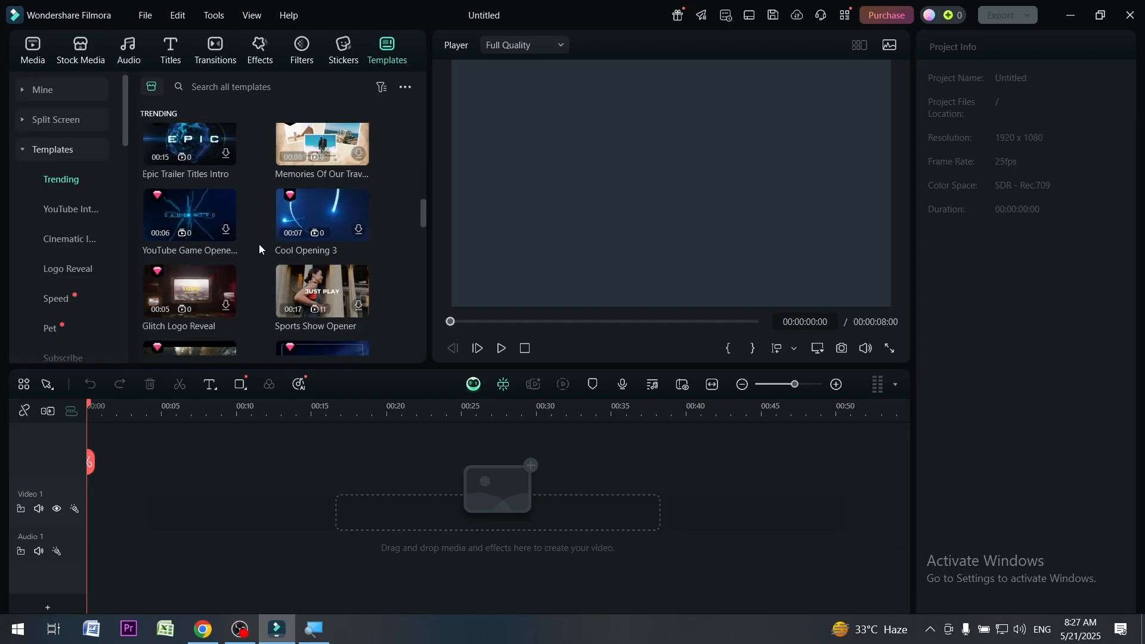
scroll(259, 245, down, 10)
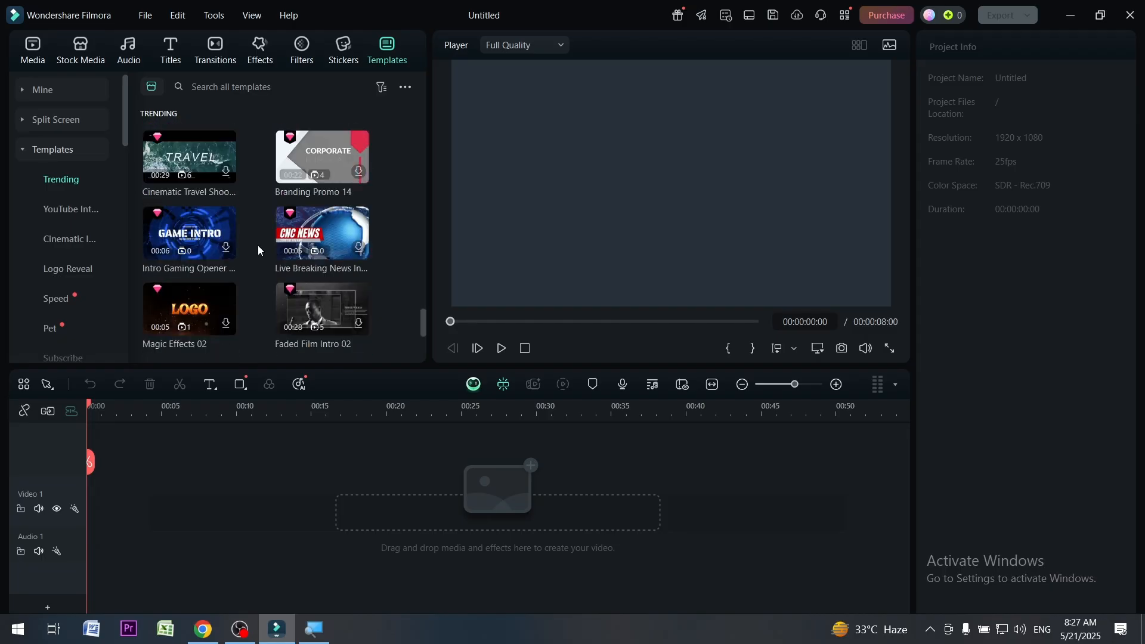
scroll(260, 274, down, 3)
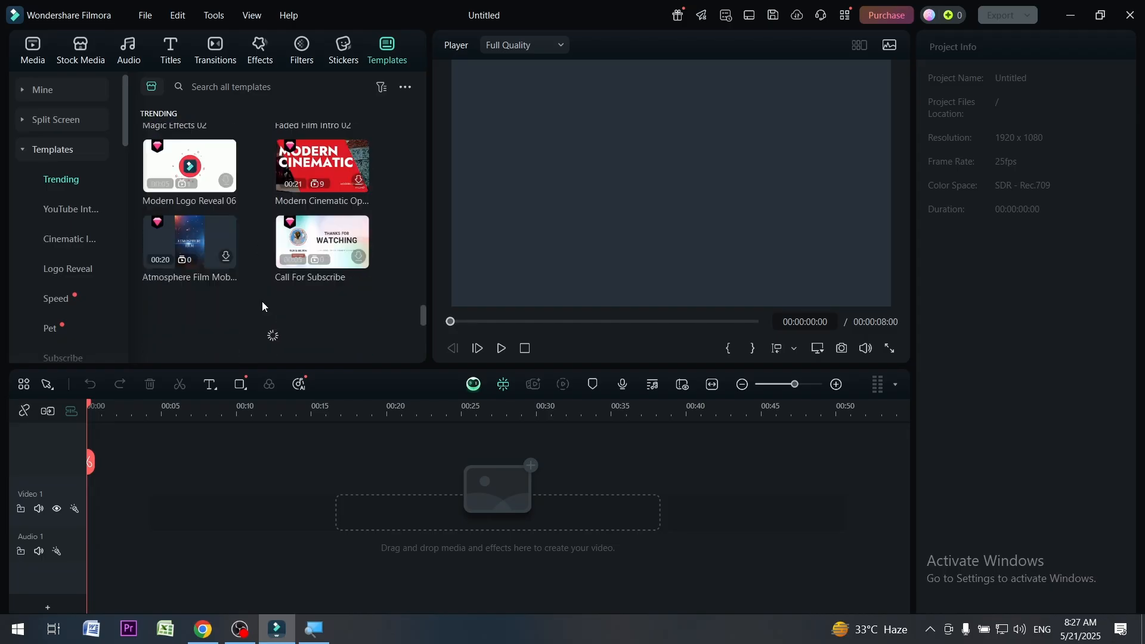
Open the Global Media section of the media library
click(34, 54)
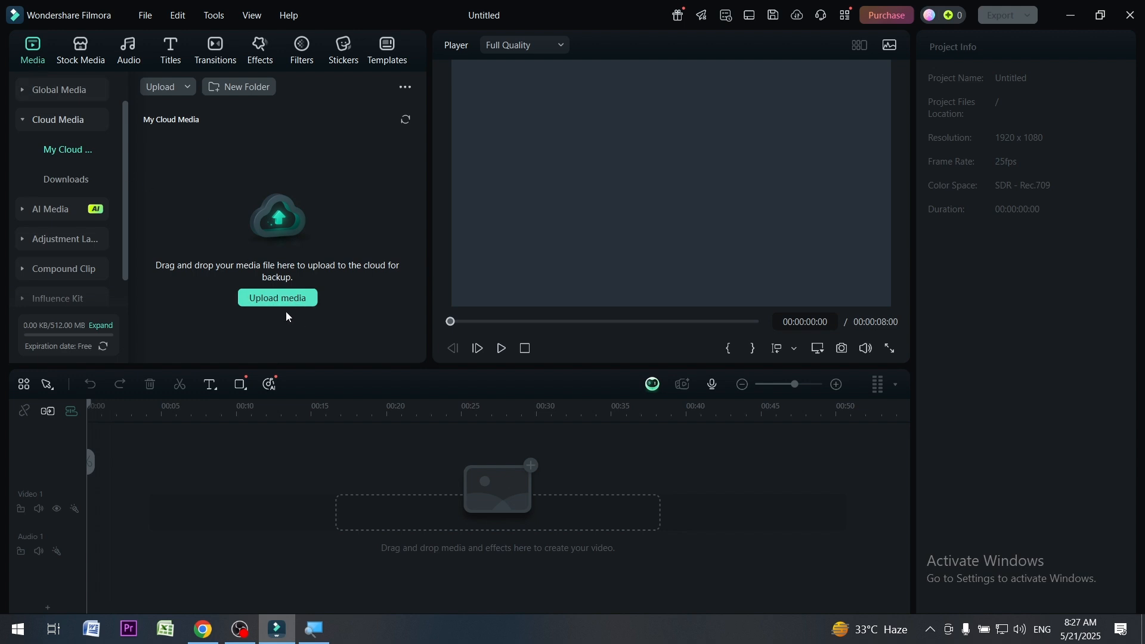
click(46, 89)
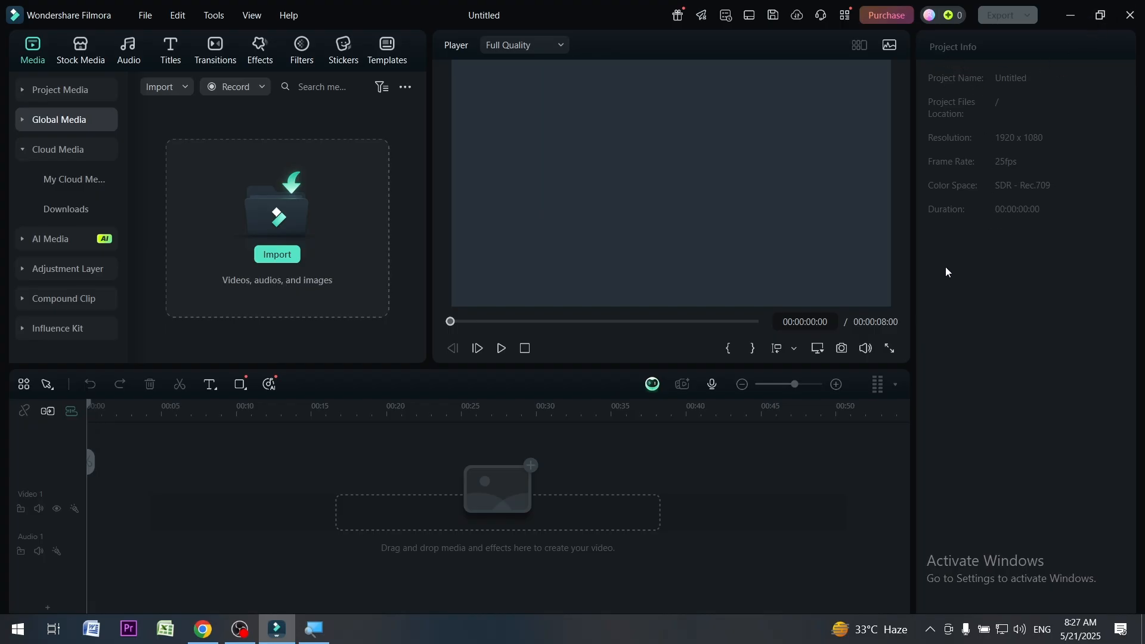
click(326, 636)
click(315, 263)
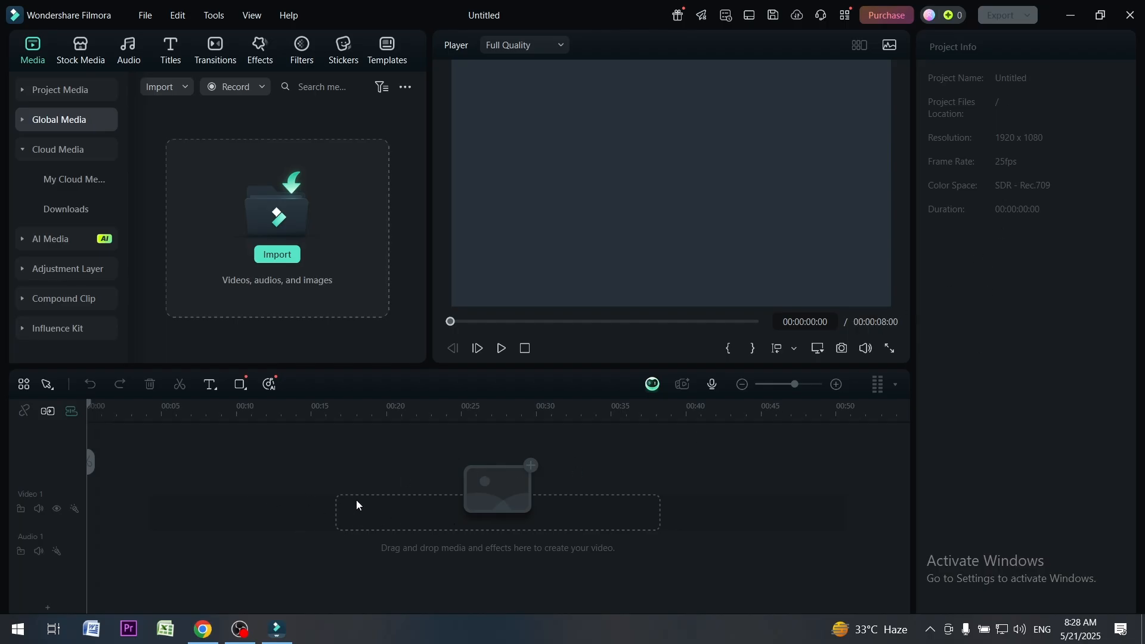
key(super+plus)
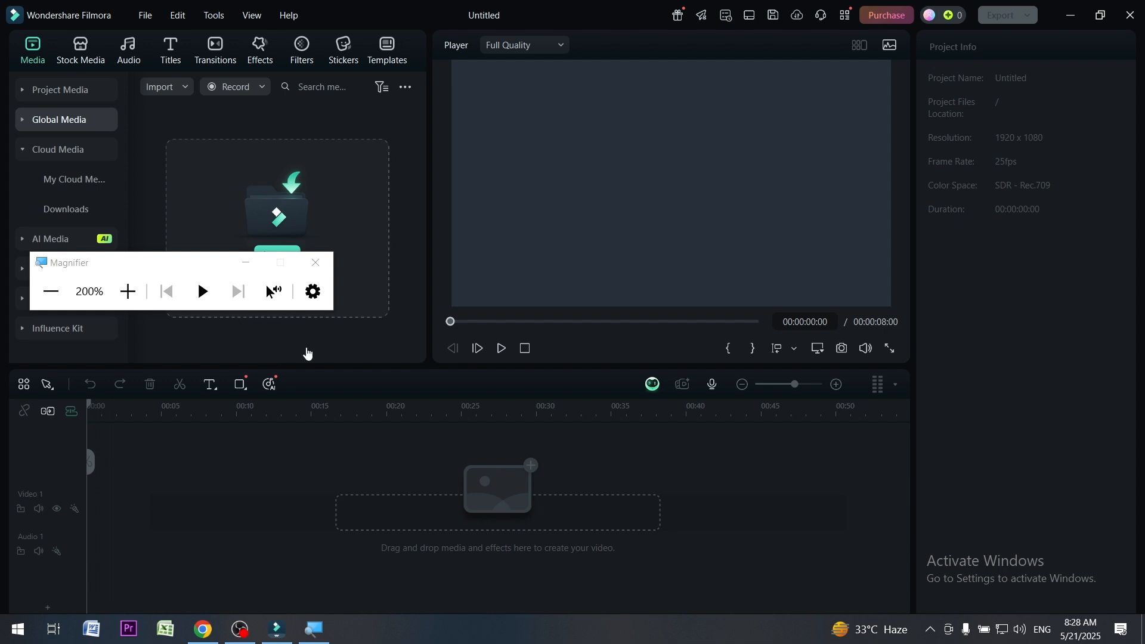
click(315, 263)
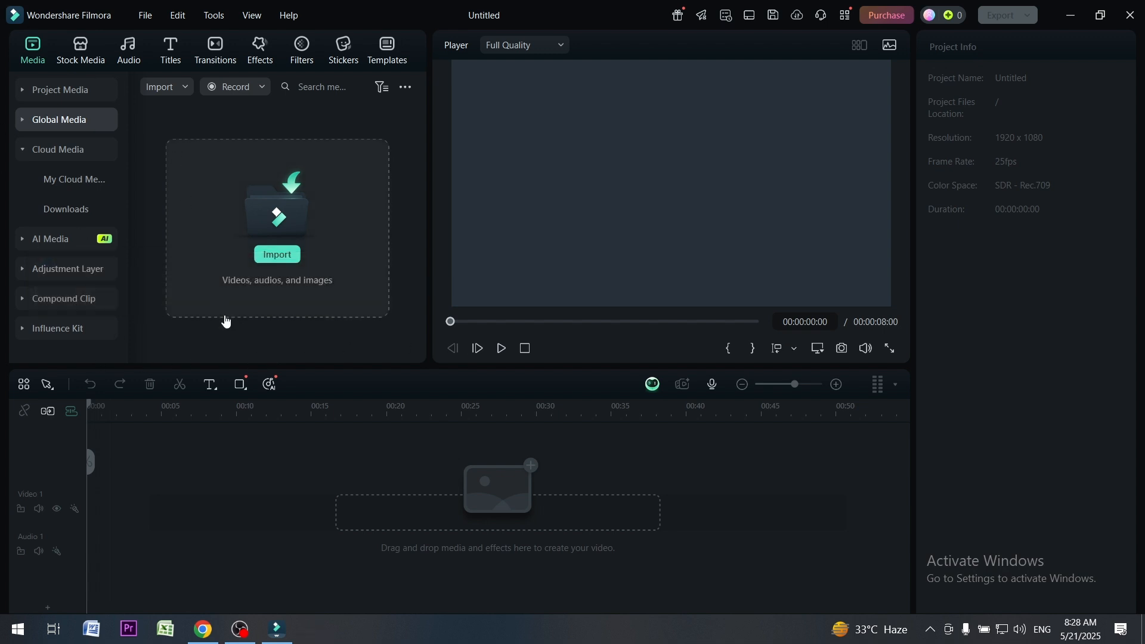
Import the video mixkit-aerial-panorama-over-the-buildings-of-a-big-city-41541-hd-ready from the Downloads folder into Global Media
click(272, 254)
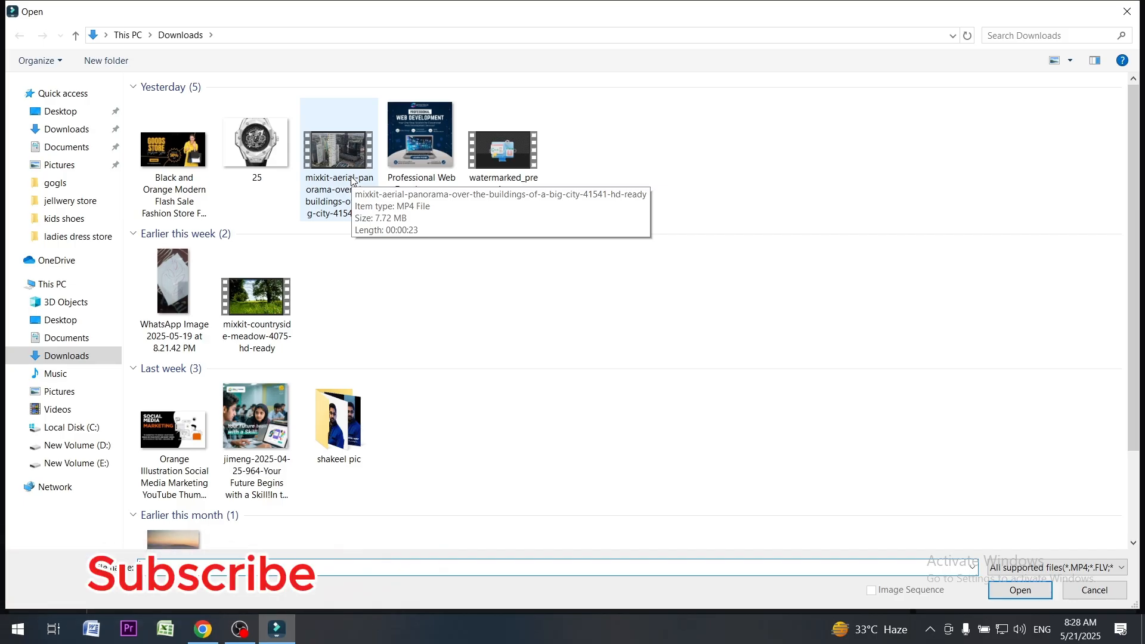
click(334, 176)
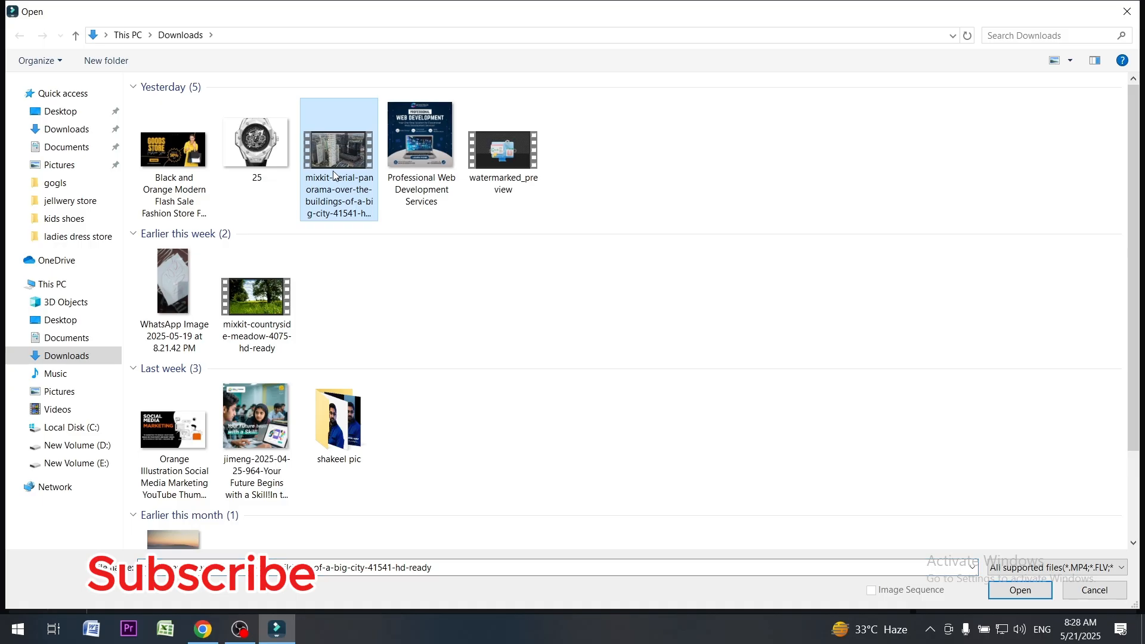
click(1018, 589)
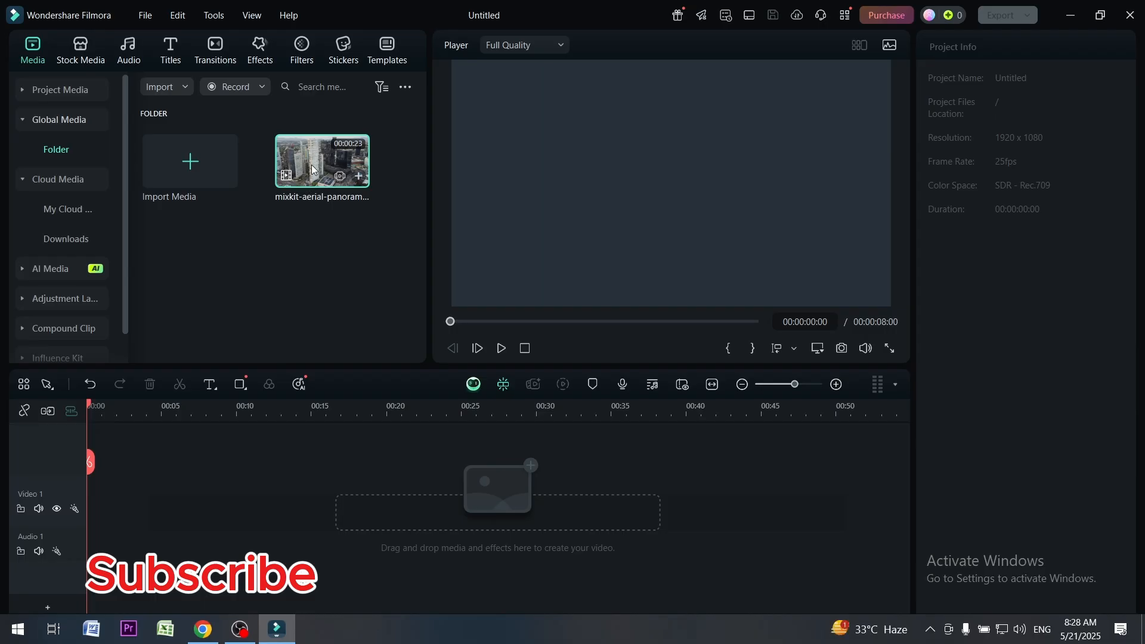
Switch to Chrome and open the Mixkit page mixkit.co/free-premiere-pro-templates/titles/
click(203, 629)
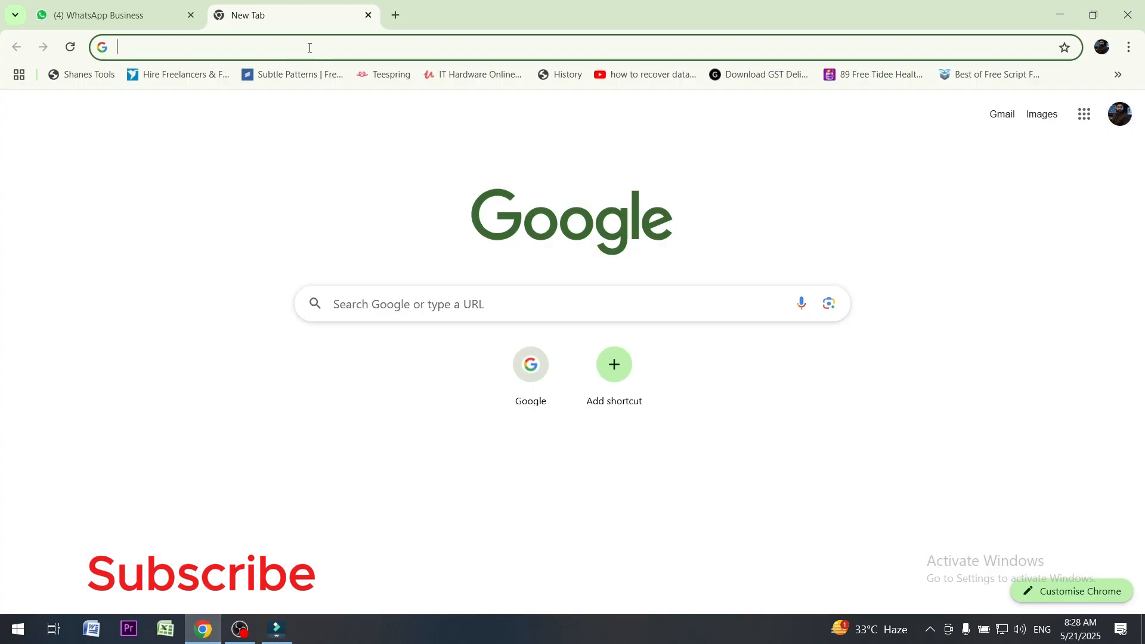
text(mix)
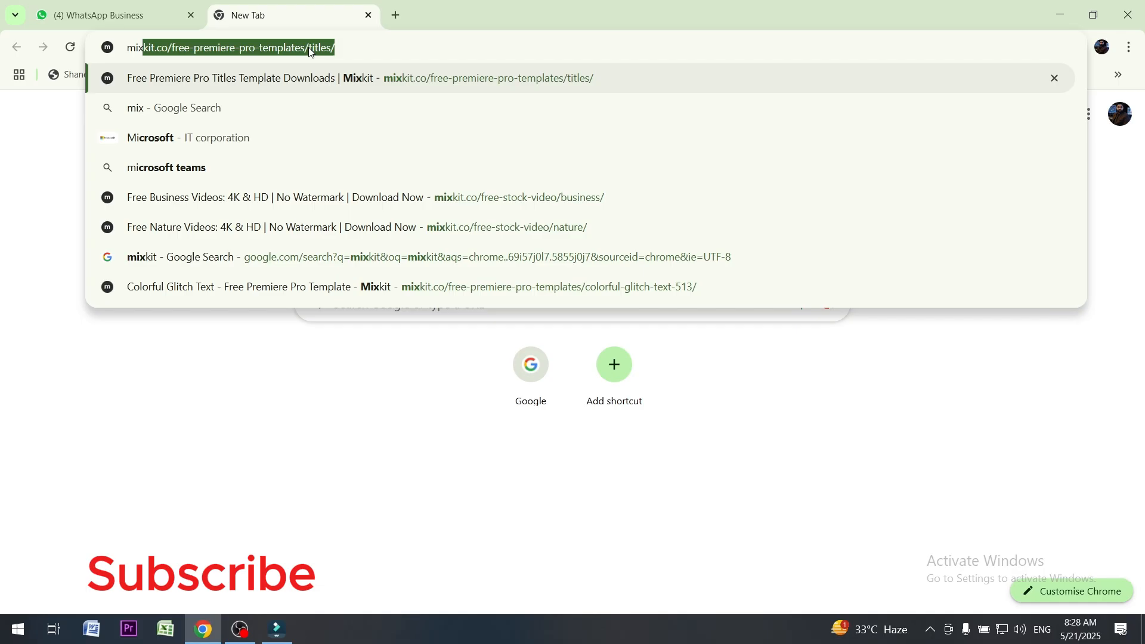
key(Return)
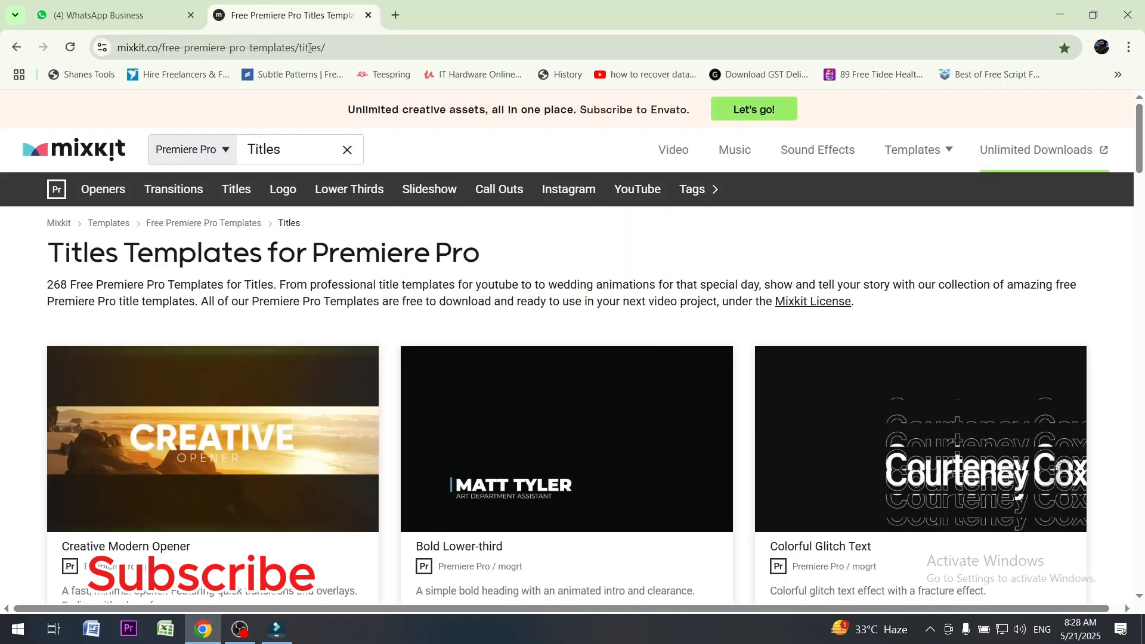
Open Mixkit's Animals category of free stock videos from the links in the page footer
scroll(154, 338, down, 18)
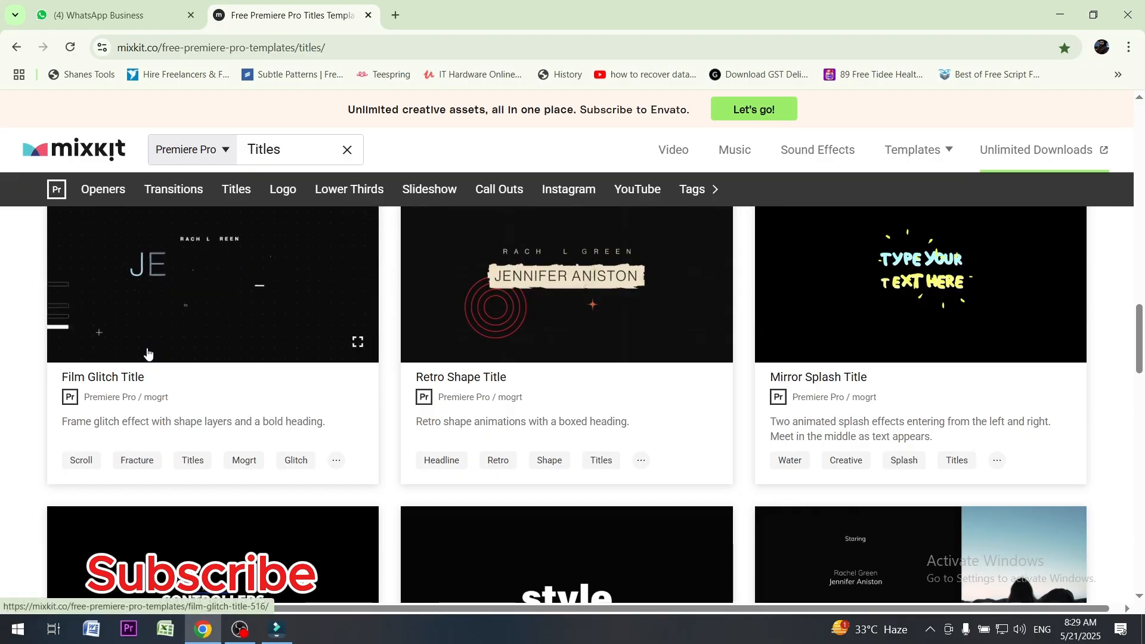
scroll(148, 353, down, 15)
scroll(148, 353, down, 3)
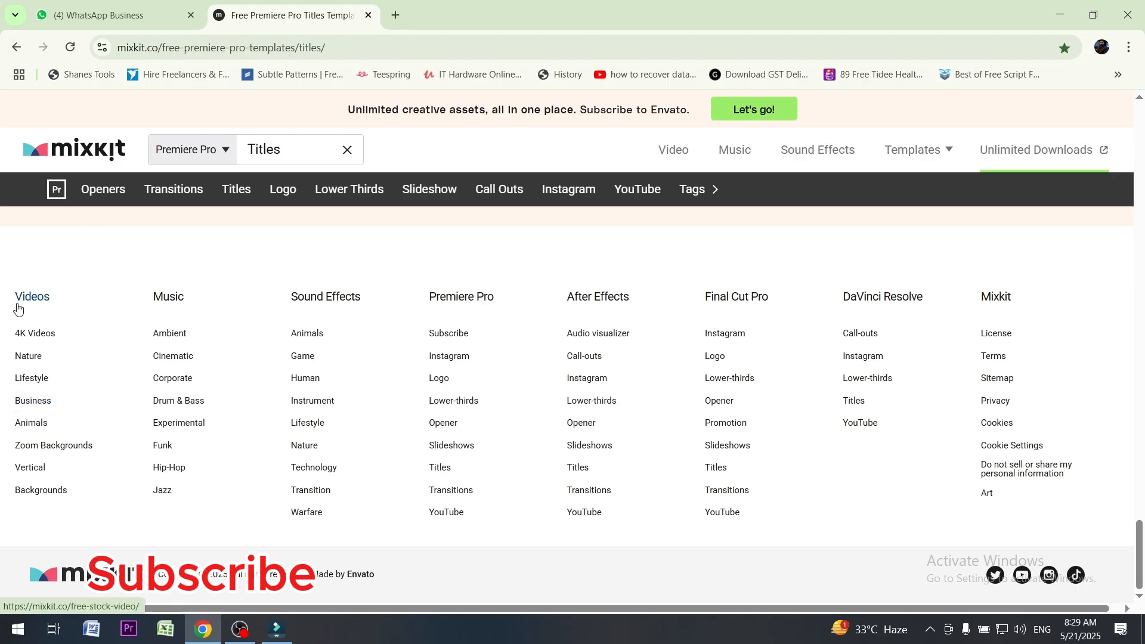
key(super+plus)
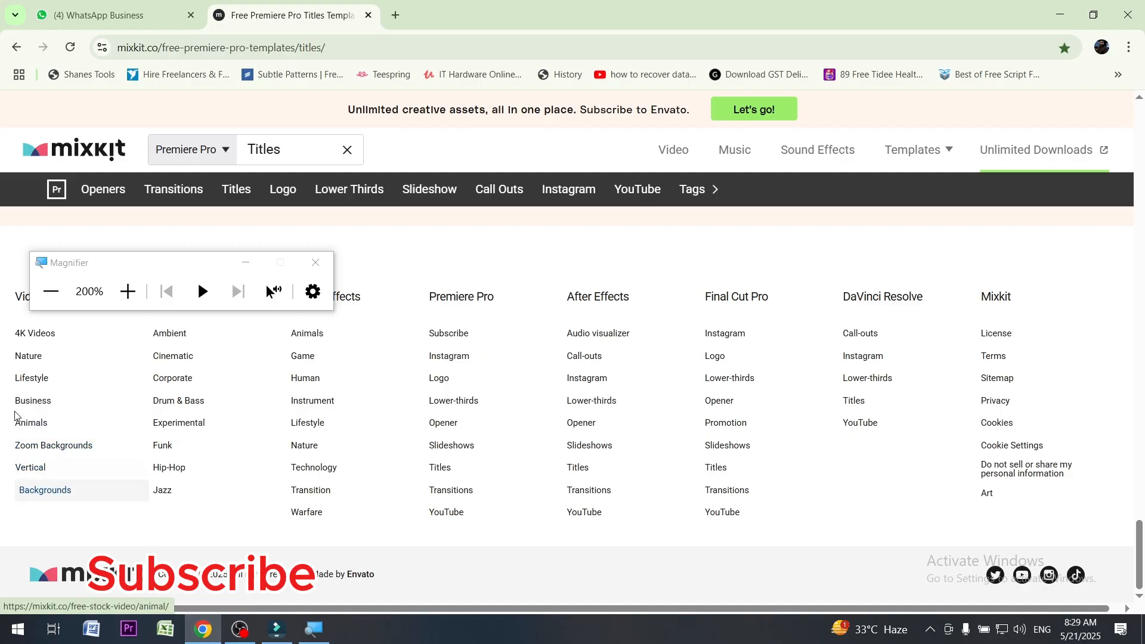
click(245, 263)
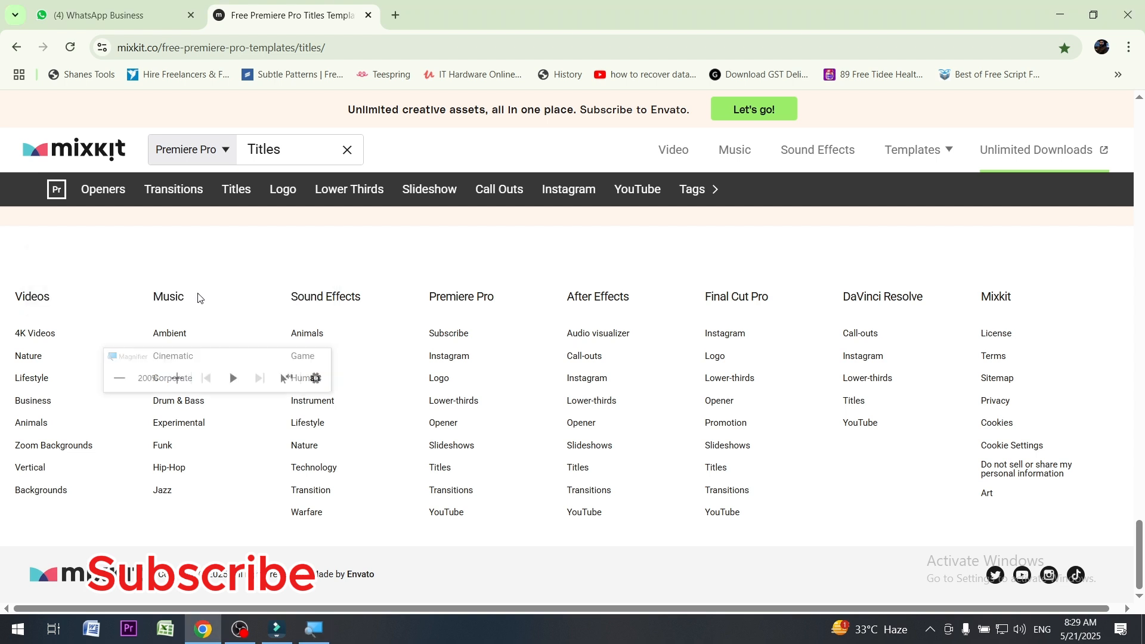
click(37, 427)
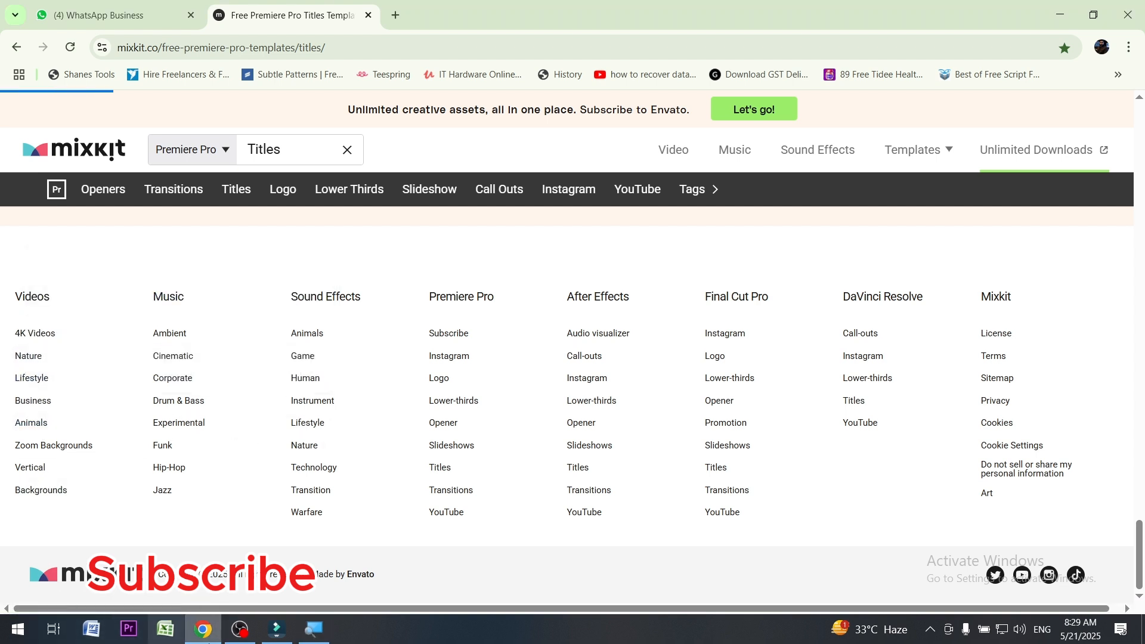
click(314, 629)
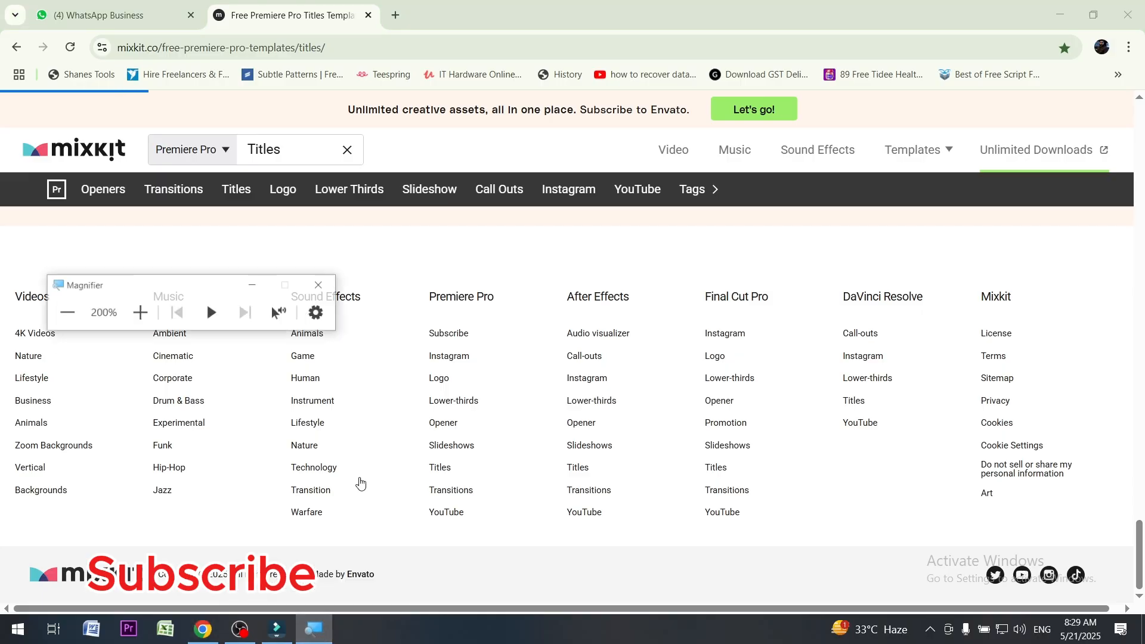
click(325, 270)
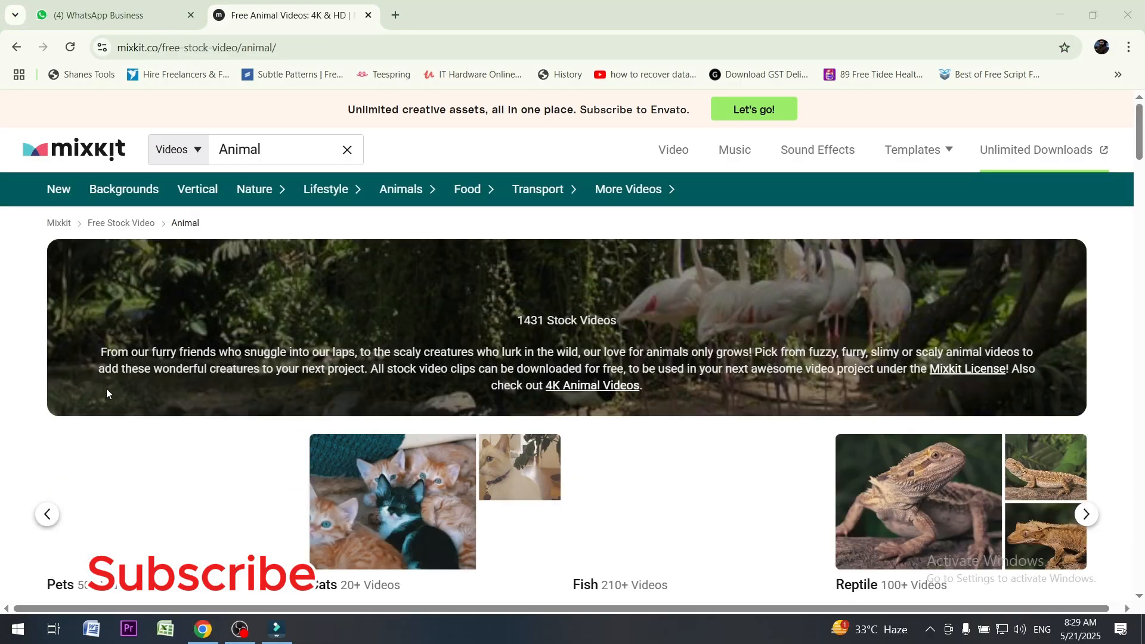
Browse the free animal stock videos on Mixkit
scroll(108, 389, down, 5)
scroll(113, 391, down, 4)
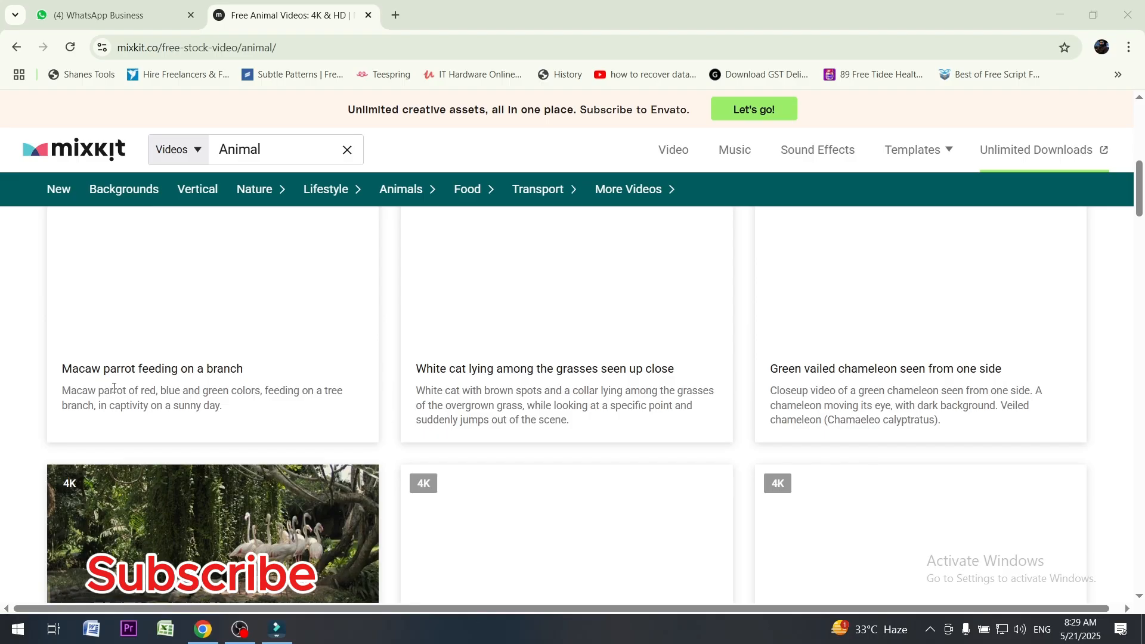
scroll(291, 386, down, 2)
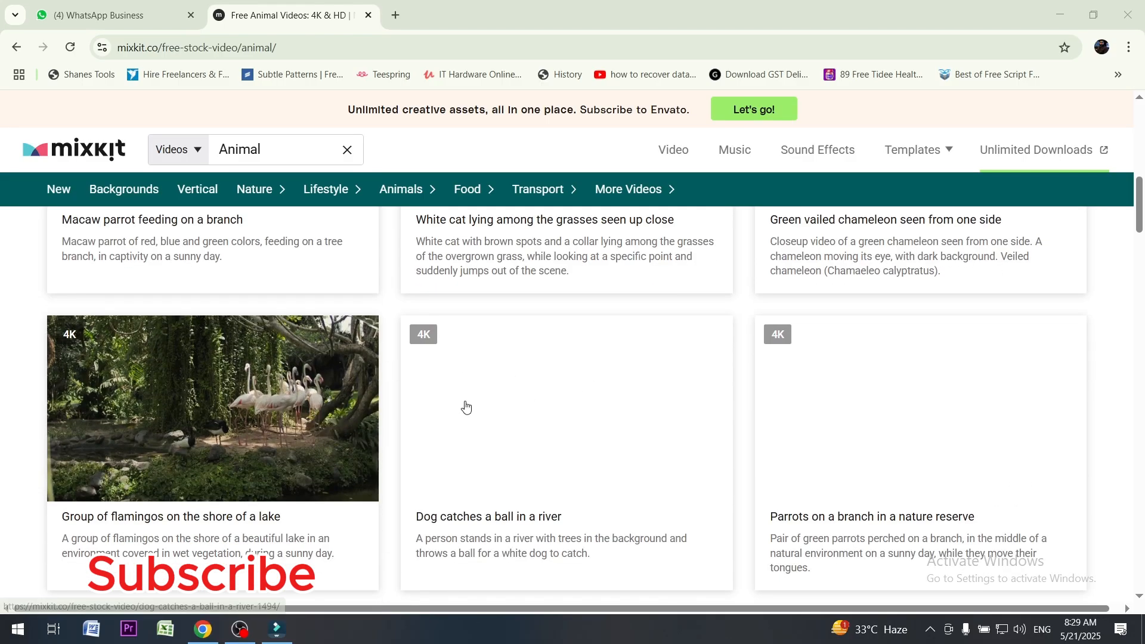
scroll(466, 406, down, 6)
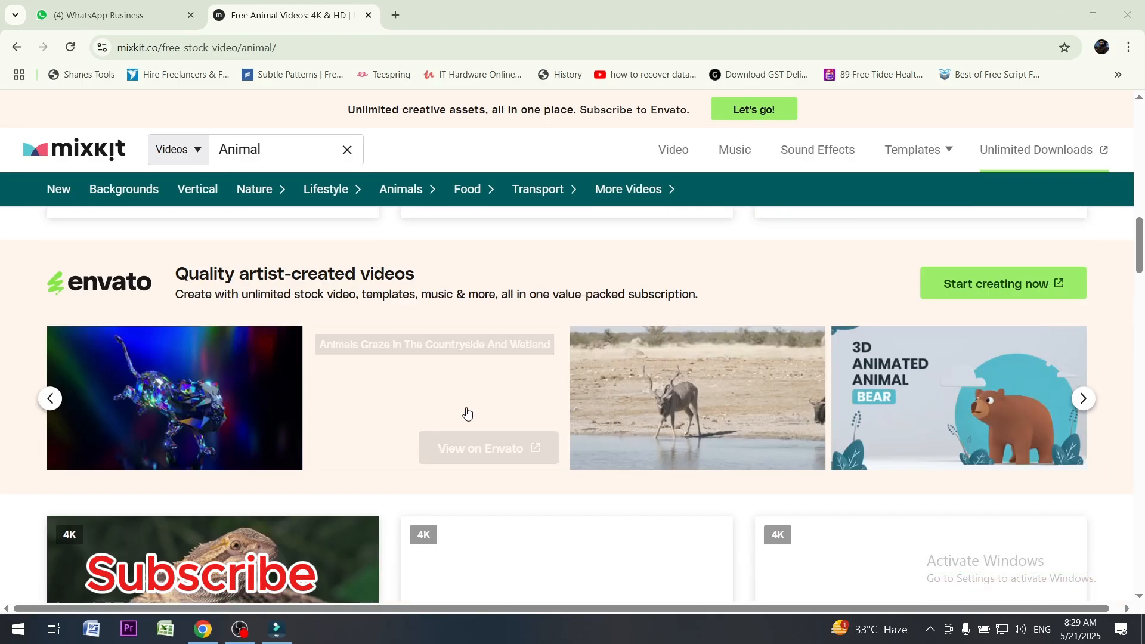
scroll(468, 410, up, 2)
scroll(468, 411, up, 1)
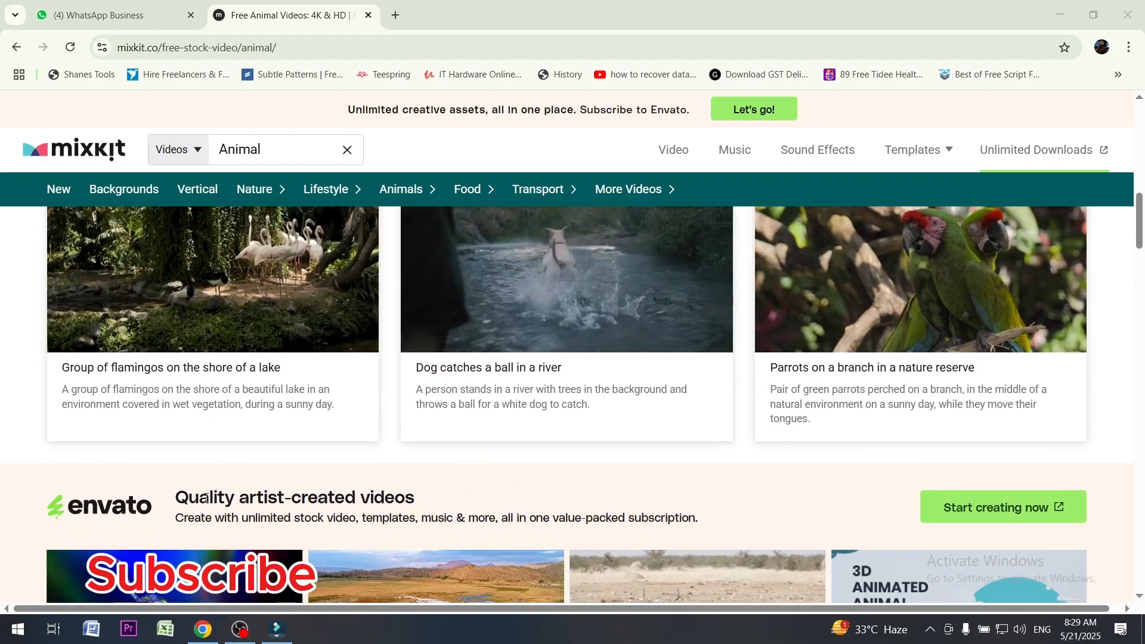
scroll(519, 485, up, 2)
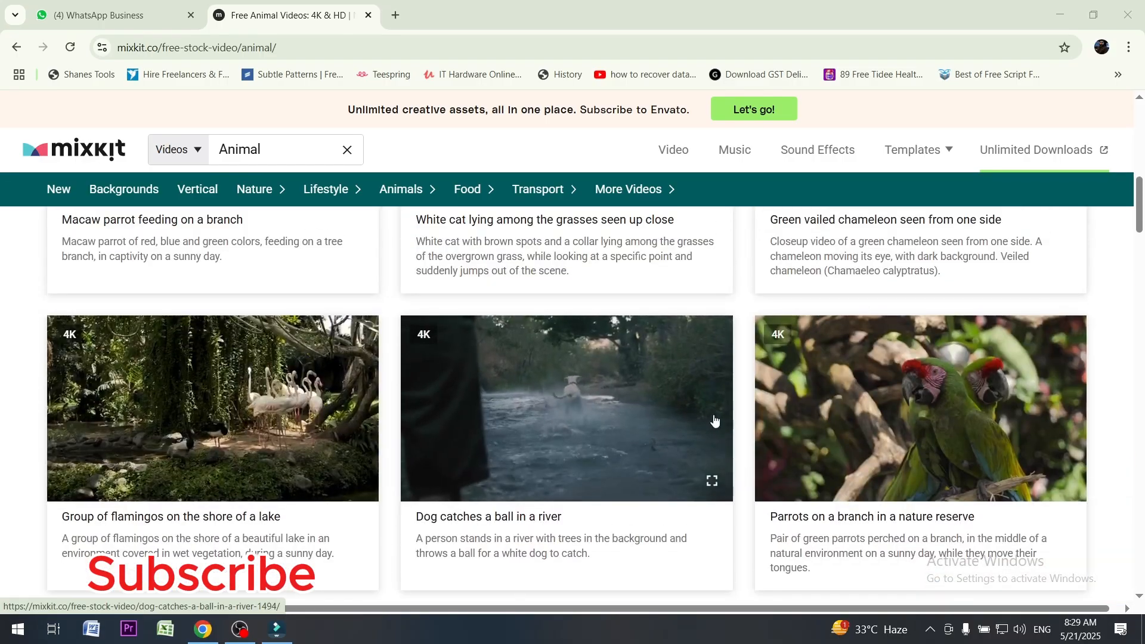
Look over the free animal videos and open Mixkit's Nature category of free stock videos from the footer links
scroll(874, 418, up, 2)
scroll(874, 418, up, 2)
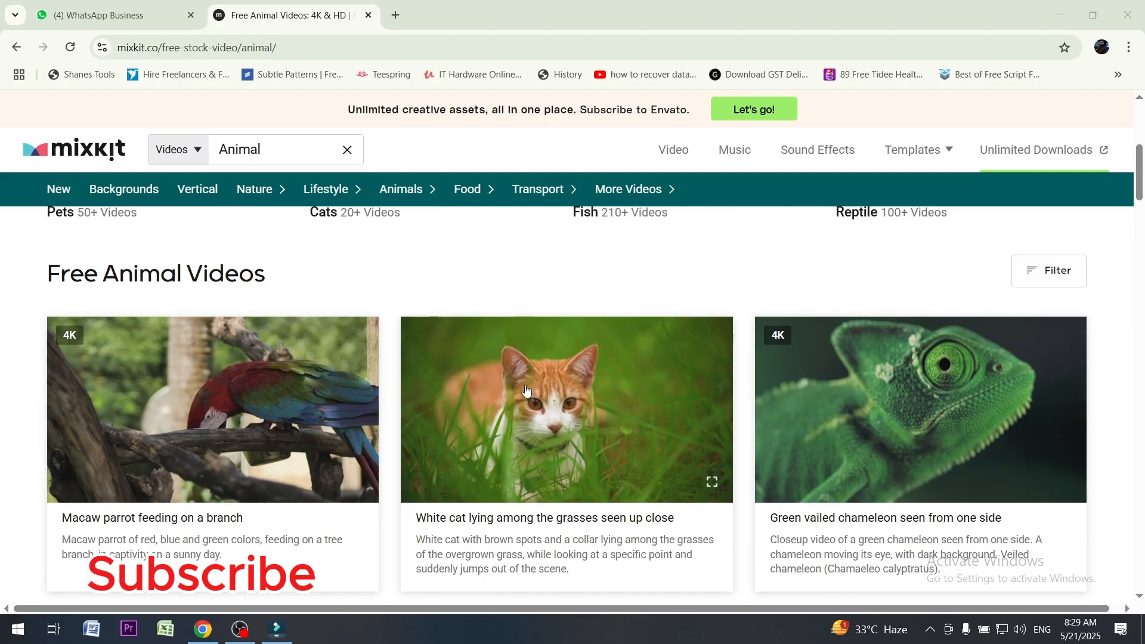
scroll(471, 411, down, 4)
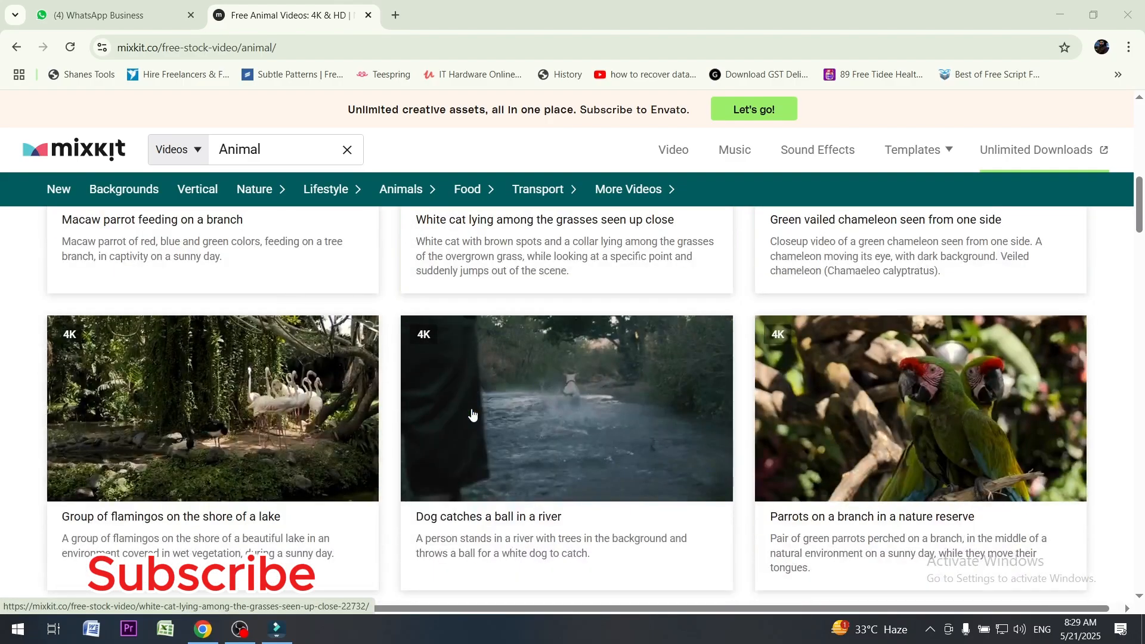
scroll(471, 417, up, 3)
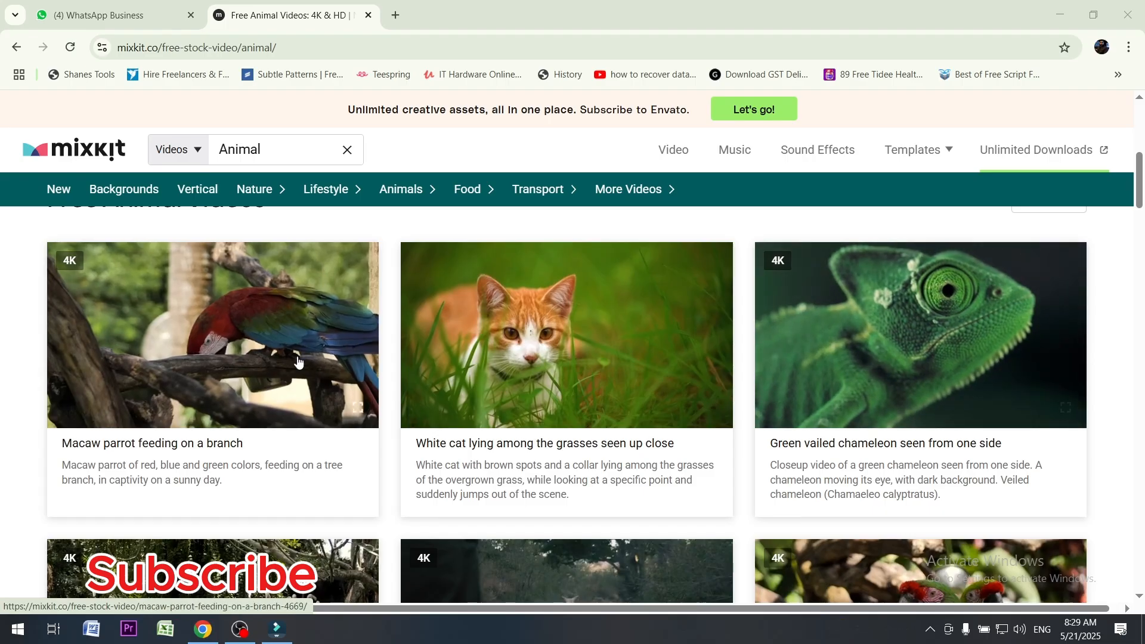
scroll(179, 418, down, 10)
scroll(160, 441, down, 20)
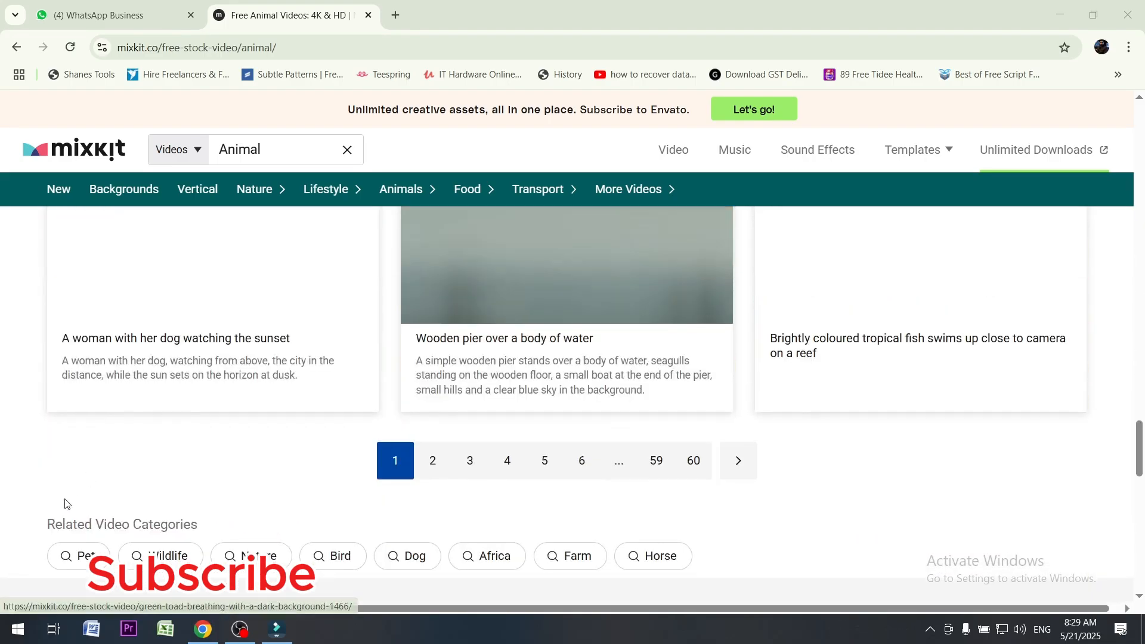
scroll(62, 493, down, 4)
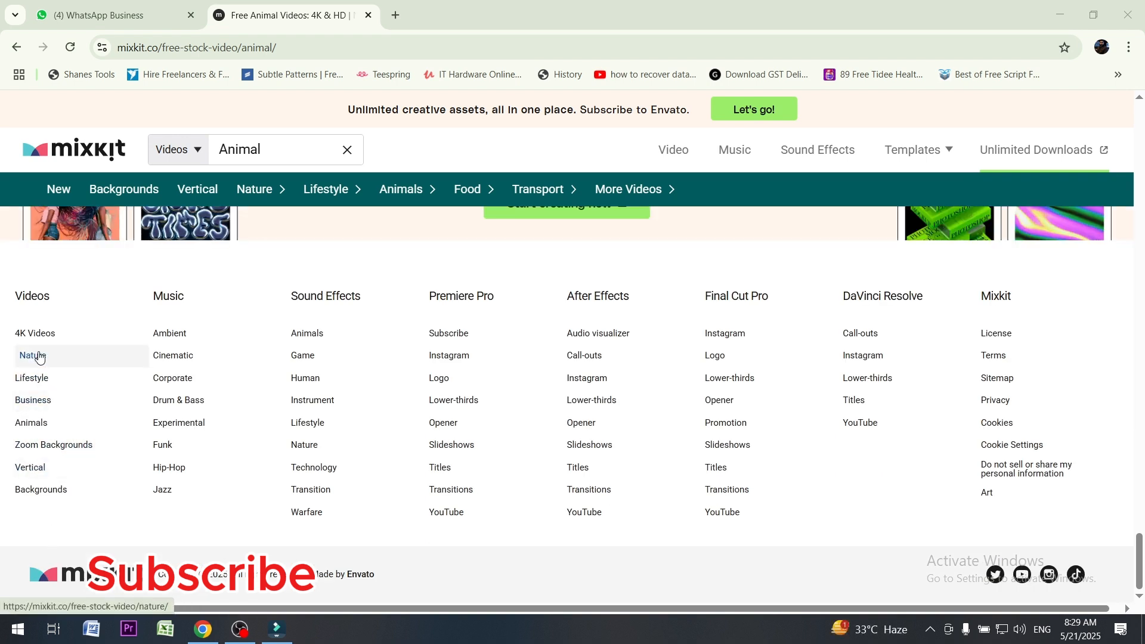
click(39, 356)
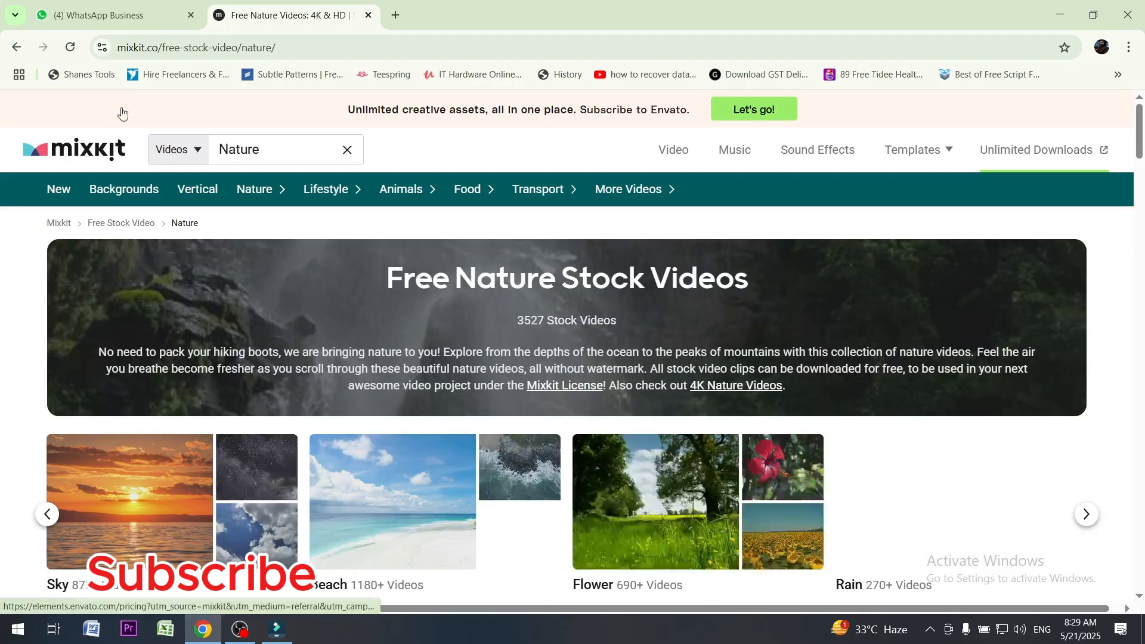
Open the Lush Green Mountains Under Cloudy Skies nature video and download its free HD Ready 1080x720 version
scroll(486, 416, down, 6)
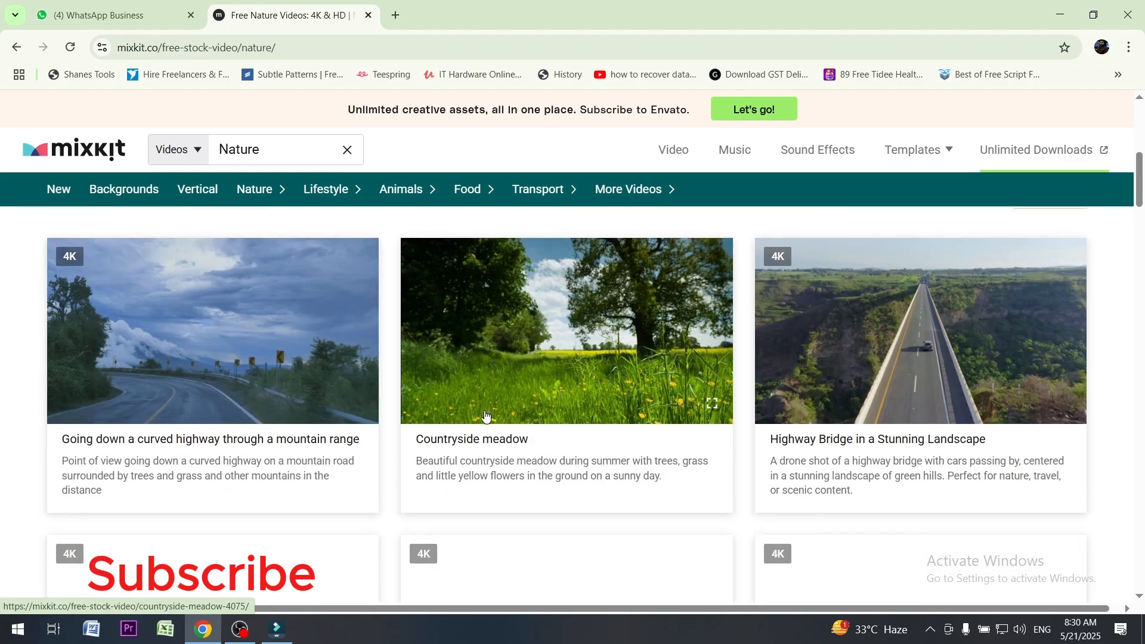
scroll(486, 416, down, 2)
scroll(814, 426, down, 1)
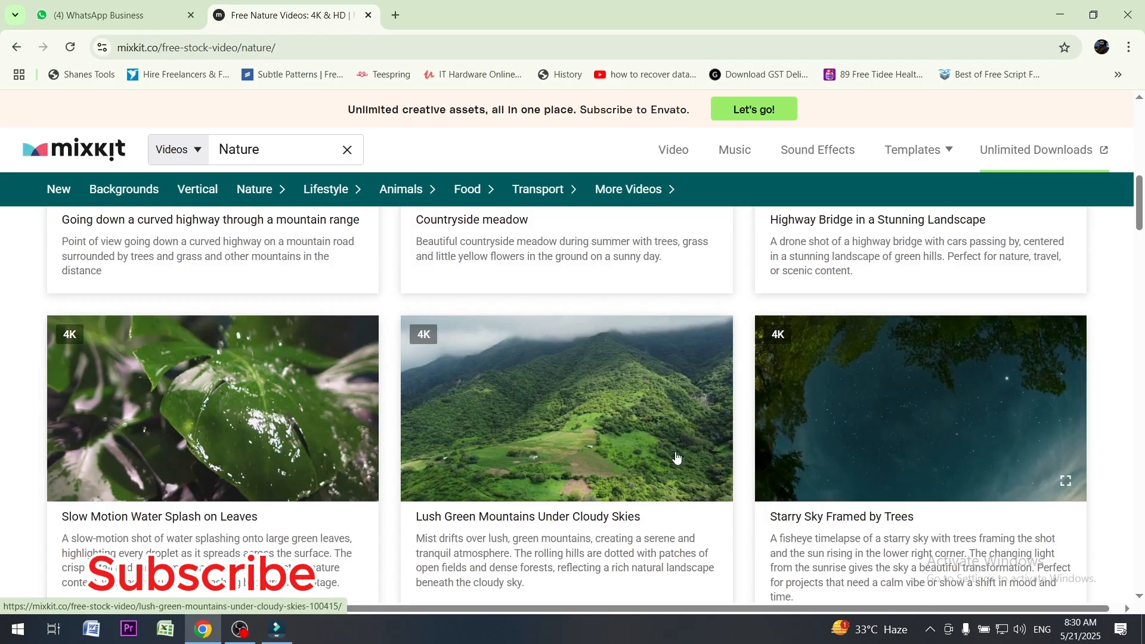
click(537, 425)
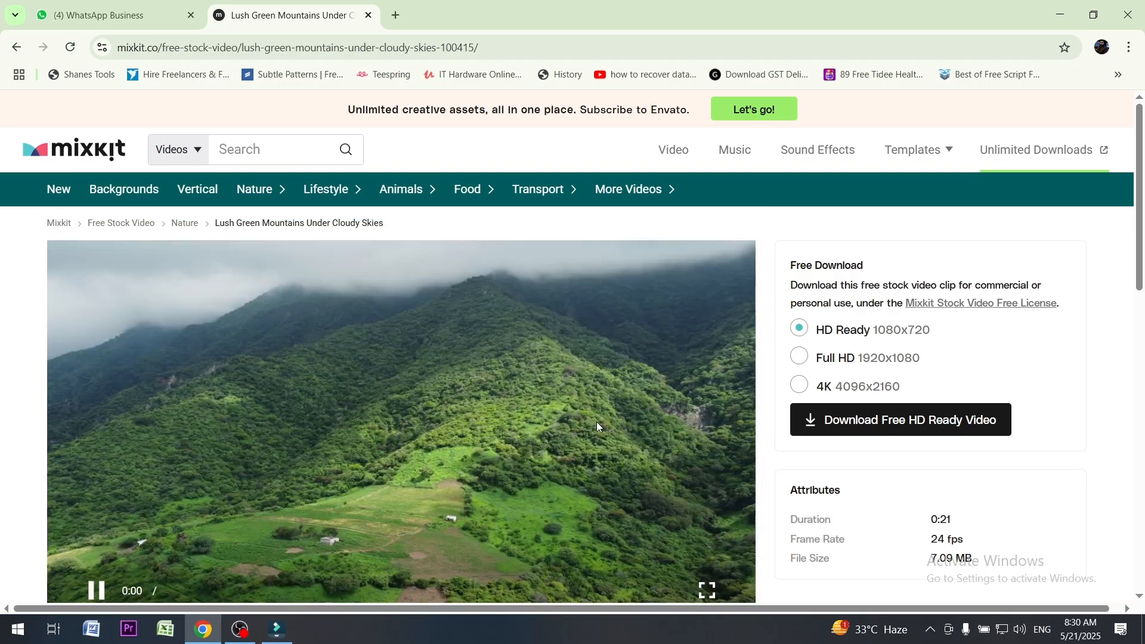
click(903, 431)
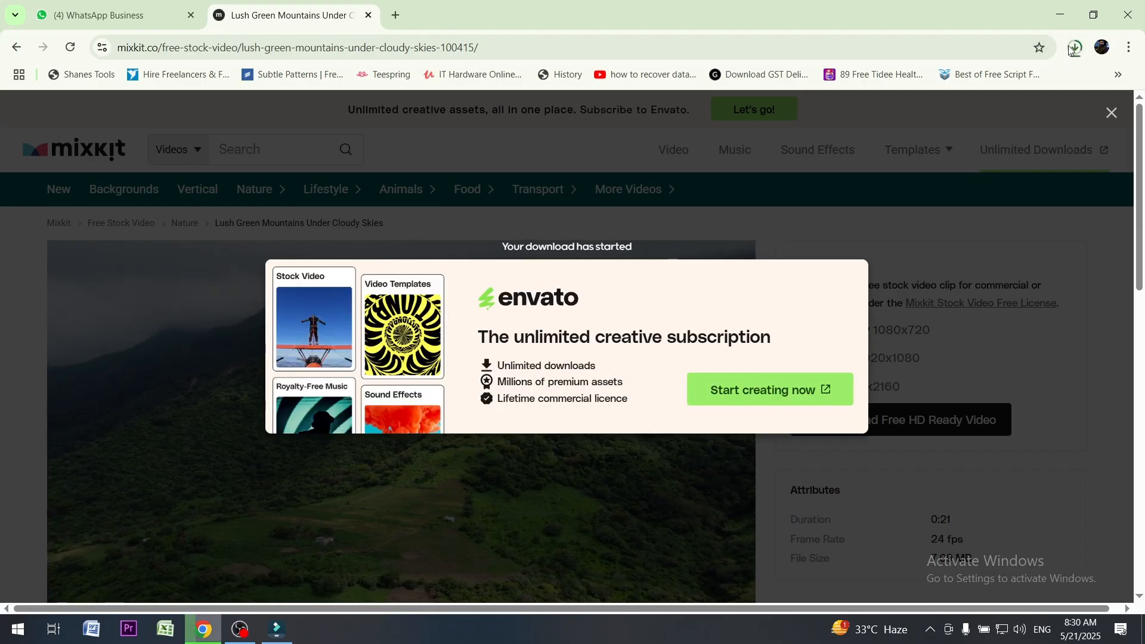
Switch to Filmora and import the video 100415-video-720 from the Downloads folder into Global Media
click(230, 636)
click(203, 629)
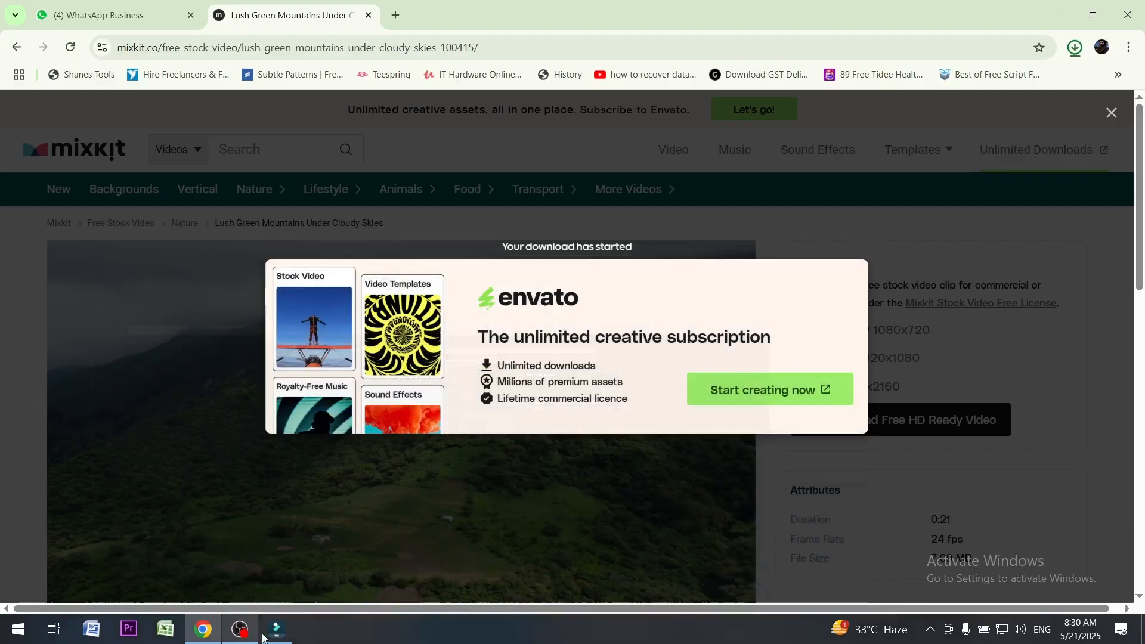
click(278, 630)
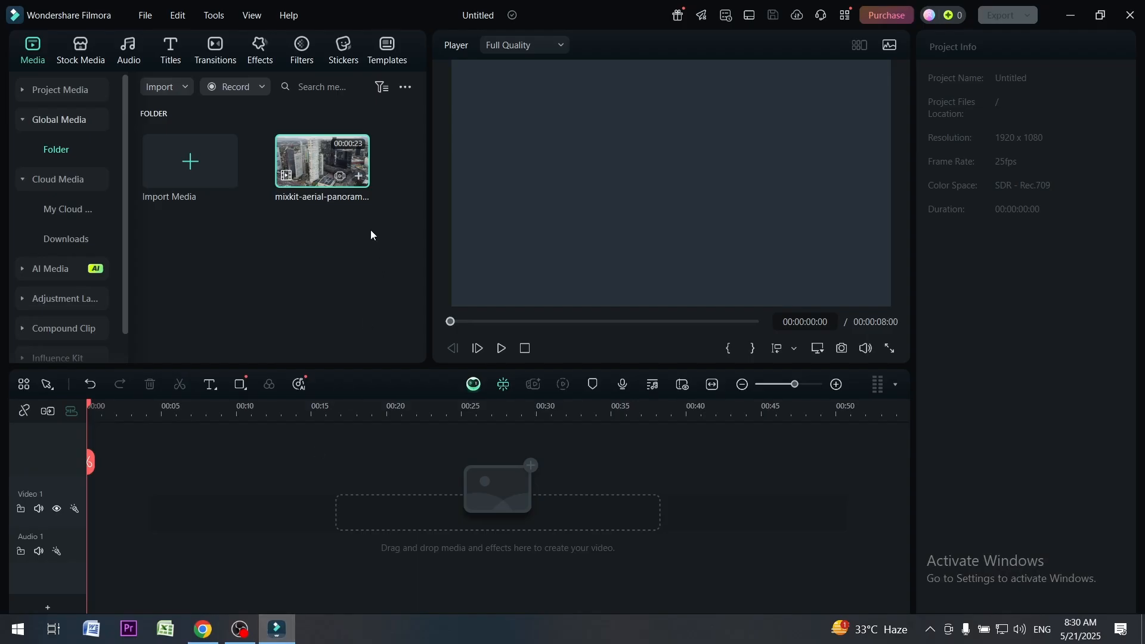
click(190, 162)
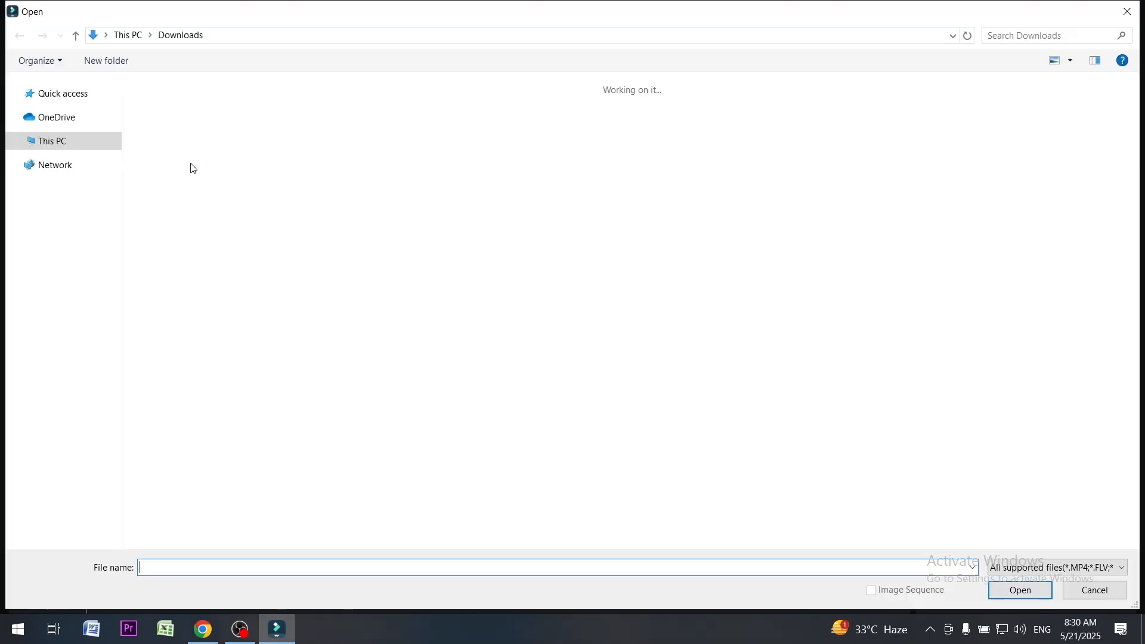
click(186, 170)
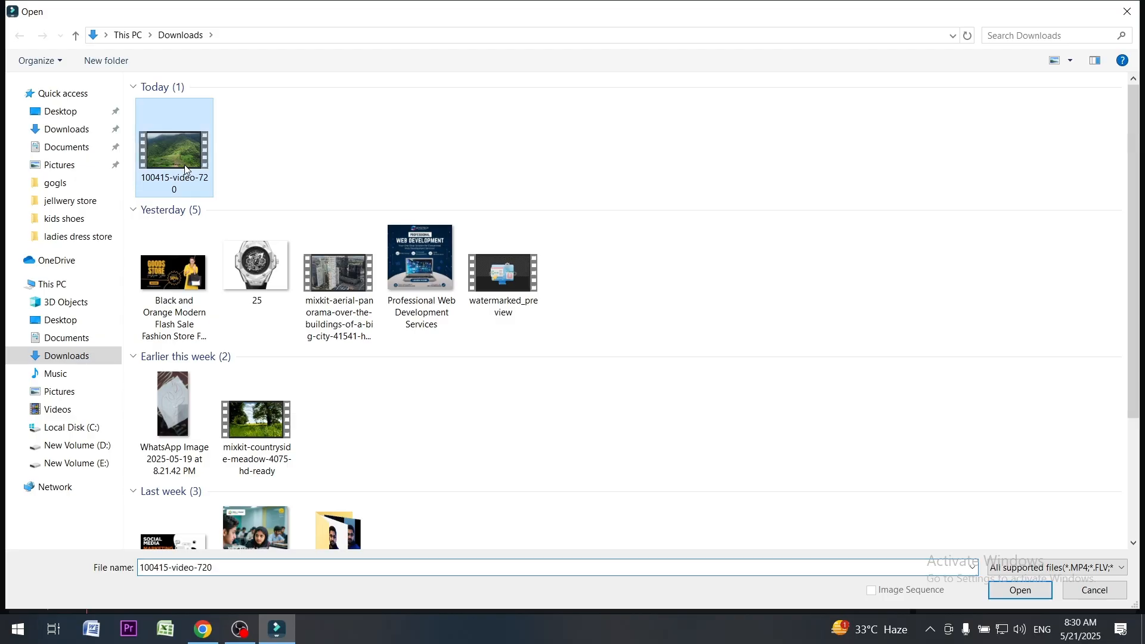
click(1037, 592)
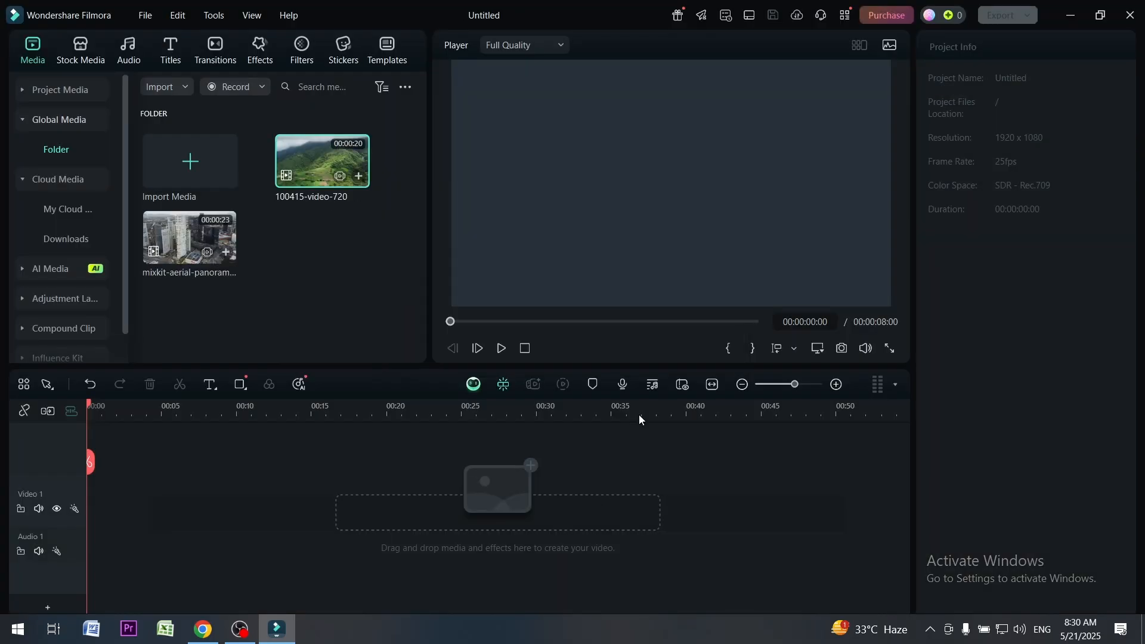
Place the mixkit aerial panorama clip at the start of the Video 1 track, keeping the project settings of 1920 x 1080 25fps
drag(190, 241, 94, 539)
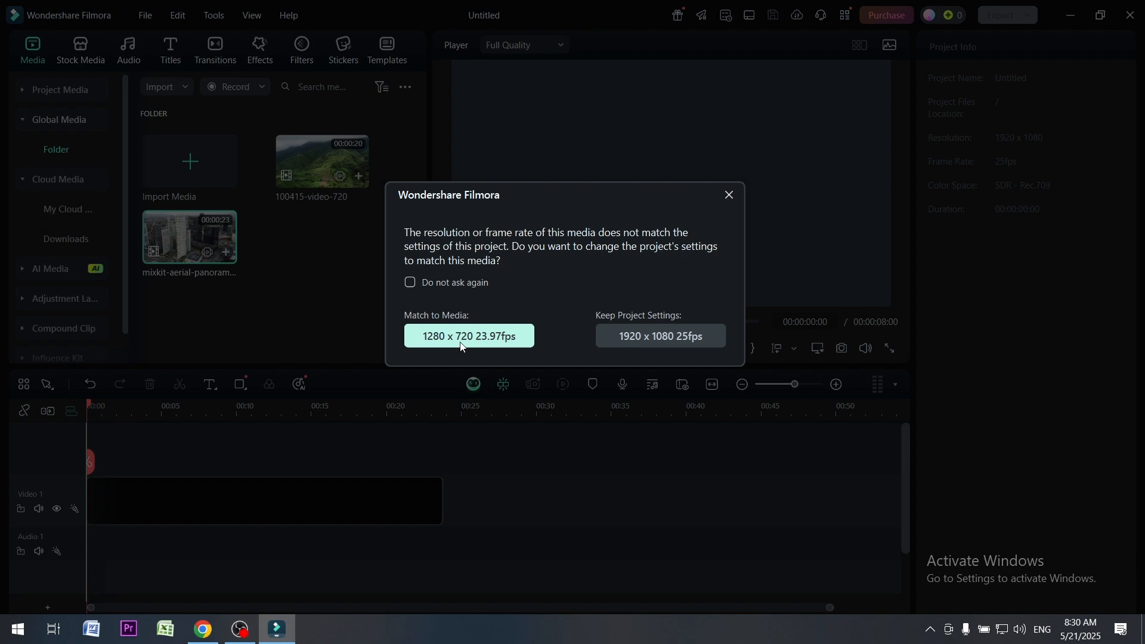
click(610, 338)
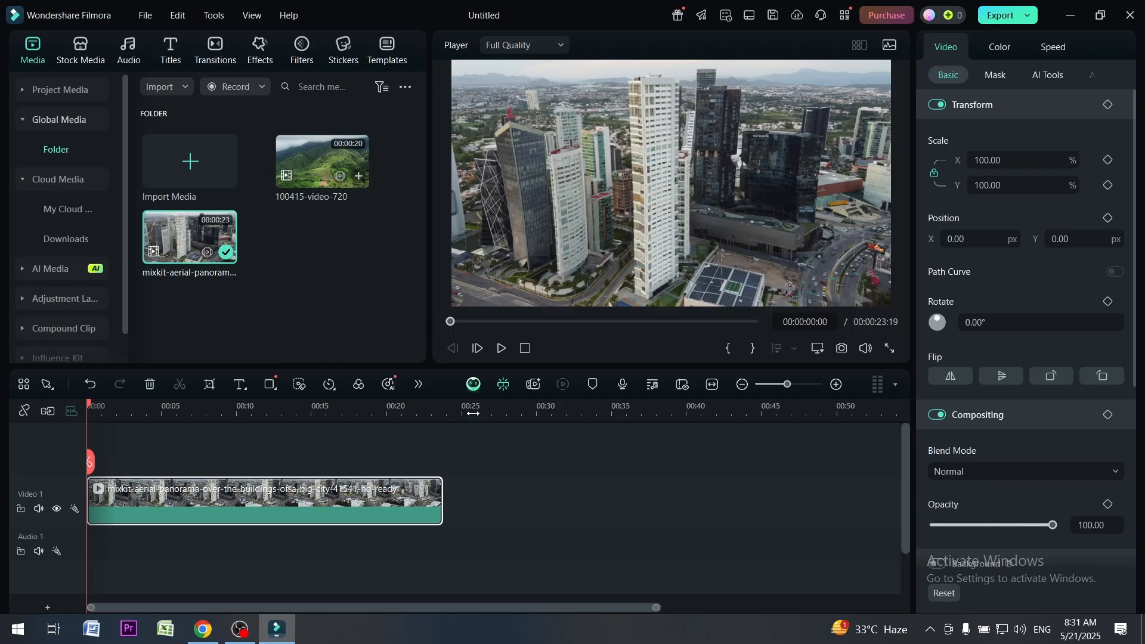
Play and pause the clip in the preview, step back through its frames and return the playhead to the start
click(500, 349)
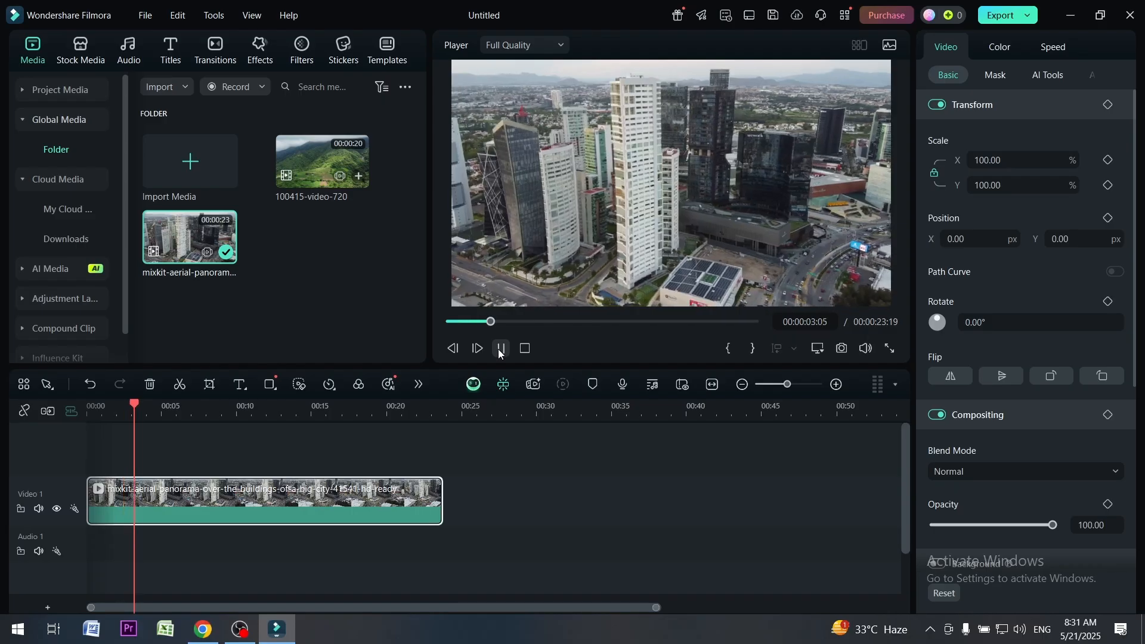
click(499, 349)
click(449, 352)
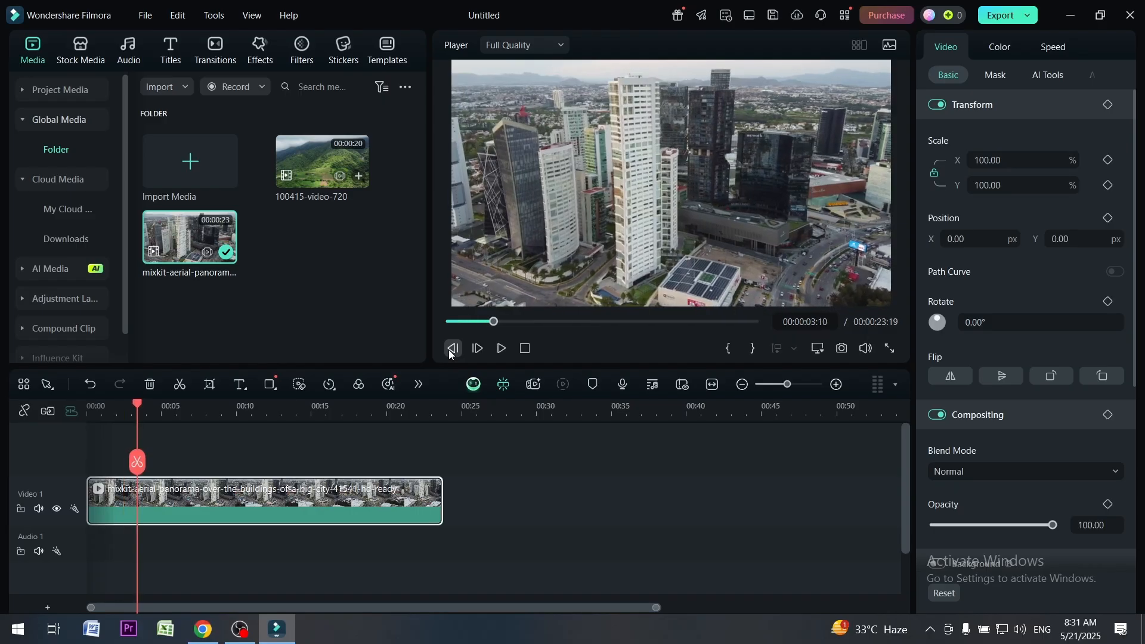
click(449, 352)
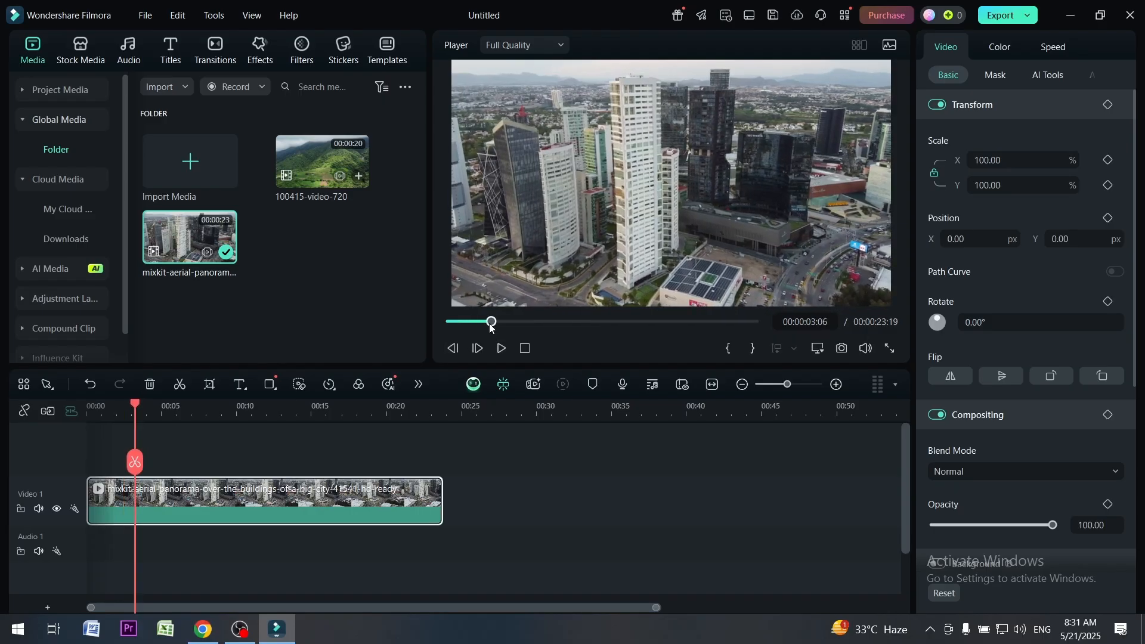
drag(491, 323, 433, 345)
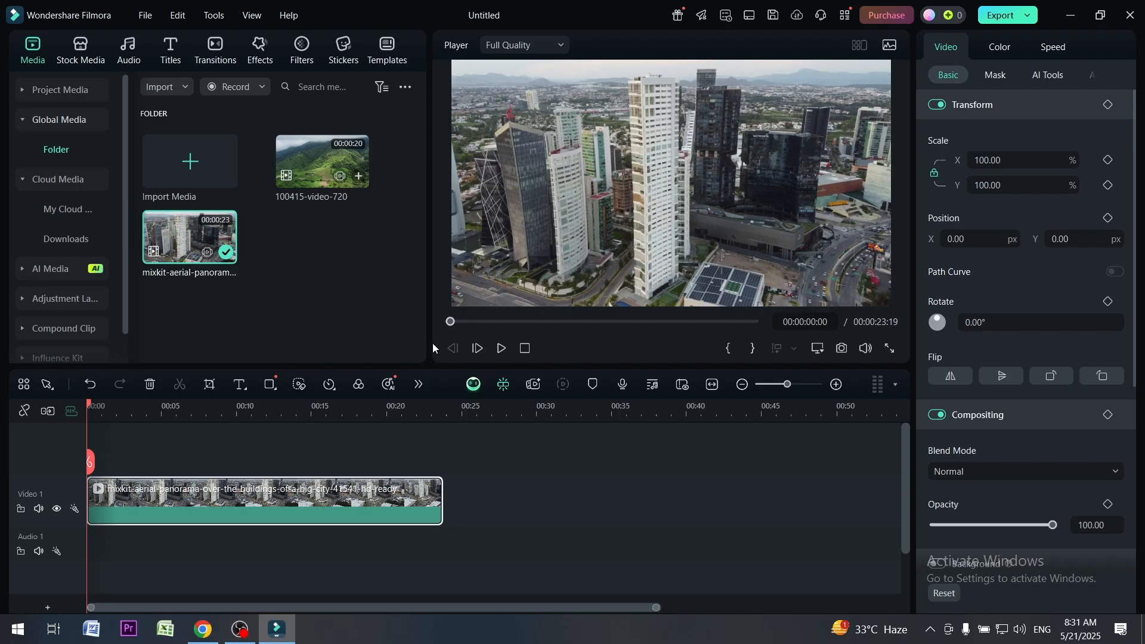
Step forward frame by frame through the clip to 00:00:01:00
click(478, 349)
click(479, 349)
click(479, 350)
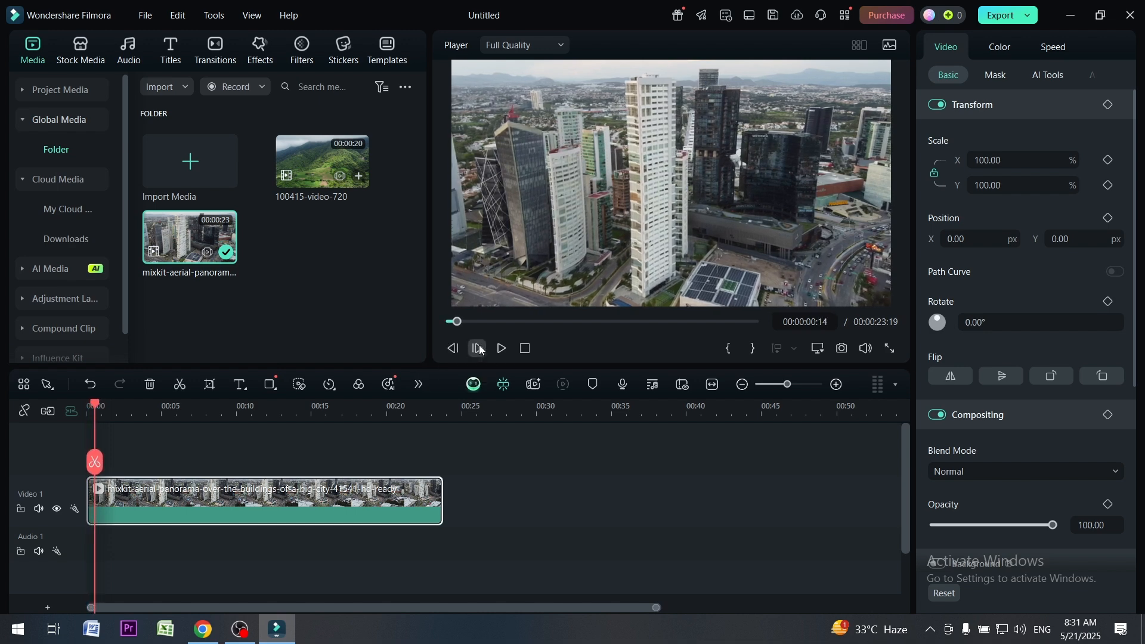
click(480, 349)
click(479, 349)
click(479, 349)
click(479, 349)
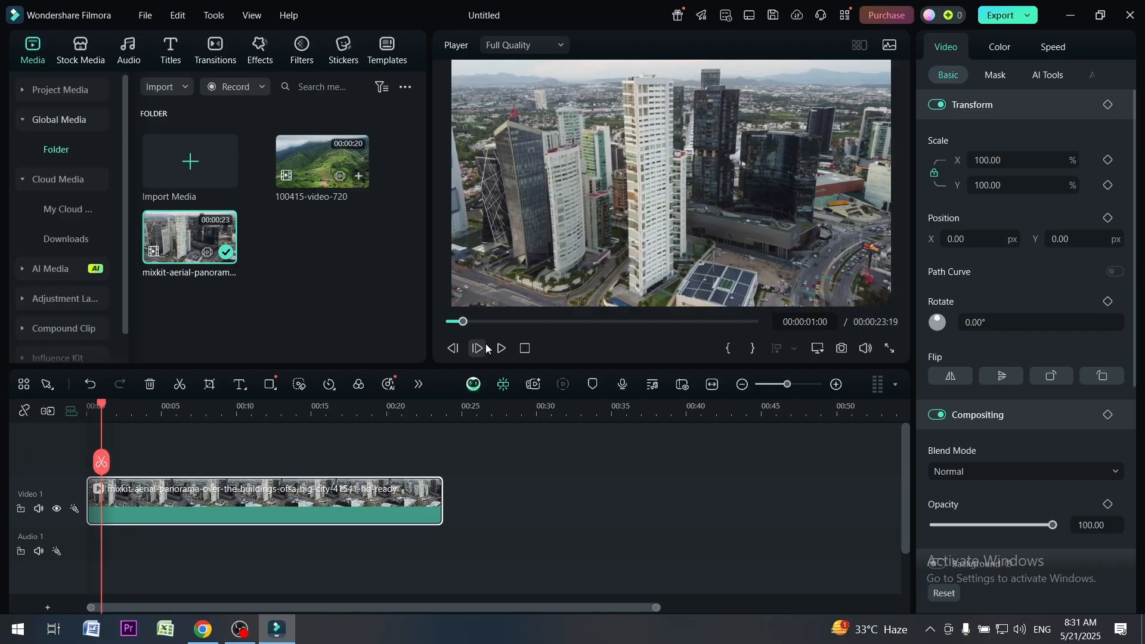
Demonstrate the playback controls by playing, pausing and stopping the clip's preview so it returns to the start
click(503, 353)
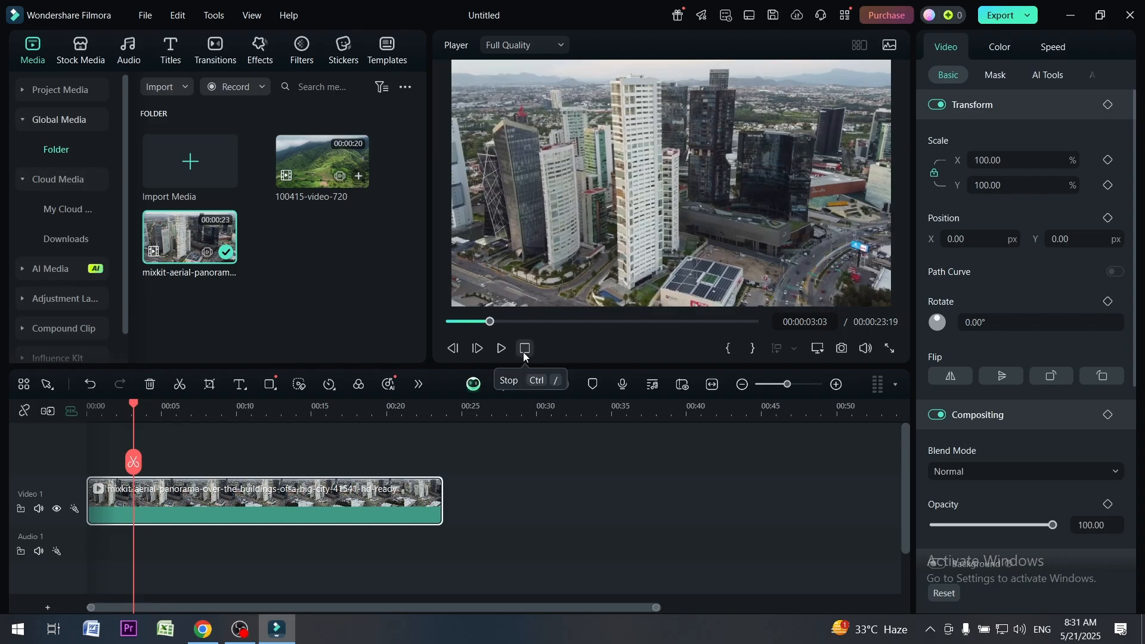
click(506, 351)
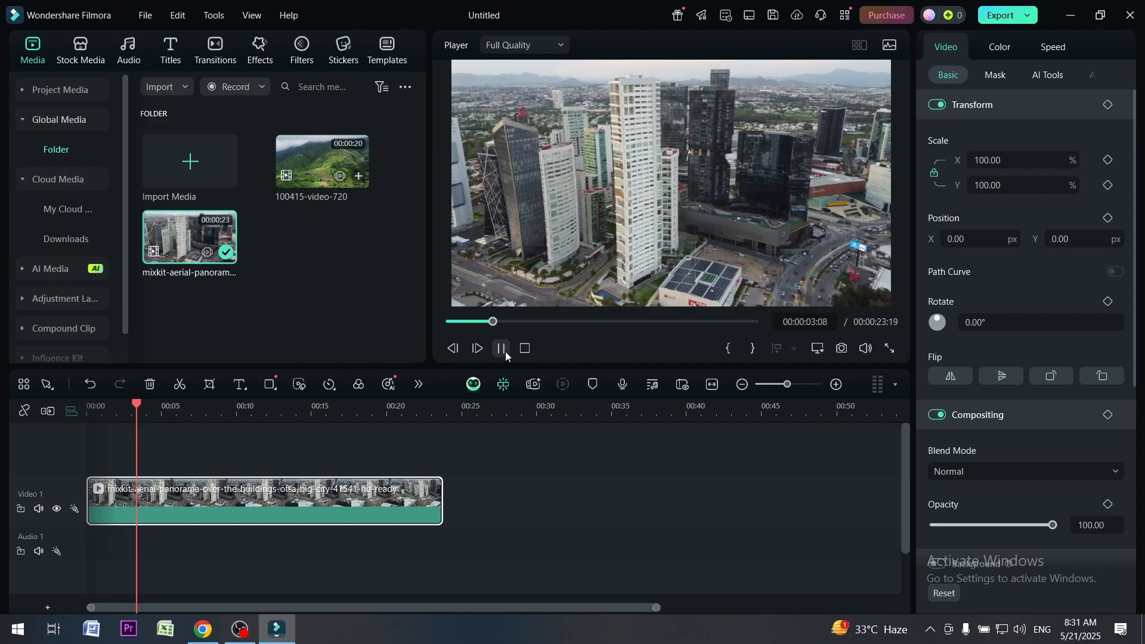
key(ctrl+slash)
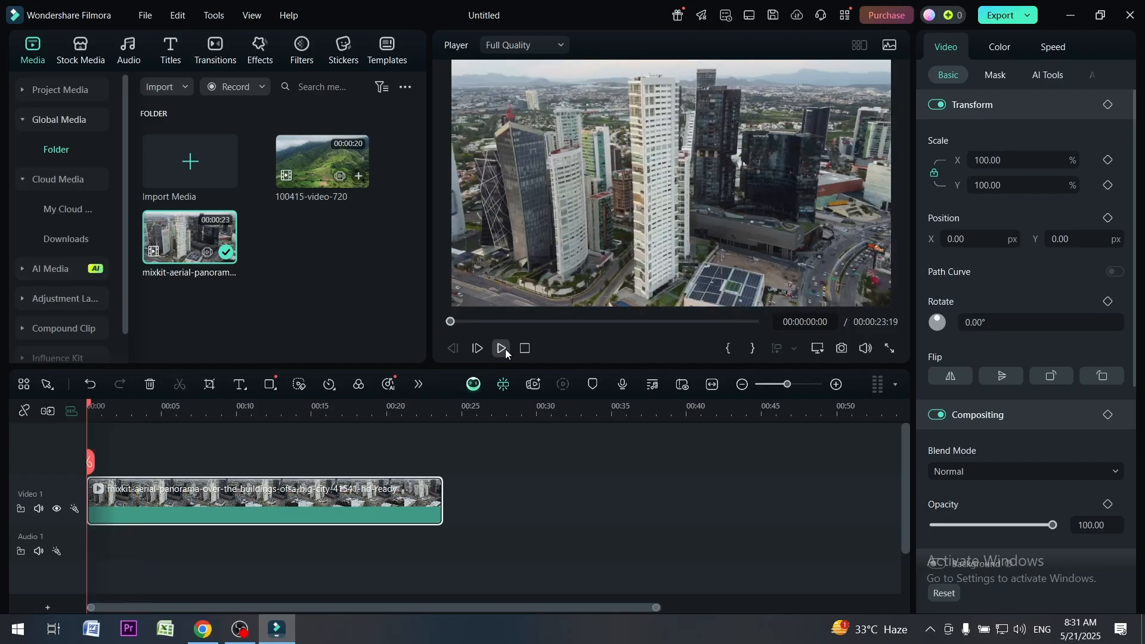
click(505, 352)
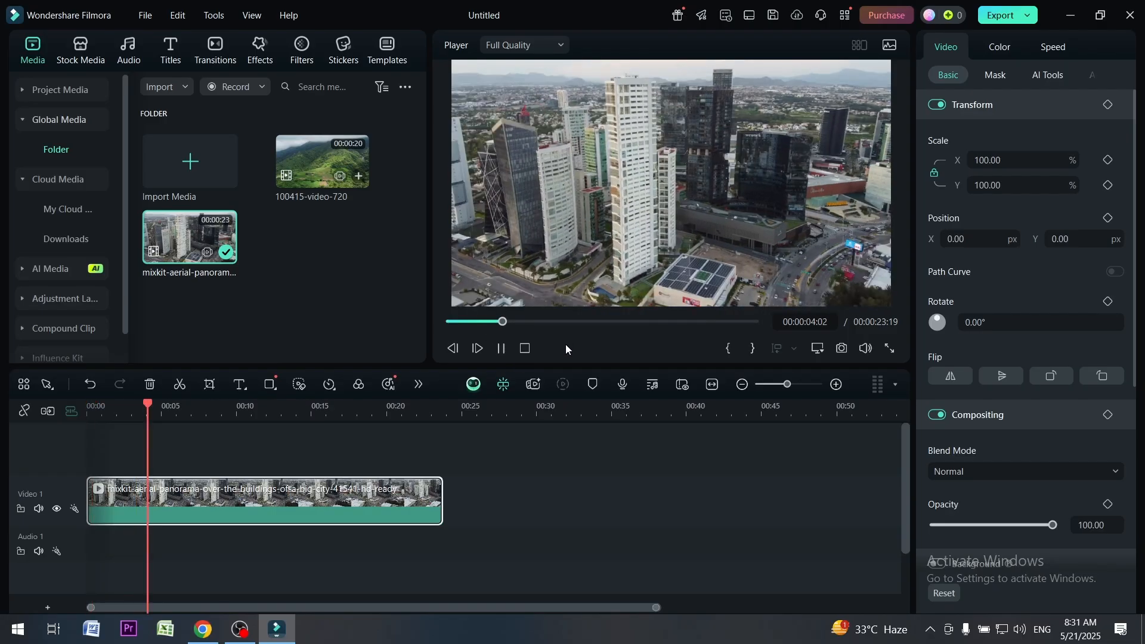
click(524, 348)
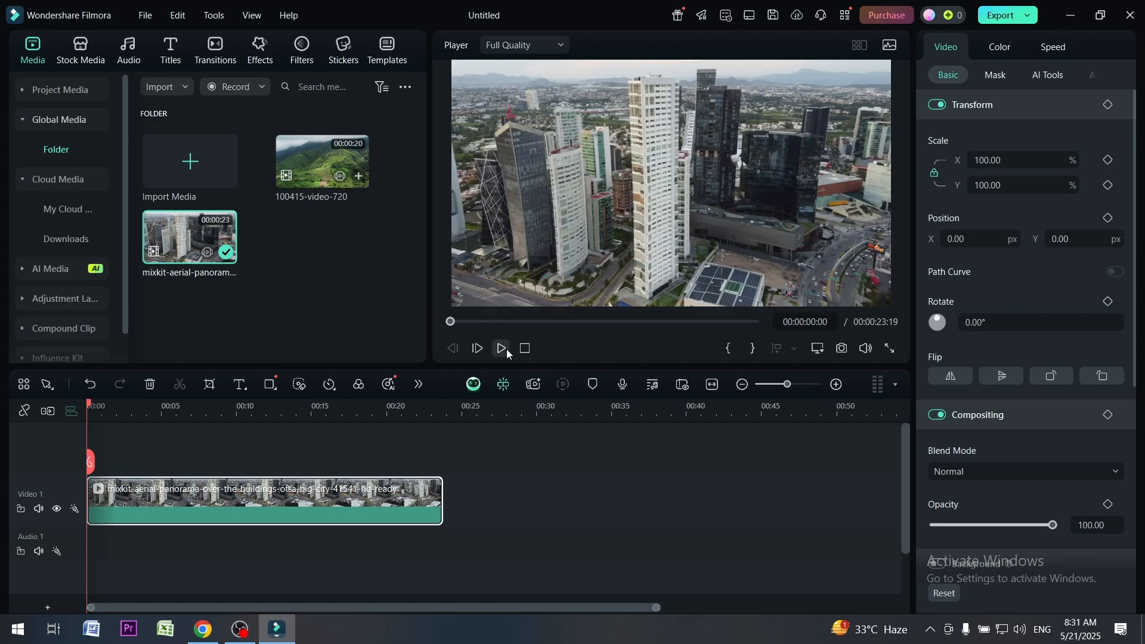
Mark an in point at the start of the timeline and clear the marked range
click(728, 351)
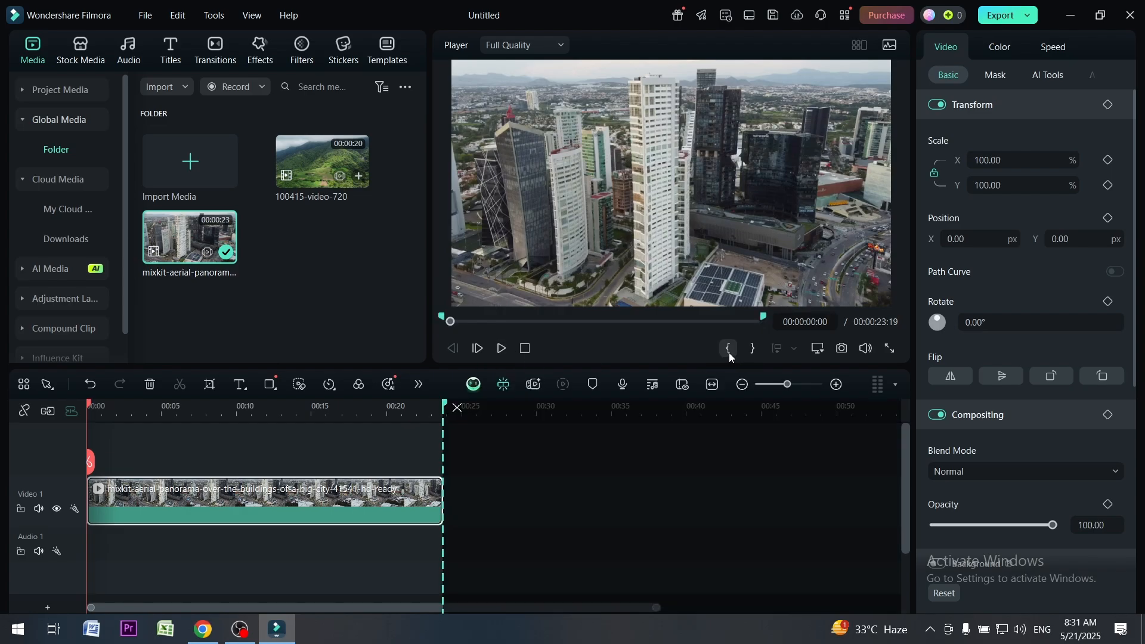
click(457, 408)
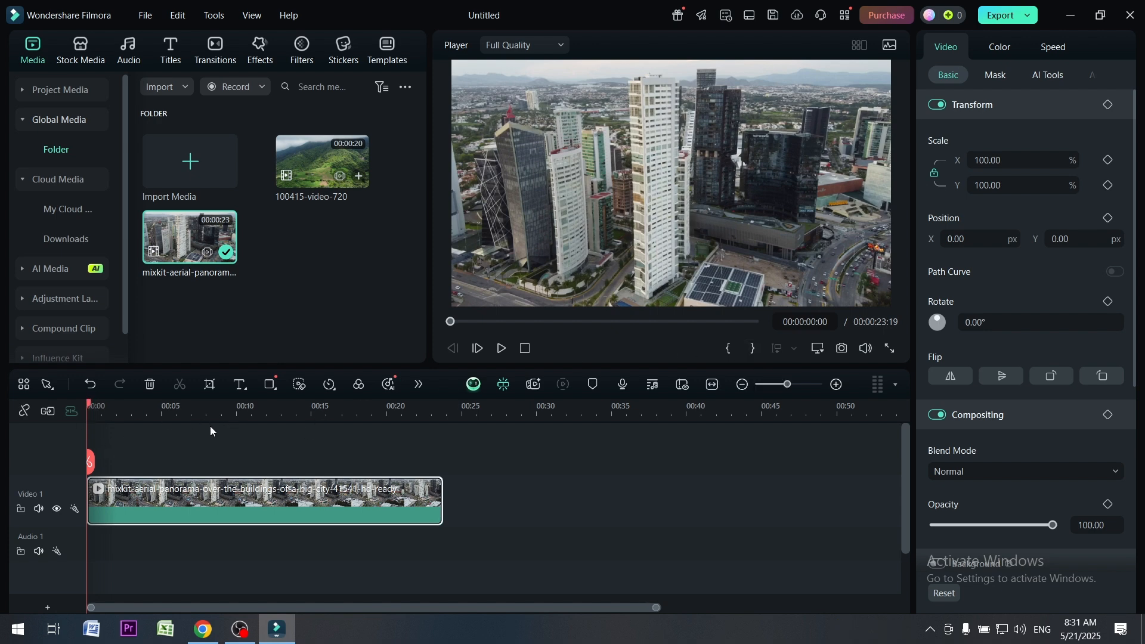
Move the playhead along the aerial clip to 00:00:05:10
drag(88, 407, 125, 416)
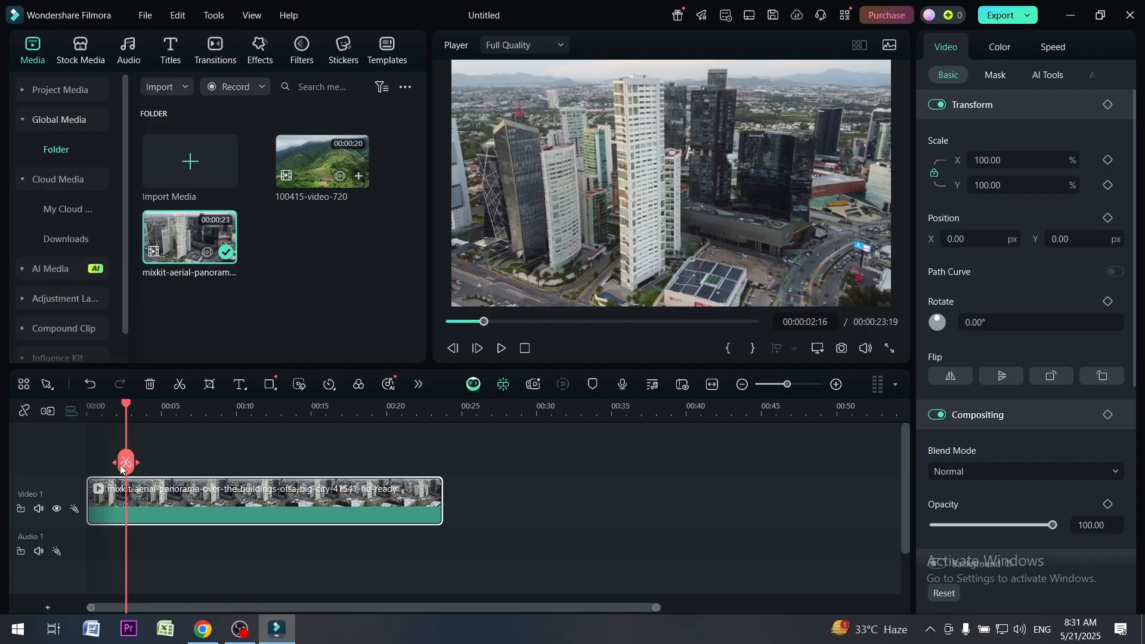
drag(120, 414, 167, 443)
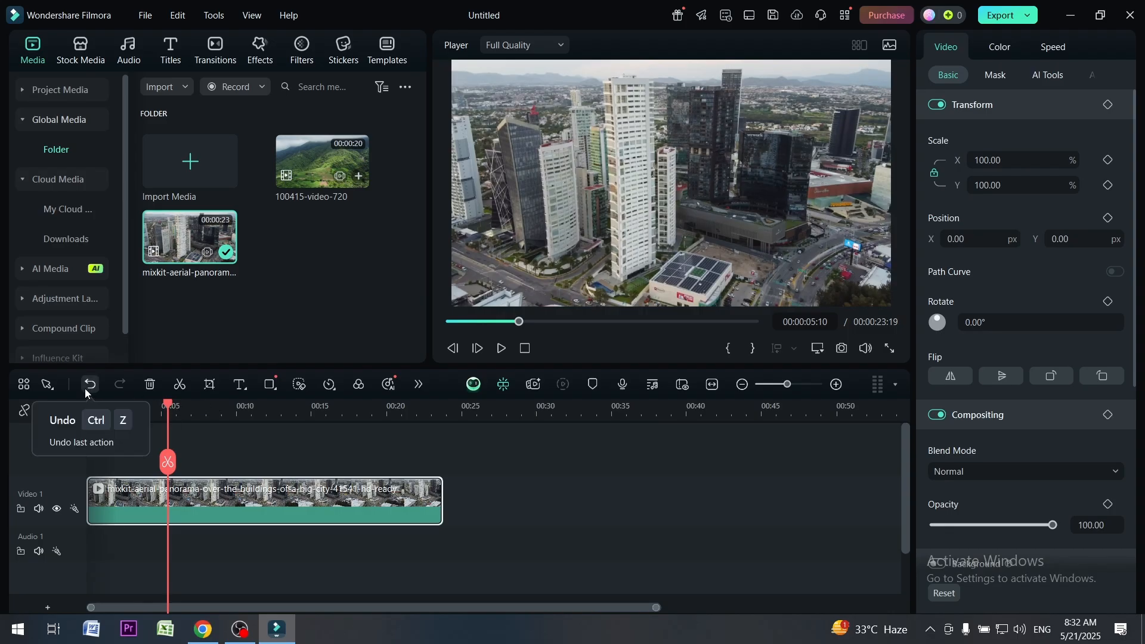
Delete the aerial clip from the timeline and undo the deletion
click(149, 385)
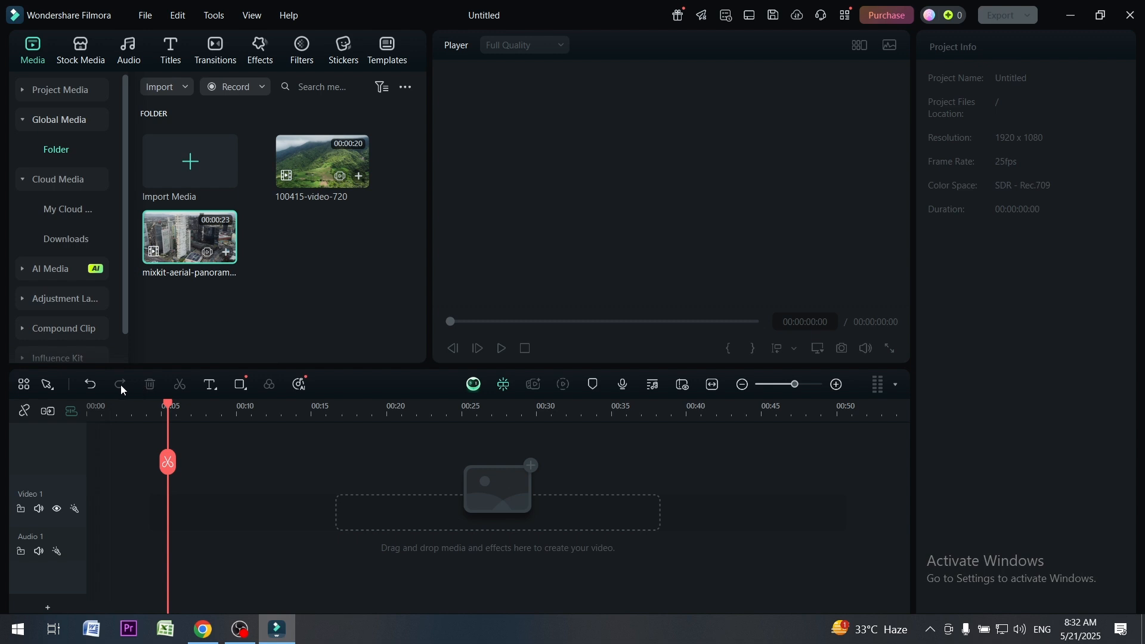
click(92, 386)
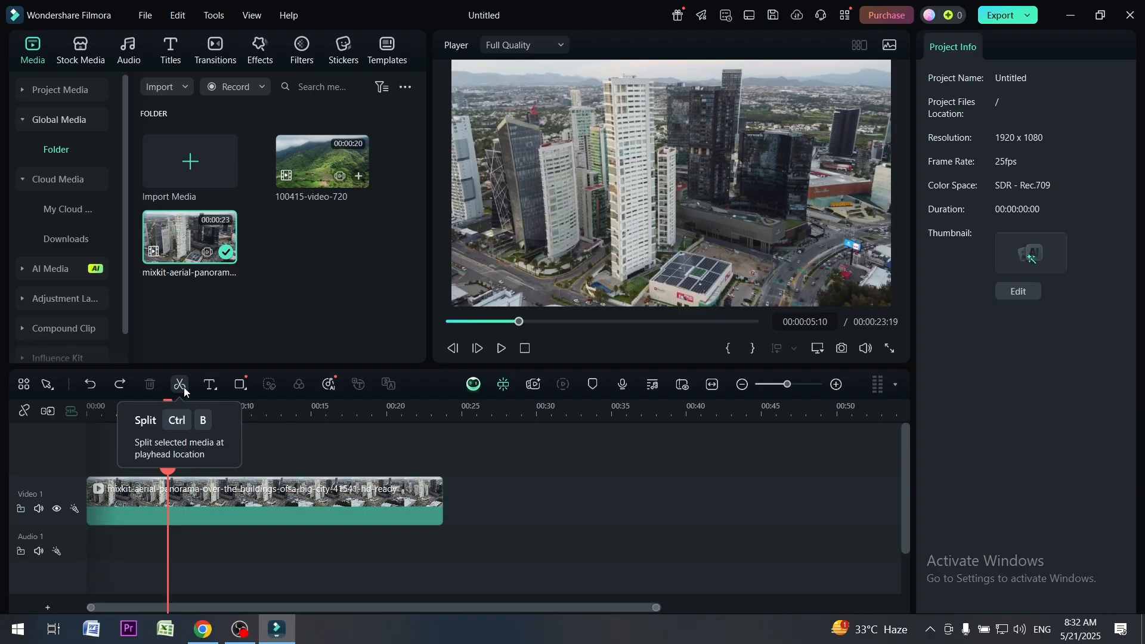
Split the aerial clip on the timeline into four segments at 00:00:05:10, 00:00:11:05 and 00:00:16:15
click(184, 388)
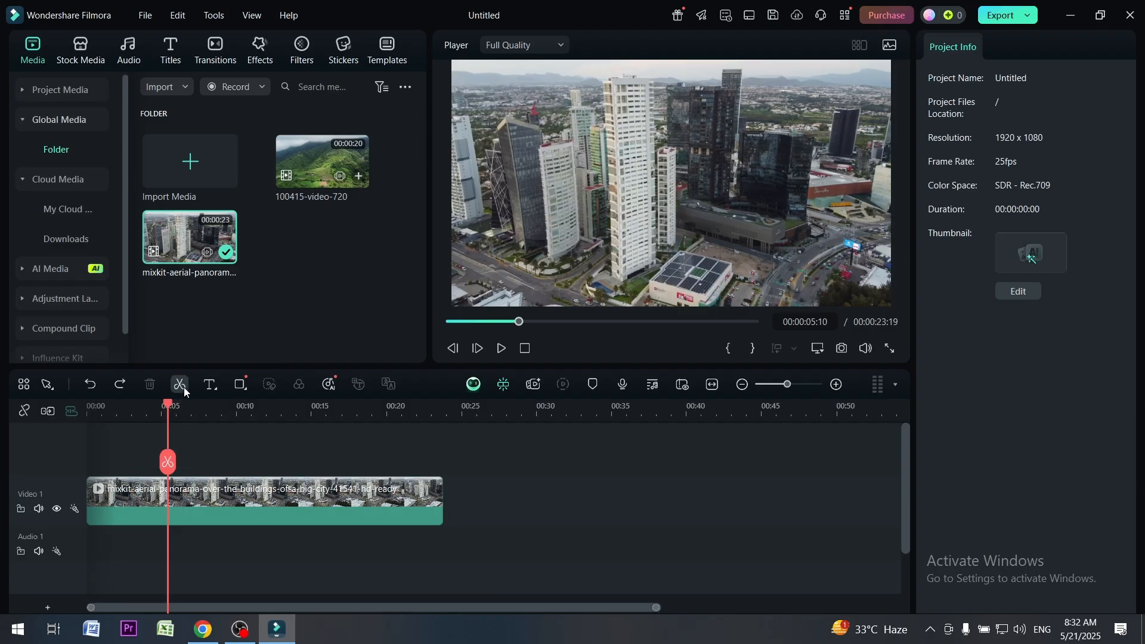
click(183, 387)
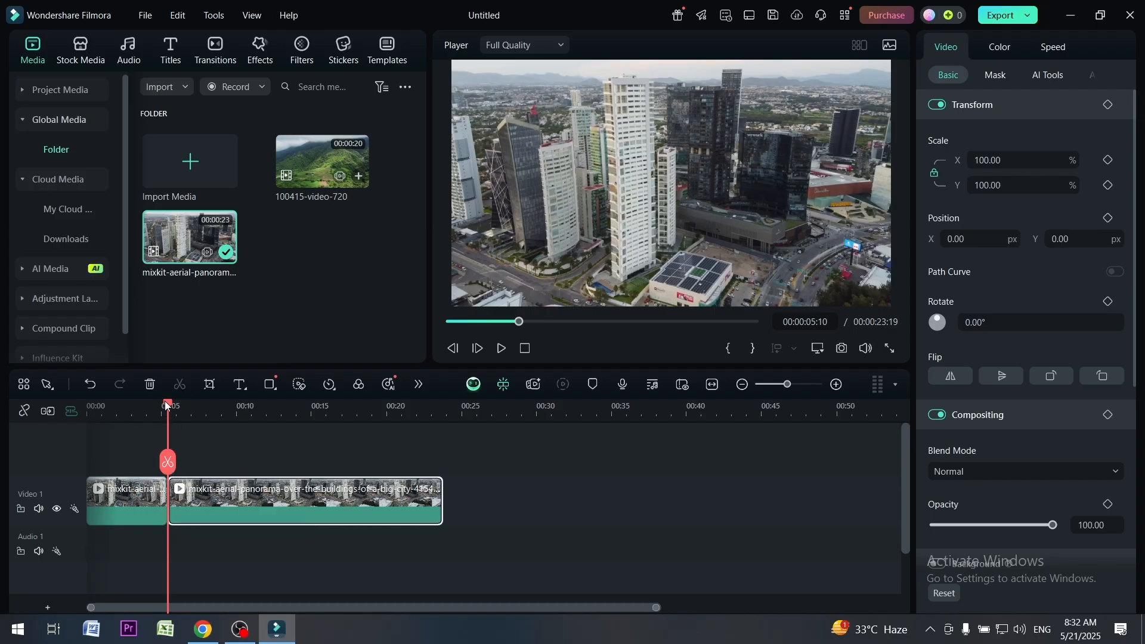
drag(168, 405, 254, 412)
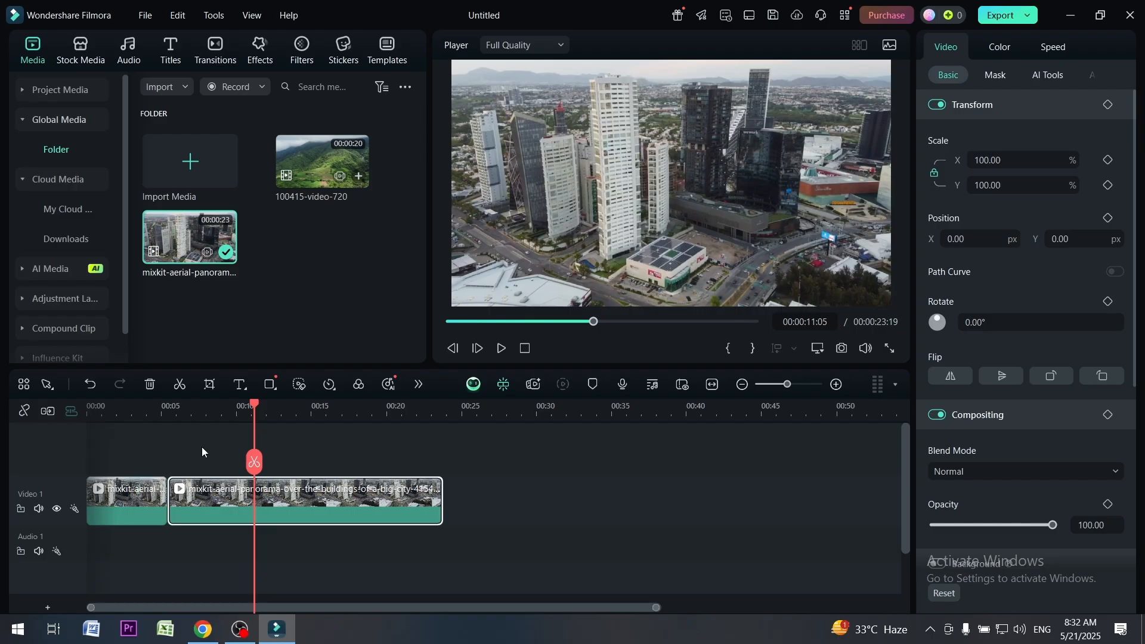
click(178, 384)
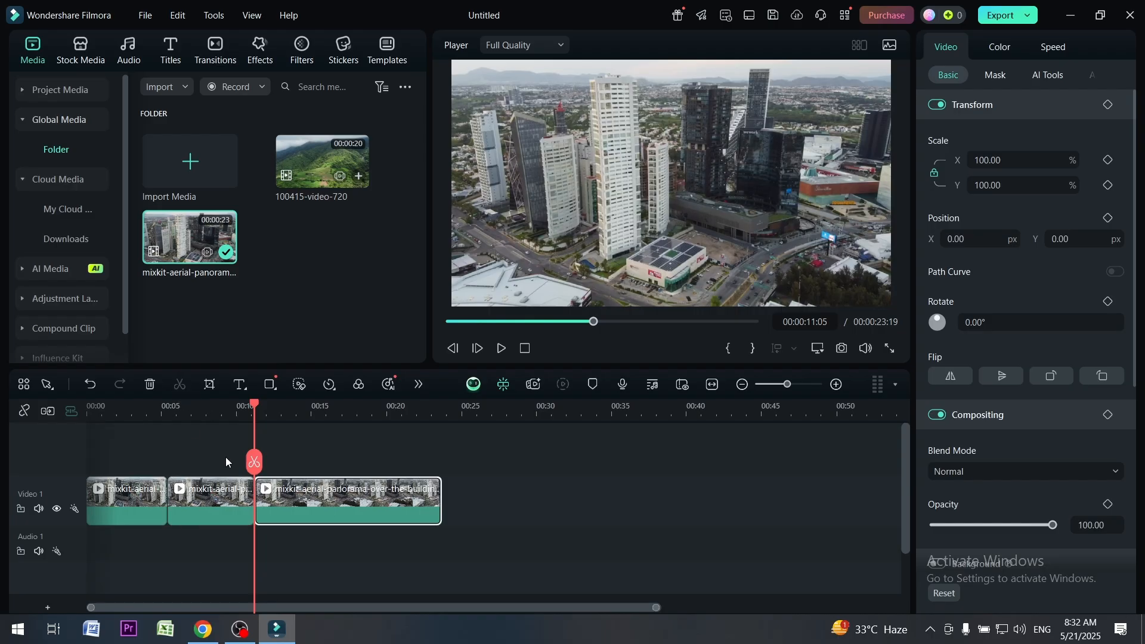
drag(251, 402, 335, 406)
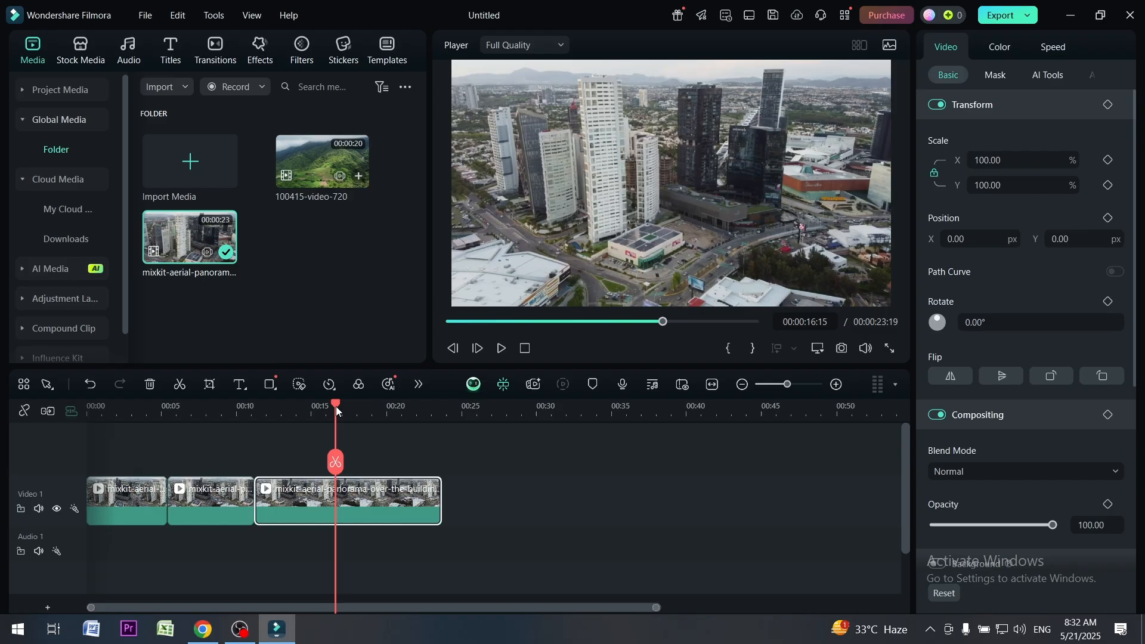
click(180, 385)
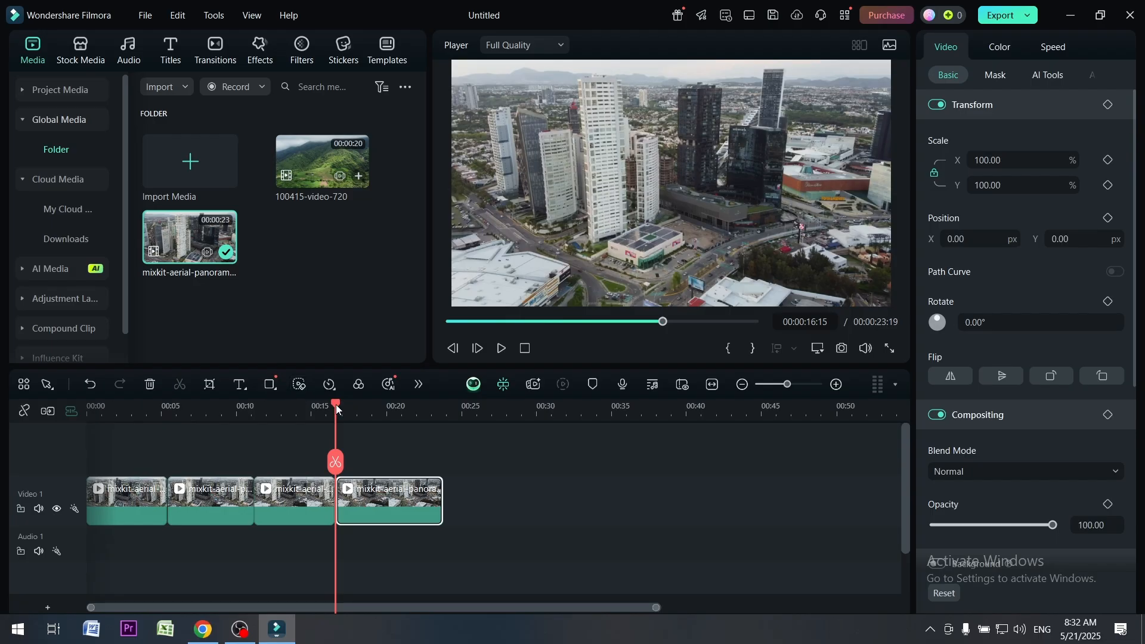
Download the trending Glow Beam Text 03 title and place it on a track above the aerial segments, starting at 00:00:01:23
click(116, 420)
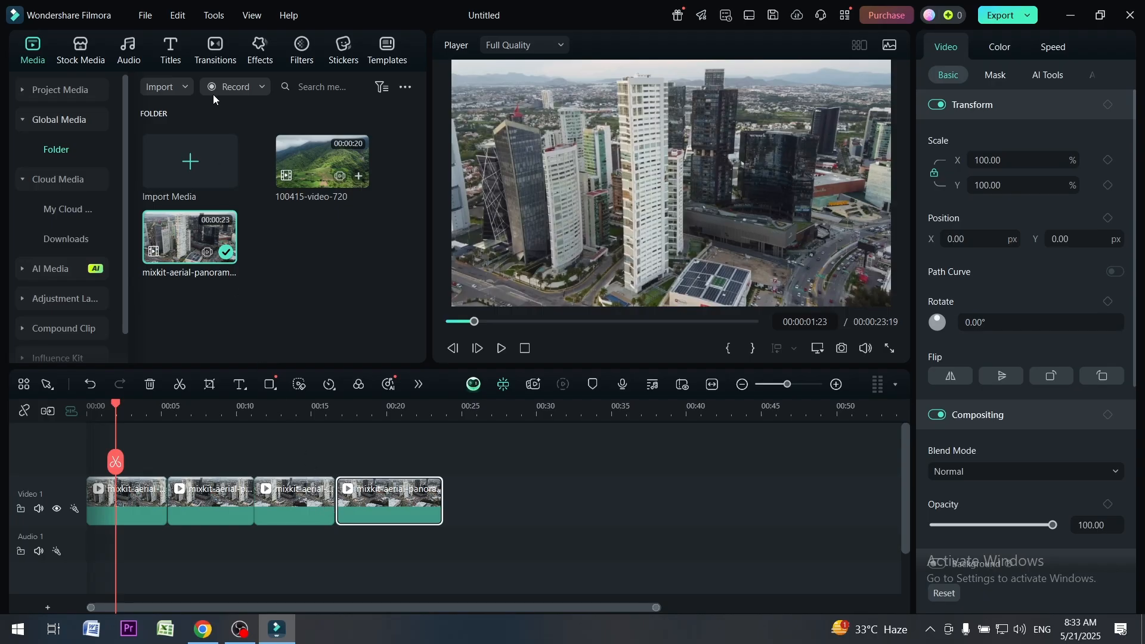
click(83, 59)
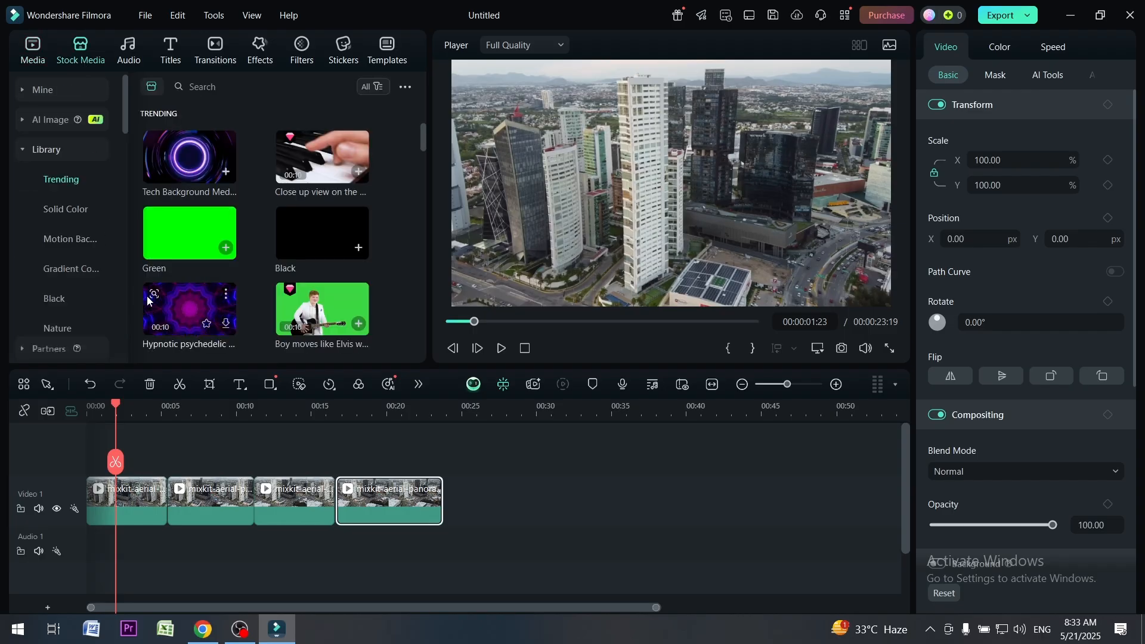
click(128, 52)
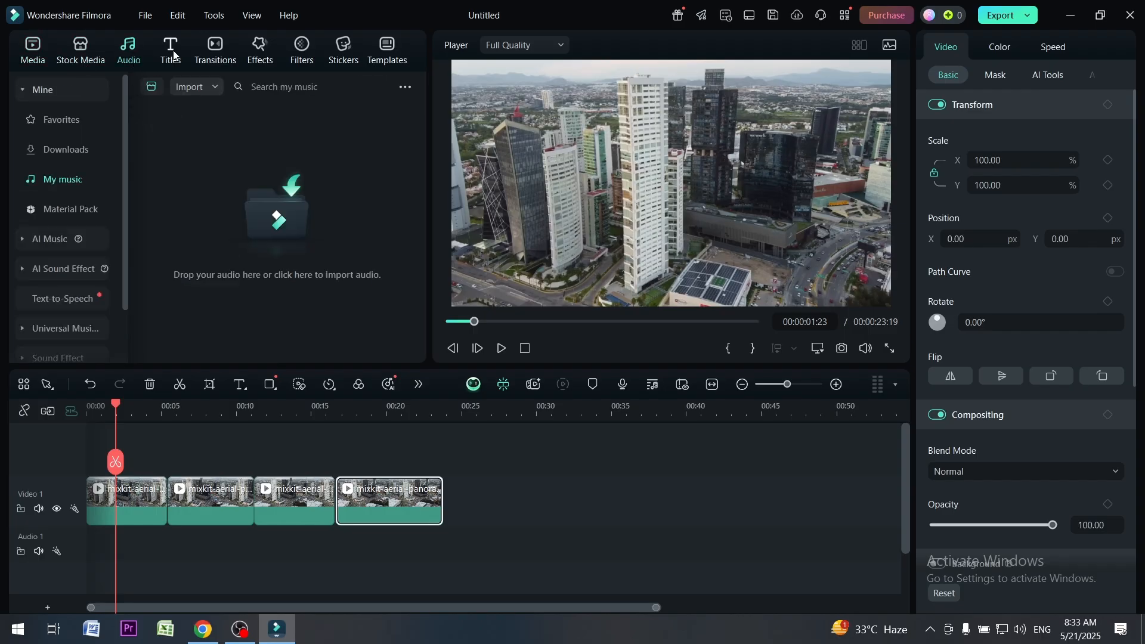
click(173, 55)
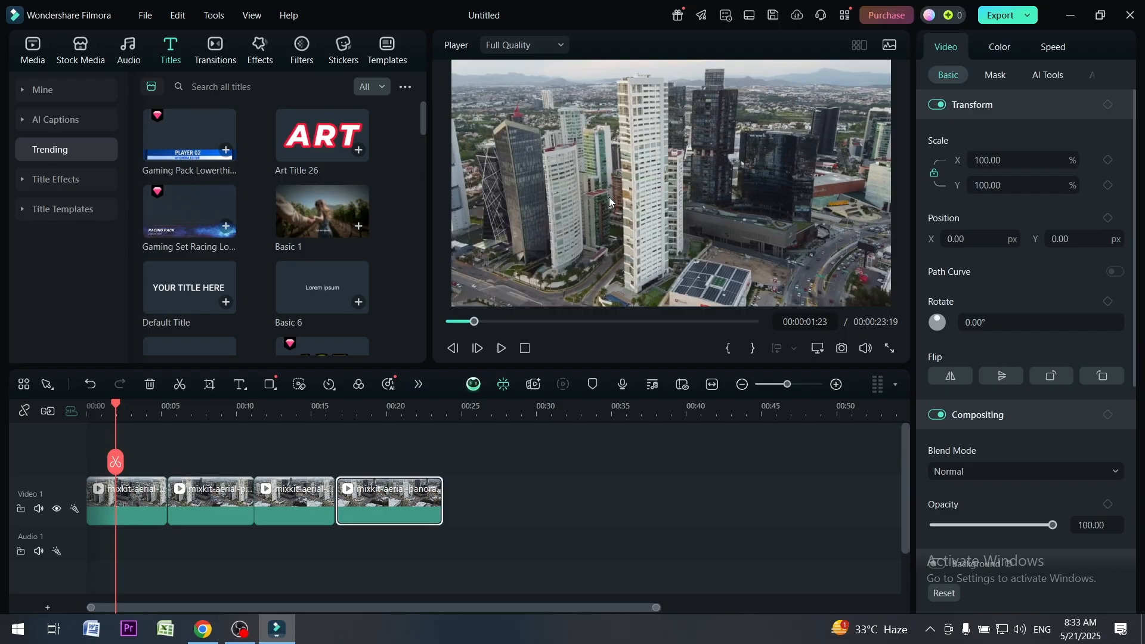
drag(423, 117, 433, 222)
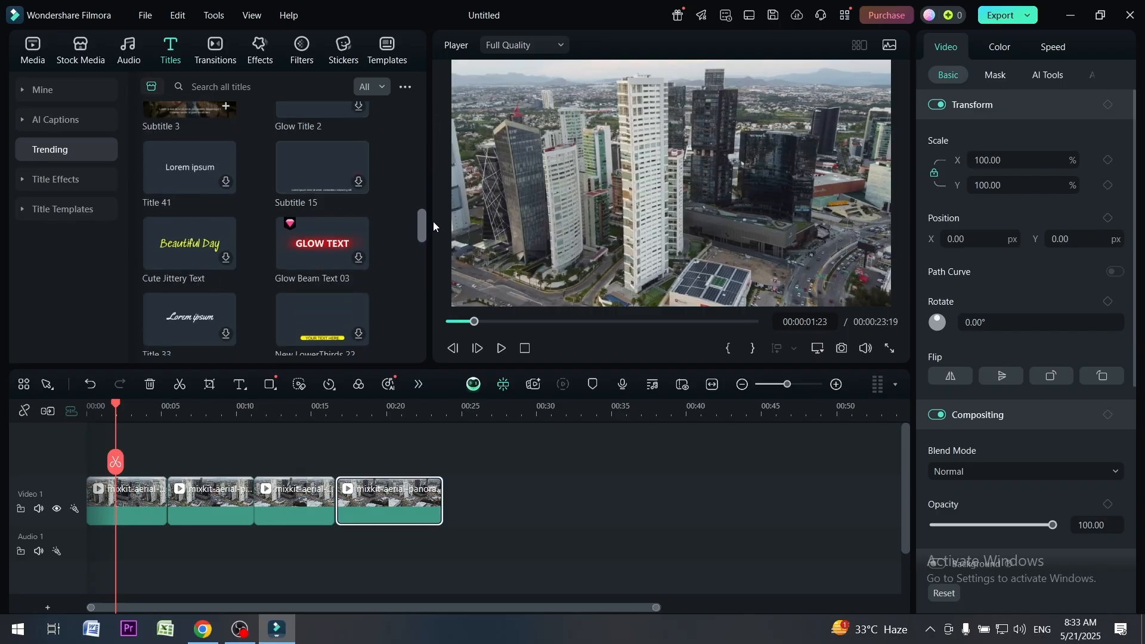
mouse_move(311, 256)
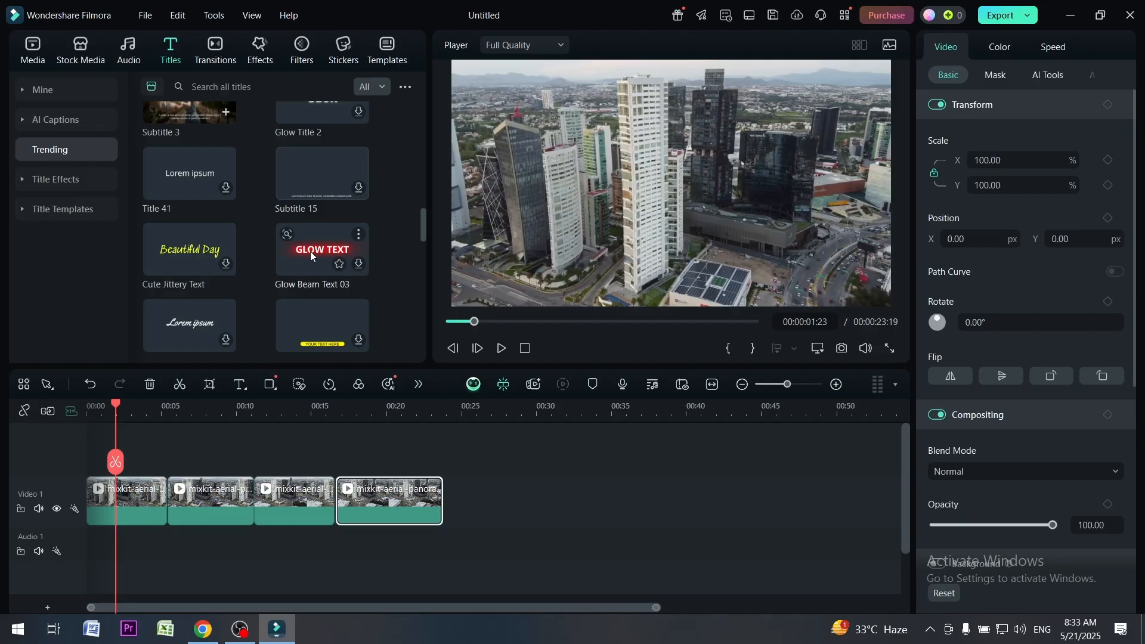
click(357, 265)
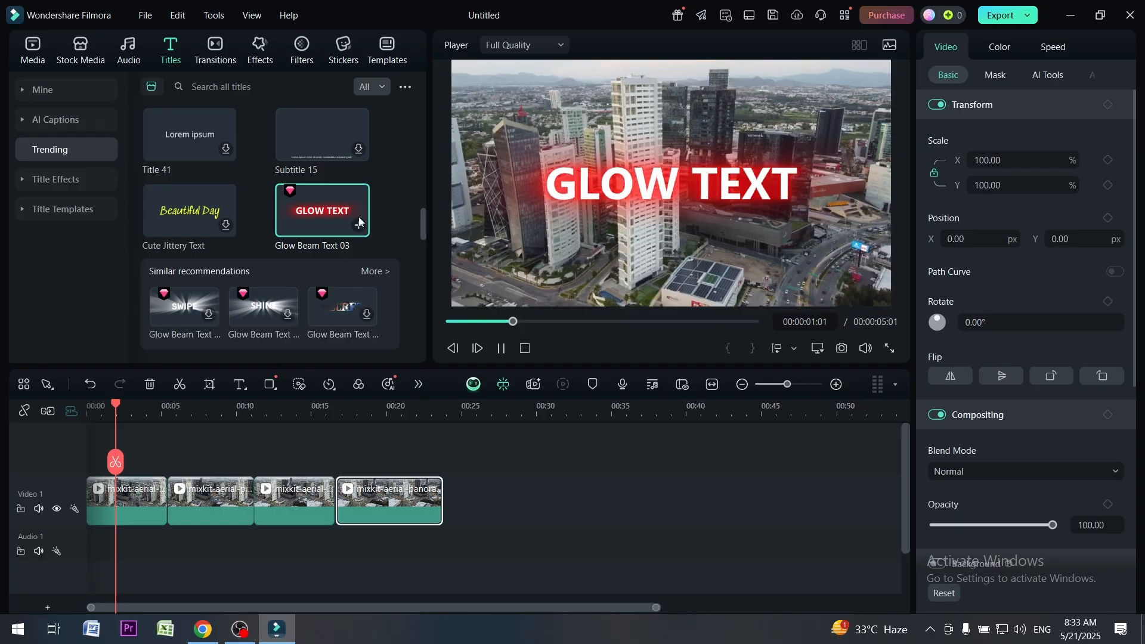
drag(302, 213, 157, 486)
Shift the glow title to start at 00:00:00:02 and preview it over the footage at 00:00:01:06
drag(116, 405, 88, 404)
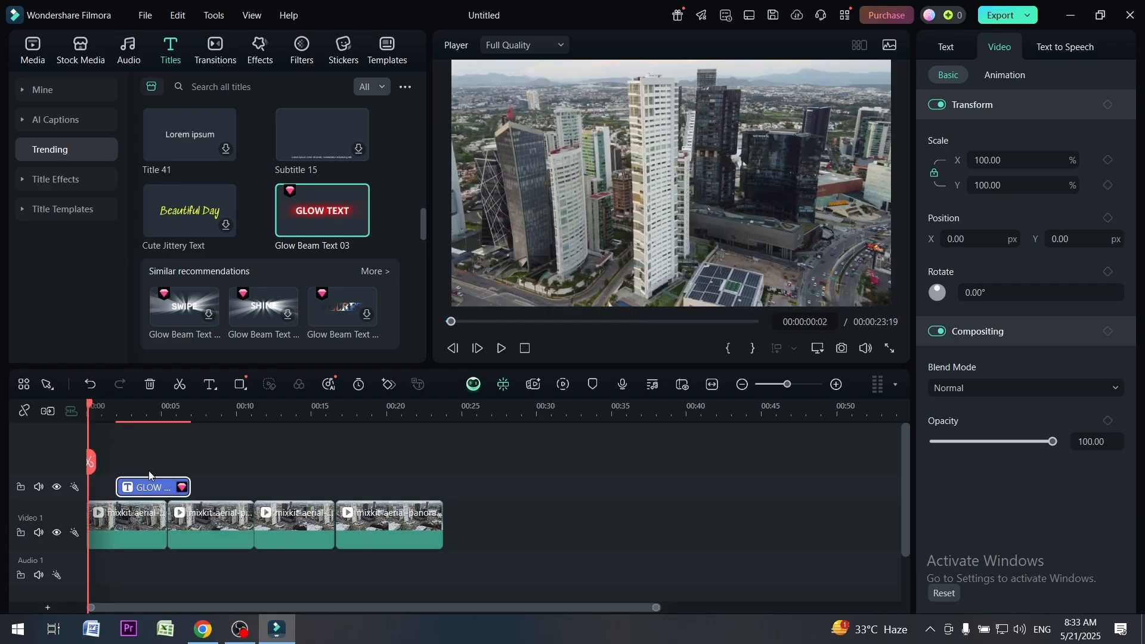
drag(148, 490, 120, 490)
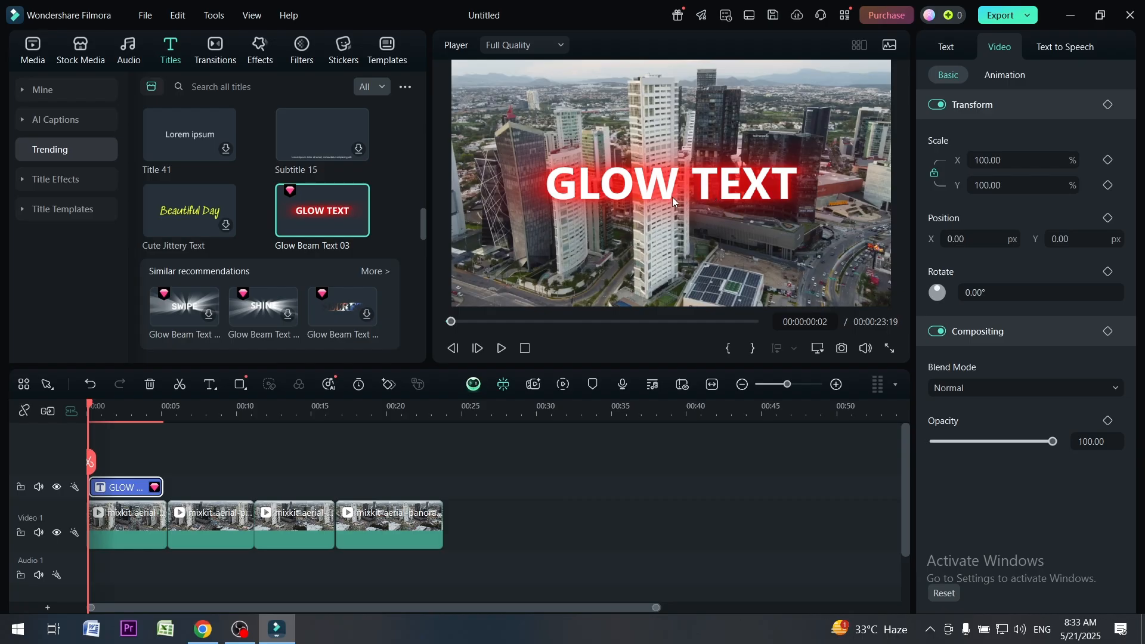
click(95, 407)
click(105, 406)
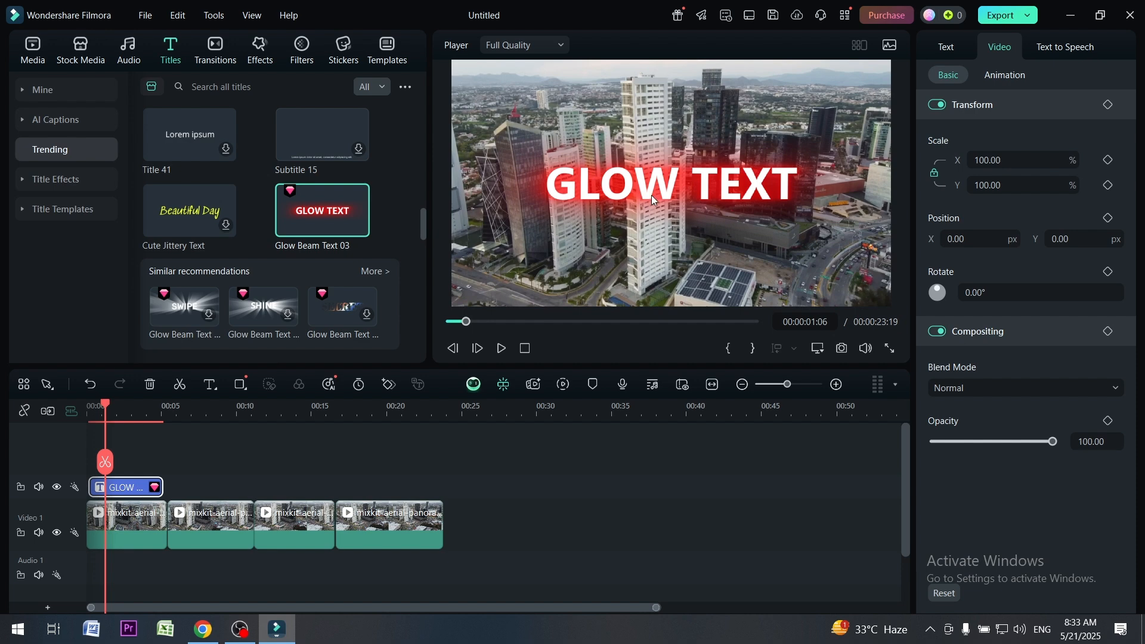
Replace the glow title's GLOW TEXT wording with the person's full name in capital letters
click(133, 521)
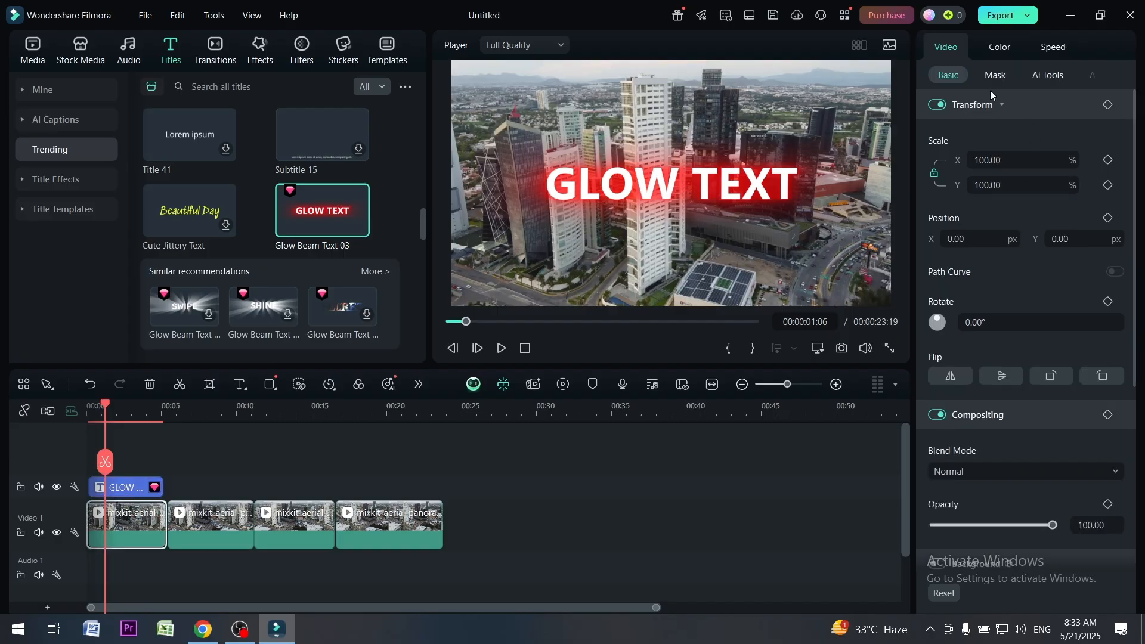
click(127, 492)
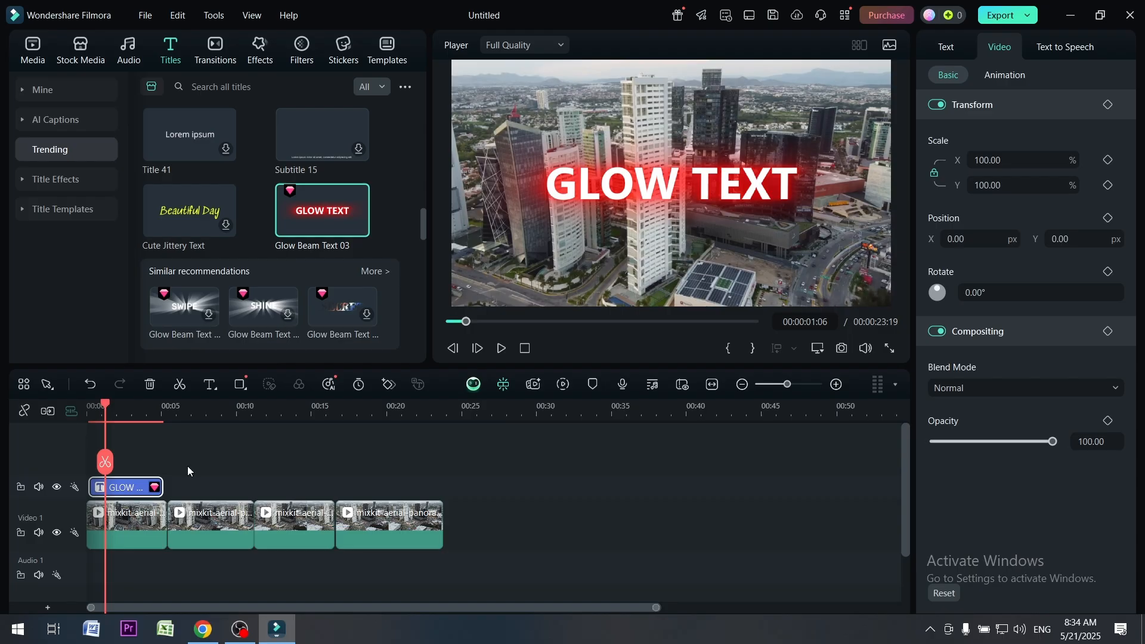
click(944, 49)
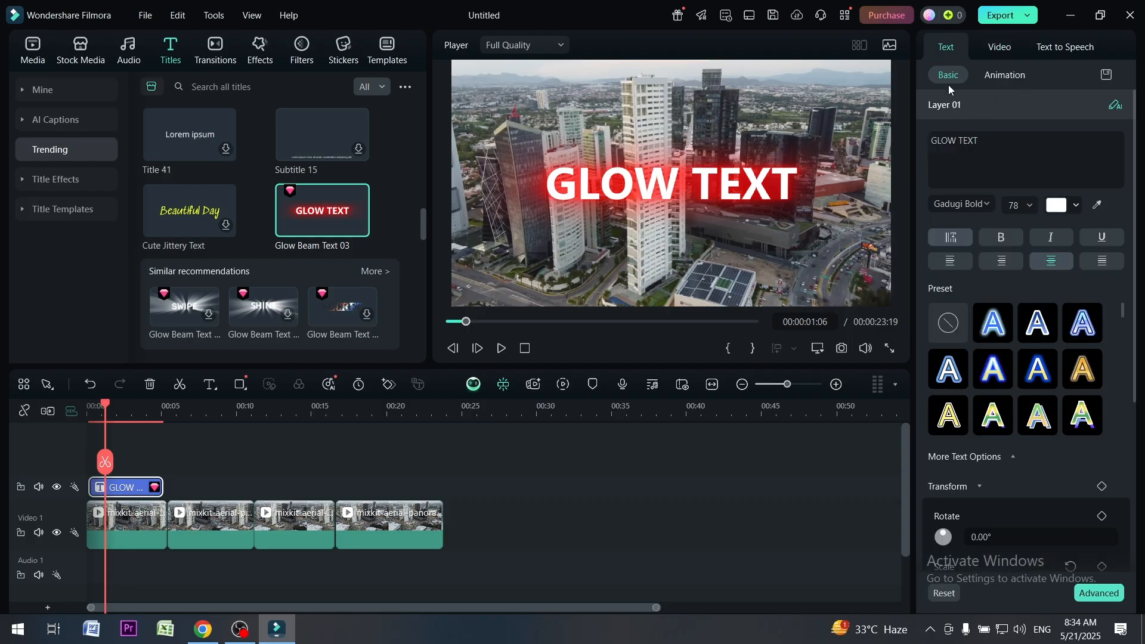
drag(990, 141, 931, 138)
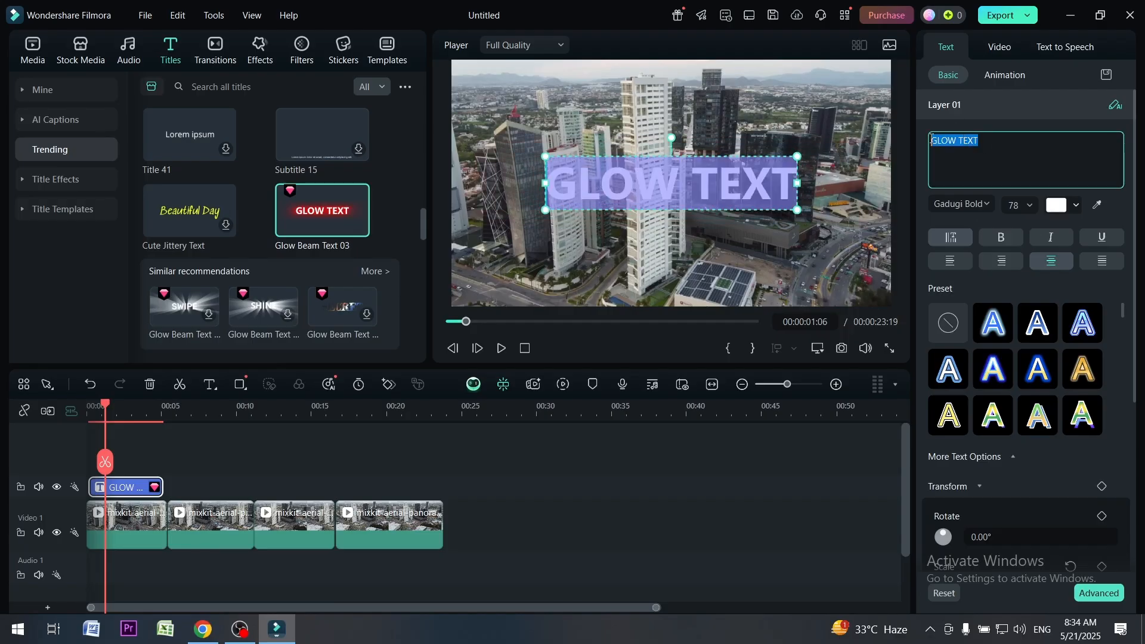
text(shakee)
key(BackSpace)
key(BackSpace)
key(BackSpace)
key(BackSpace)
key(BackSpace)
key(BackSpace)
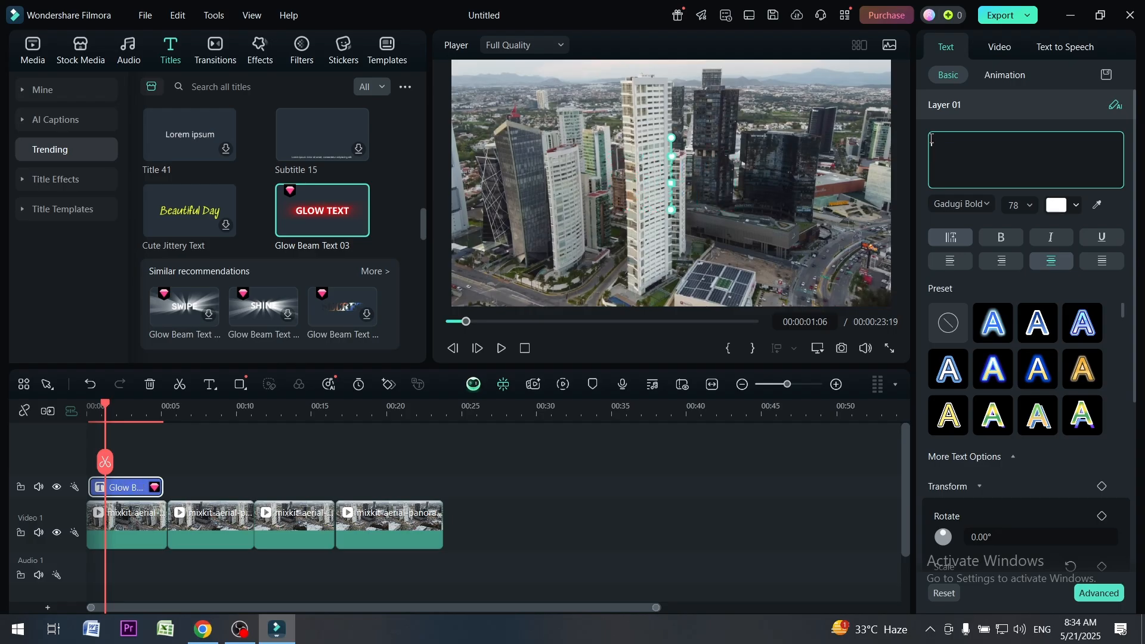
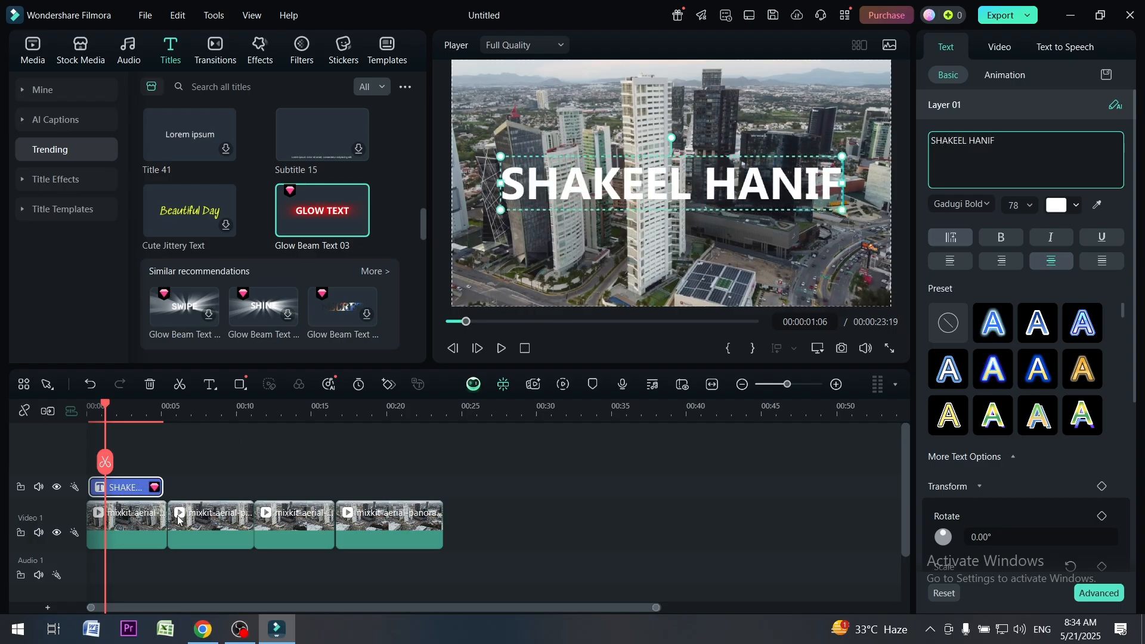
click(210, 488)
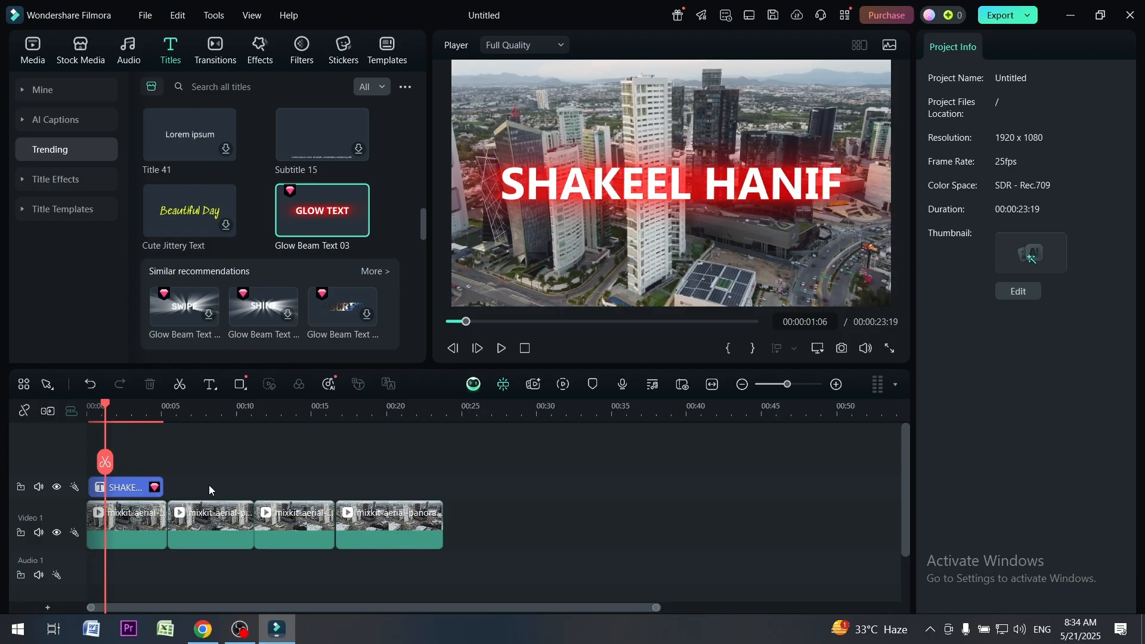
Move the name title to the lower-left corner of the video frame and shrink its text to font size 30
click(128, 488)
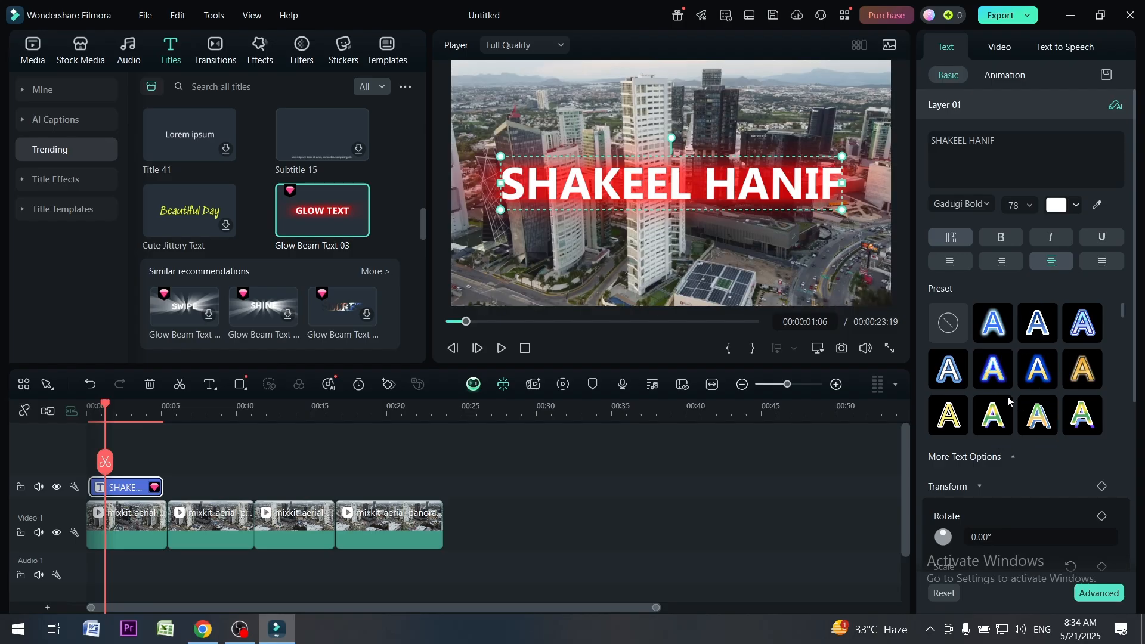
drag(654, 195, 587, 275)
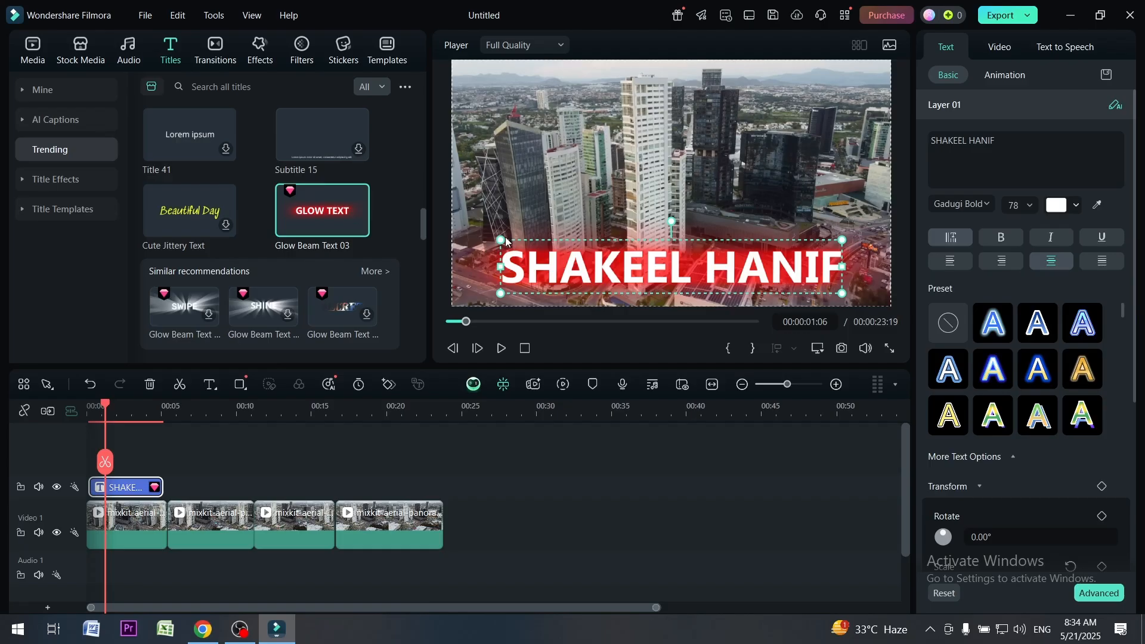
drag(500, 238, 602, 273)
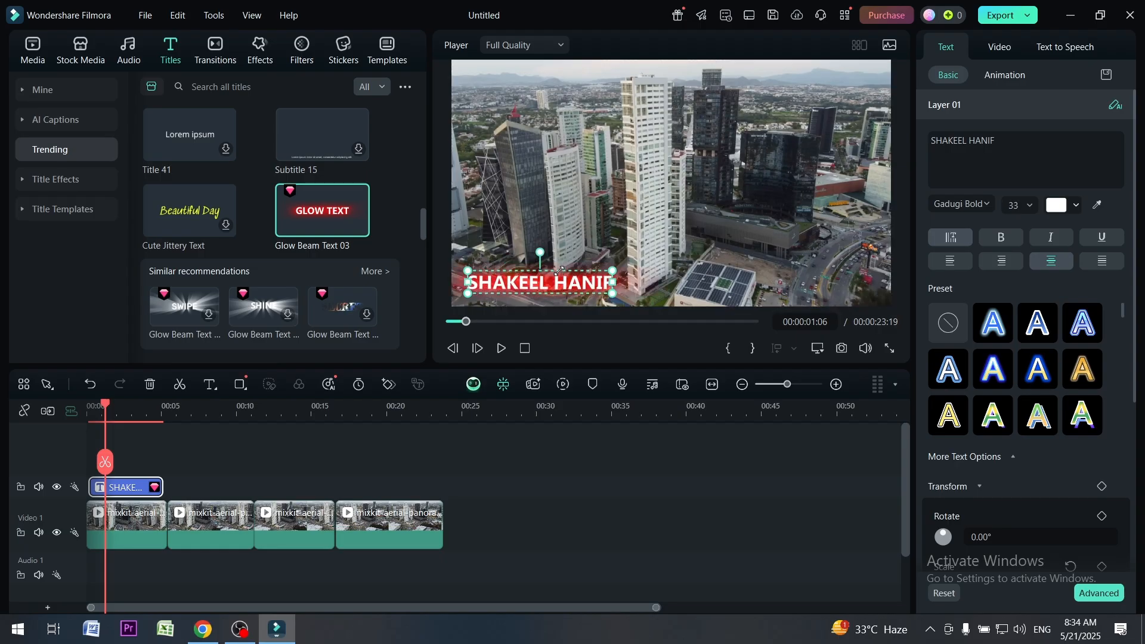
click(1032, 209)
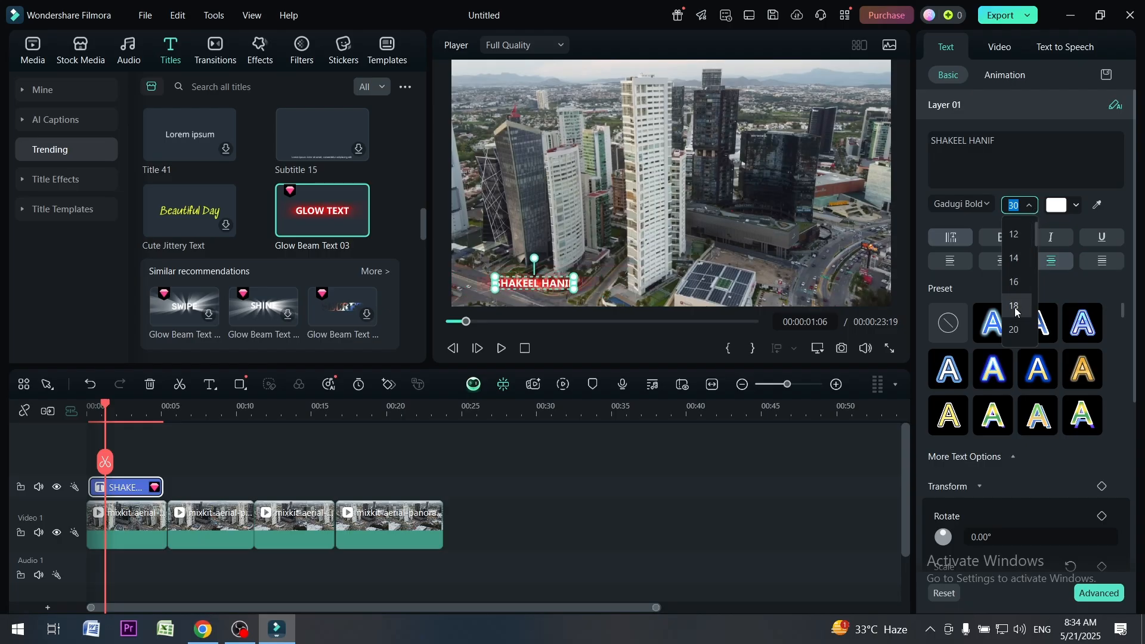
scroll(1016, 324, down, 3)
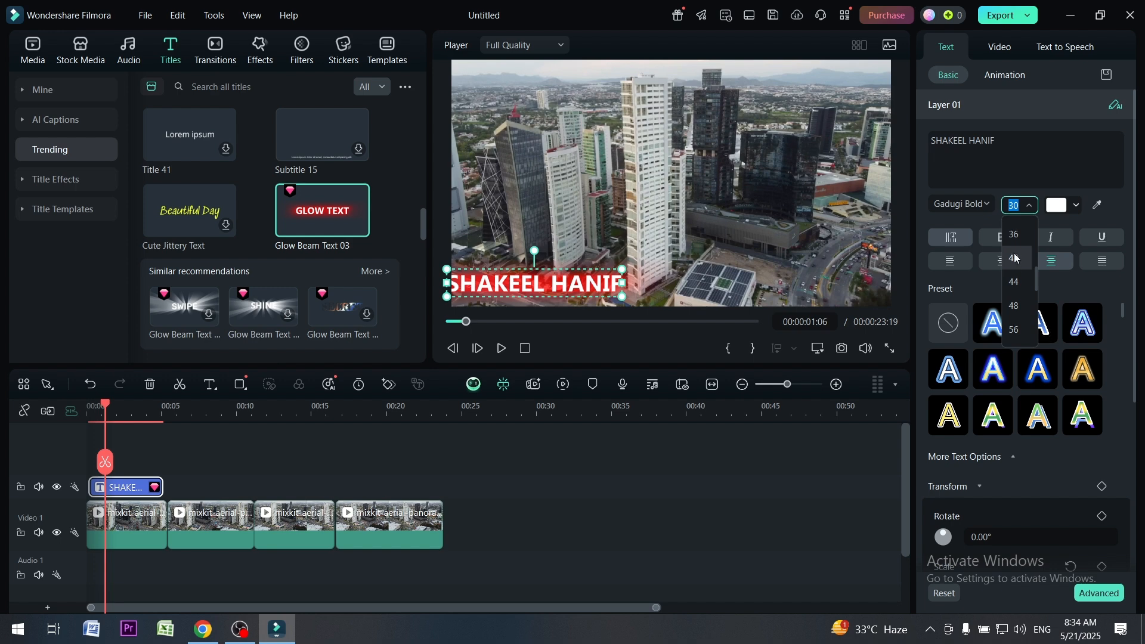
click(1030, 206)
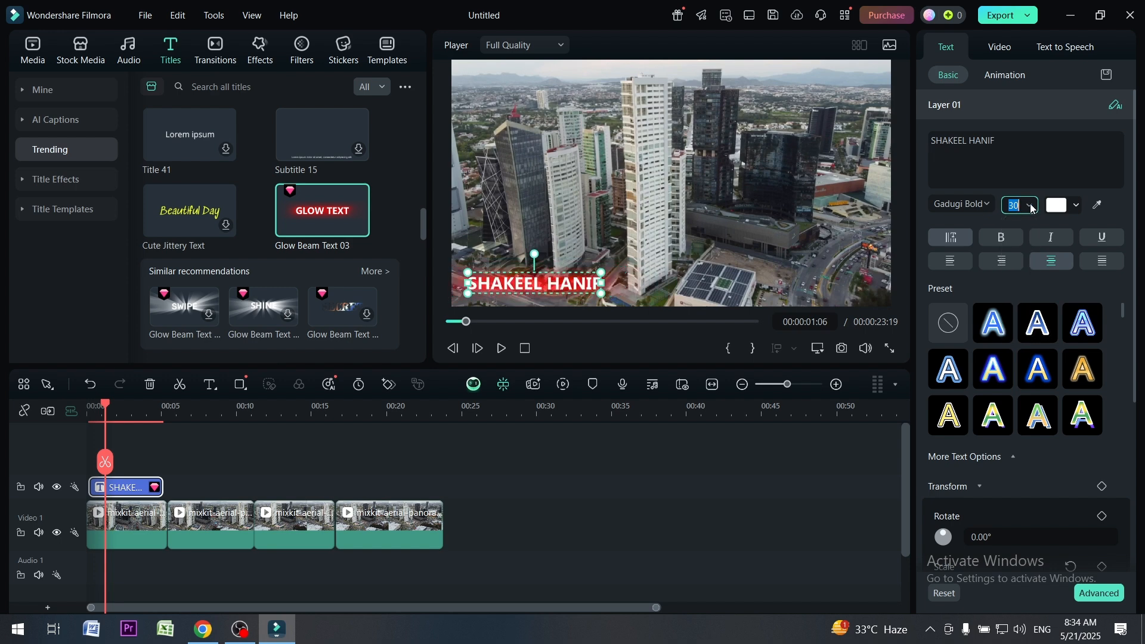
Try green and pale mint text colours on the name title, and return it to white
click(1057, 205)
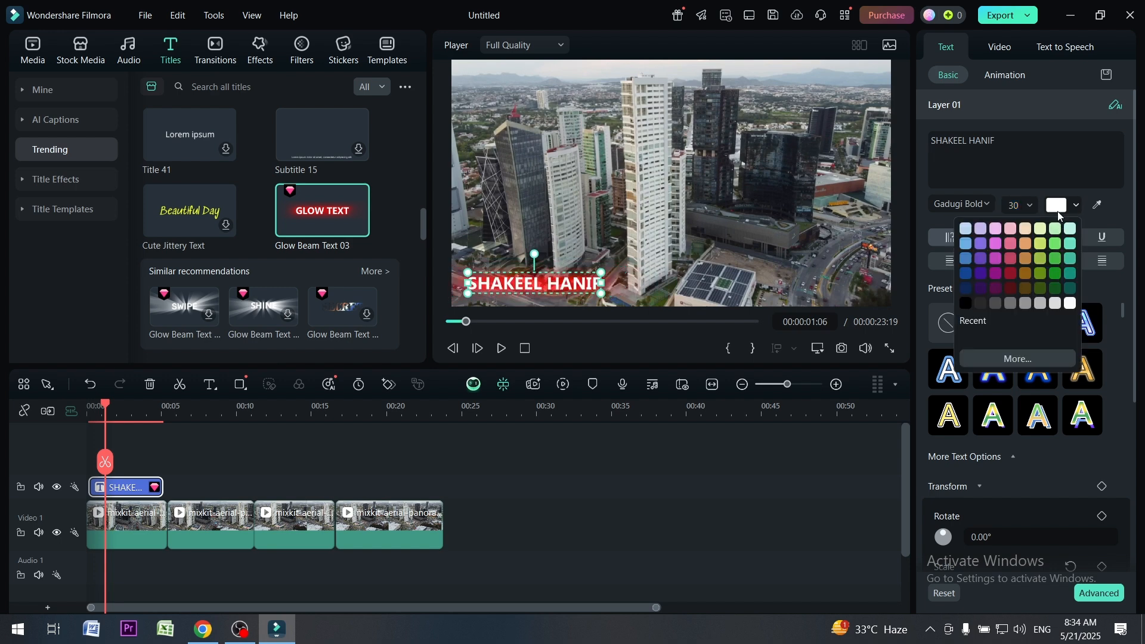
click(1055, 258)
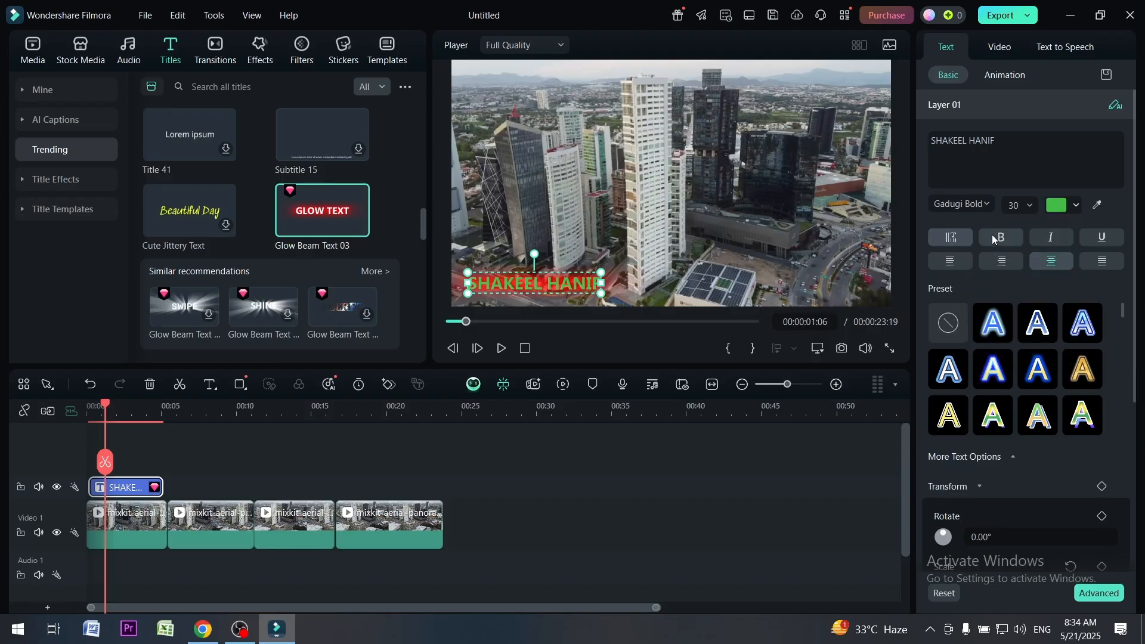
click(1056, 209)
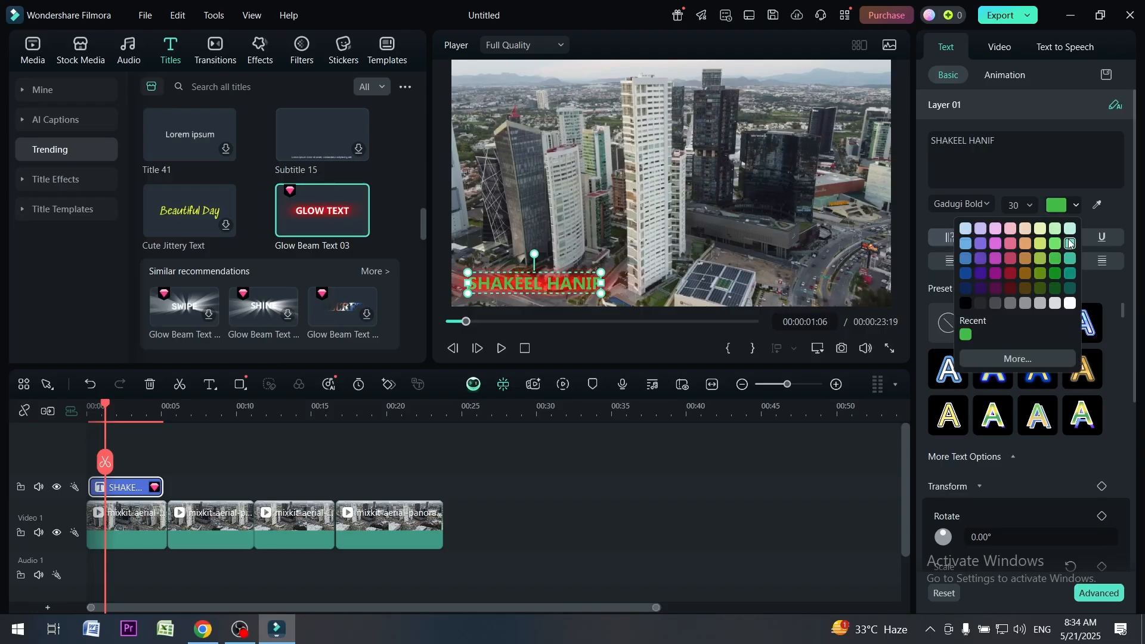
click(1070, 234)
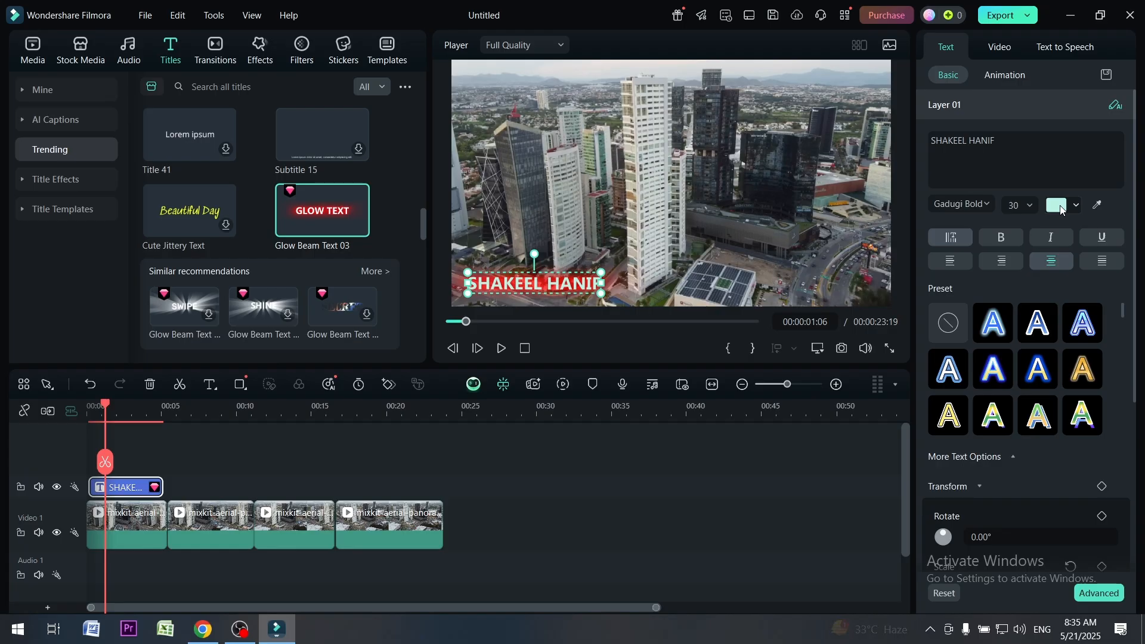
click(1058, 209)
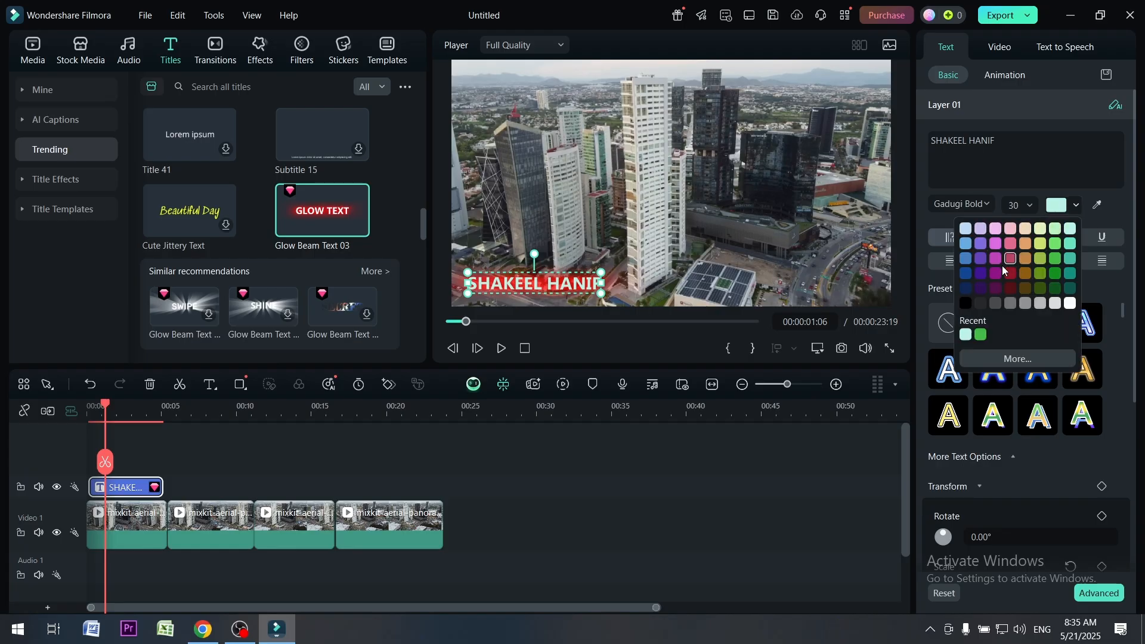
click(1070, 303)
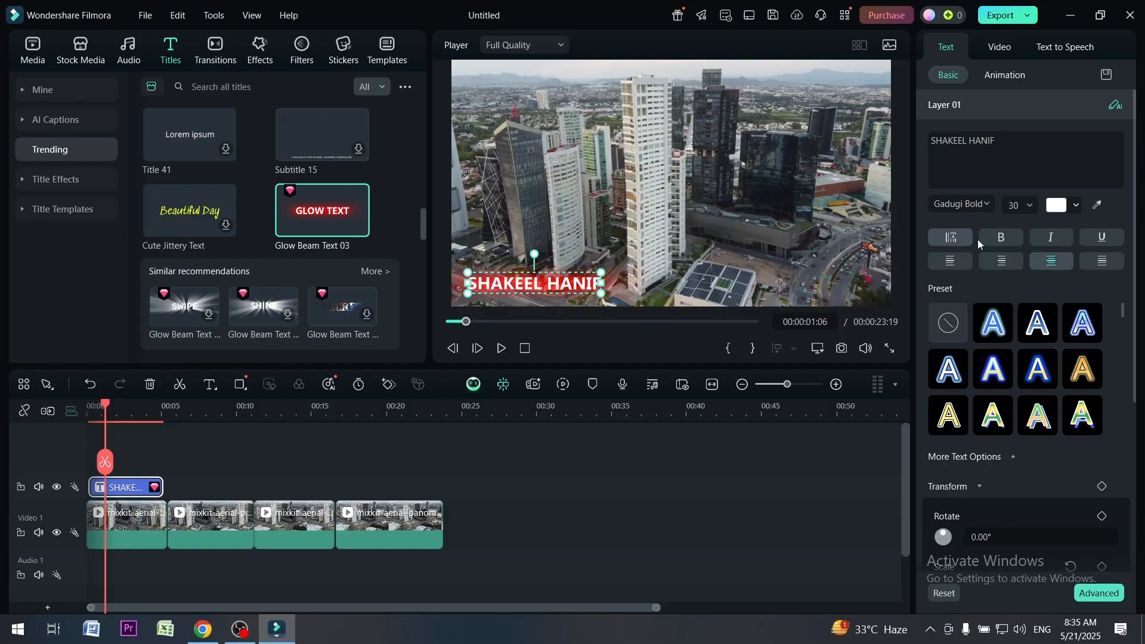
Make the name title bold, and try italic and underline on it before switching both off
click(994, 239)
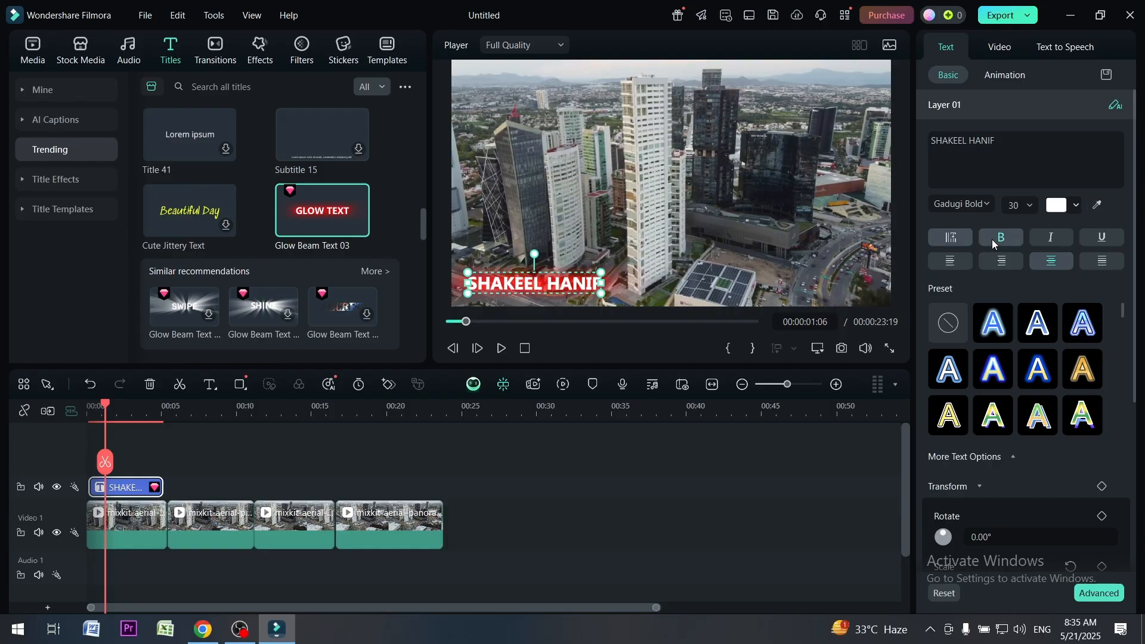
click(1049, 240)
click(1048, 239)
click(1097, 239)
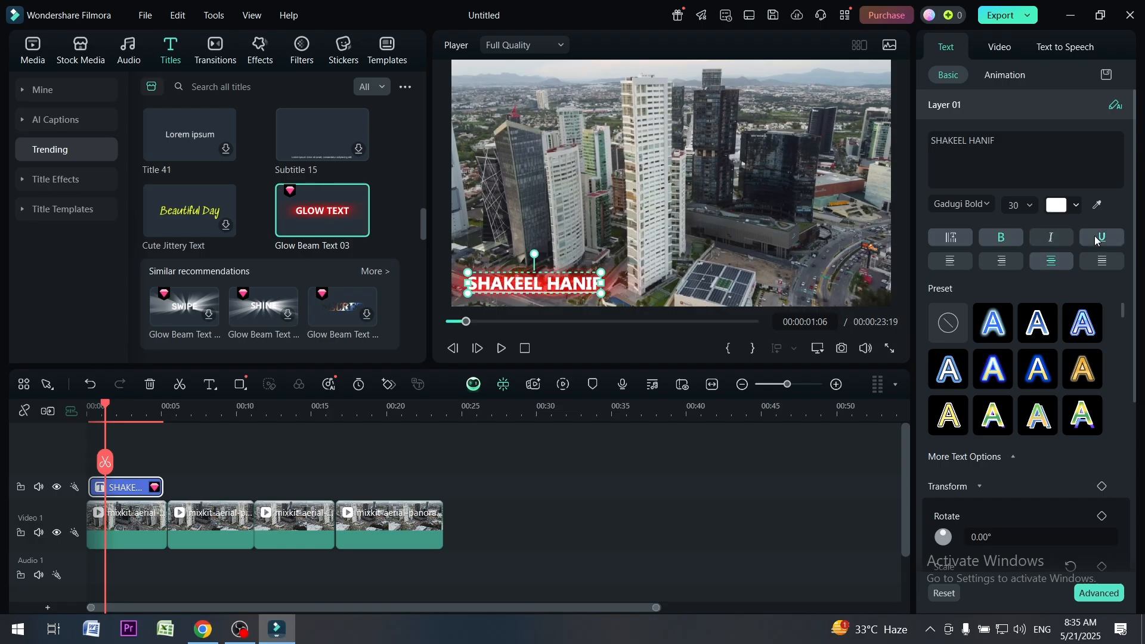
click(1096, 238)
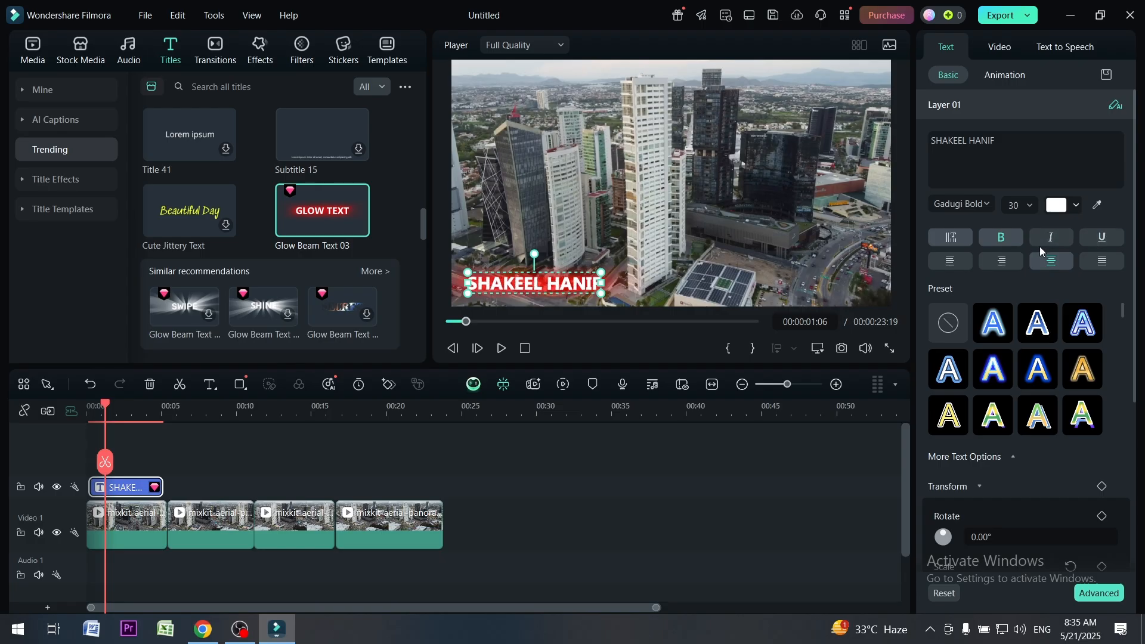
Try vertical orientation on the name title, return it to horizontal, and set its alignment to justified
click(952, 238)
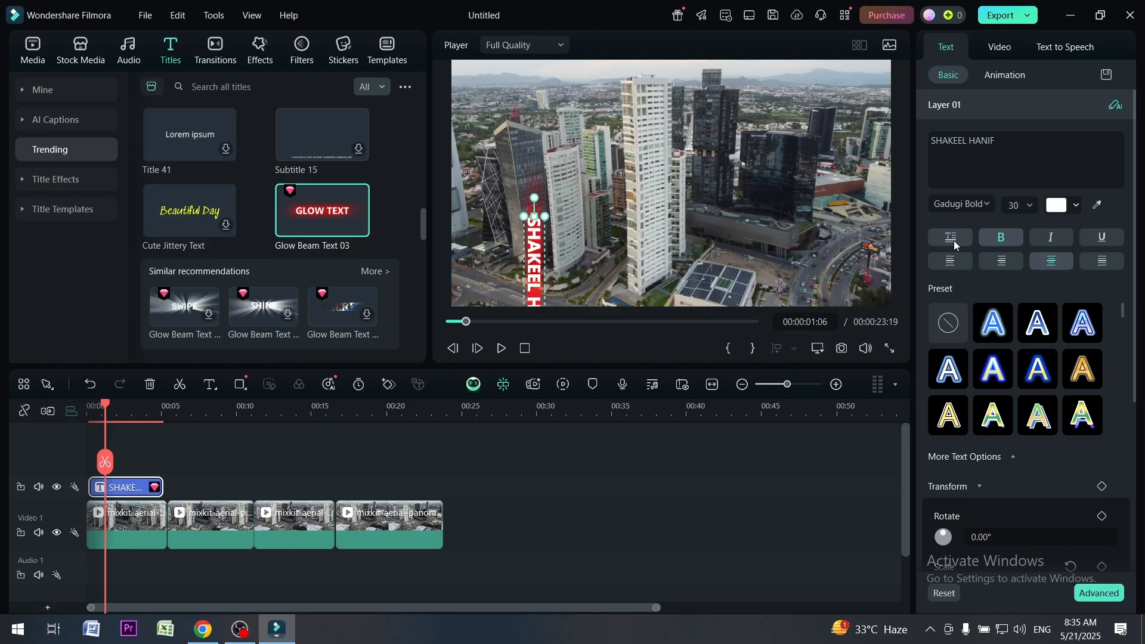
click(952, 239)
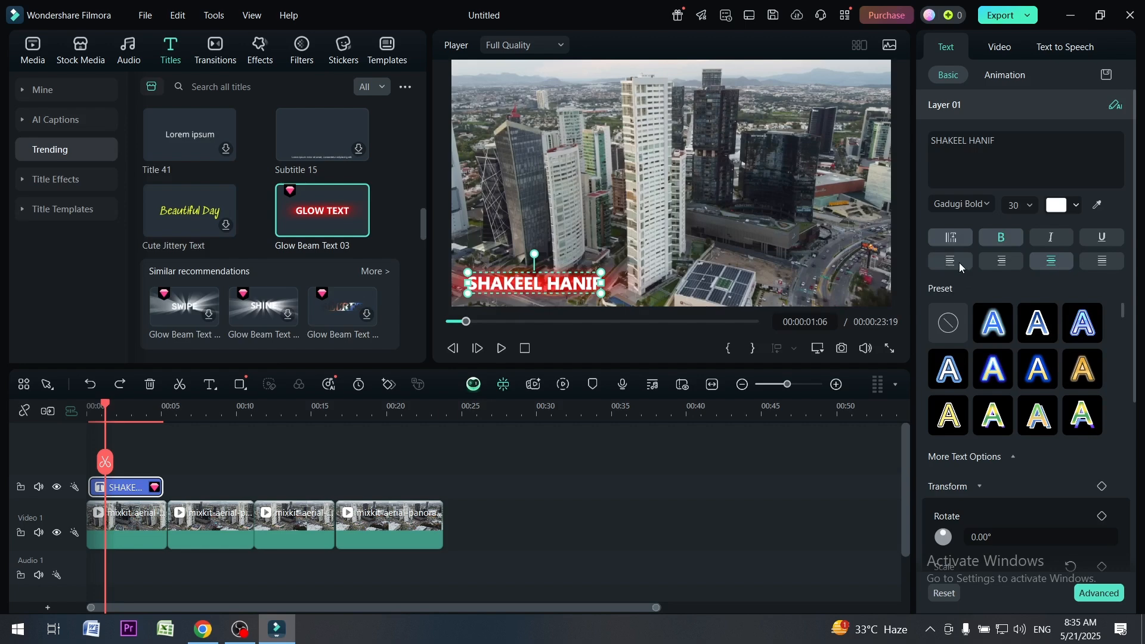
click(958, 263)
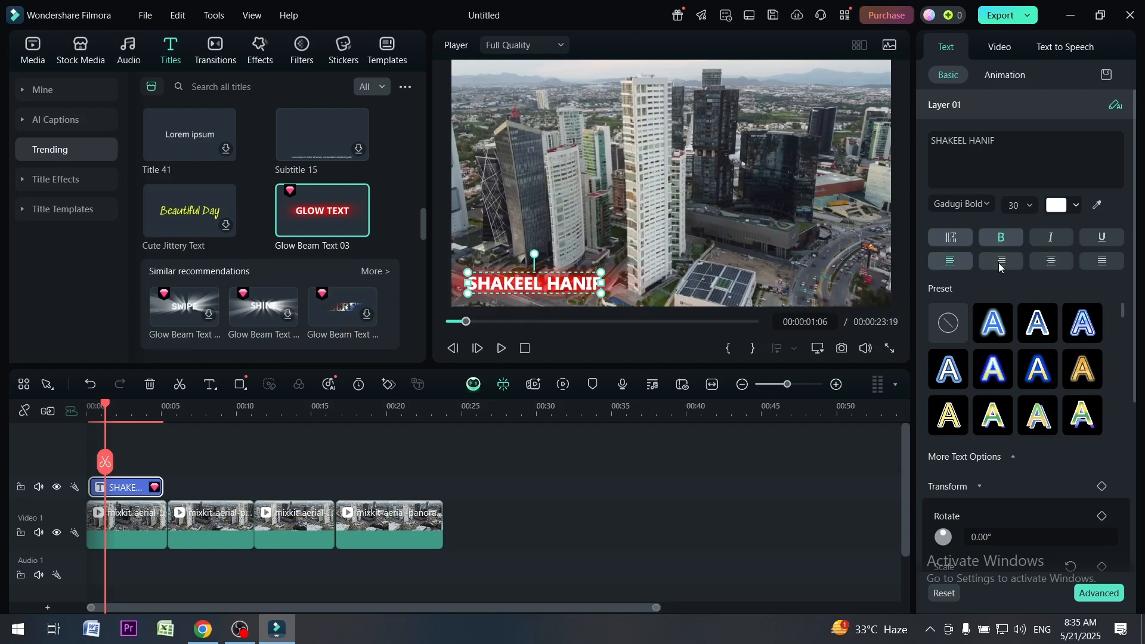
click(1080, 263)
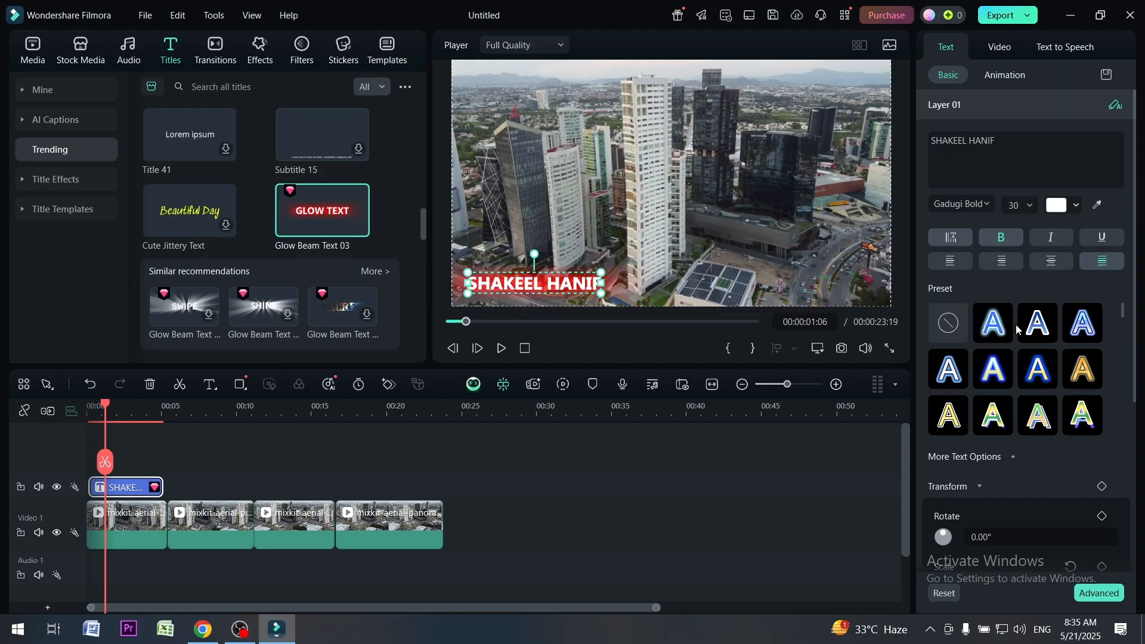
Try orange, black and purple text style presets on the name title, and clear the preset
drag(1121, 314, 1119, 332)
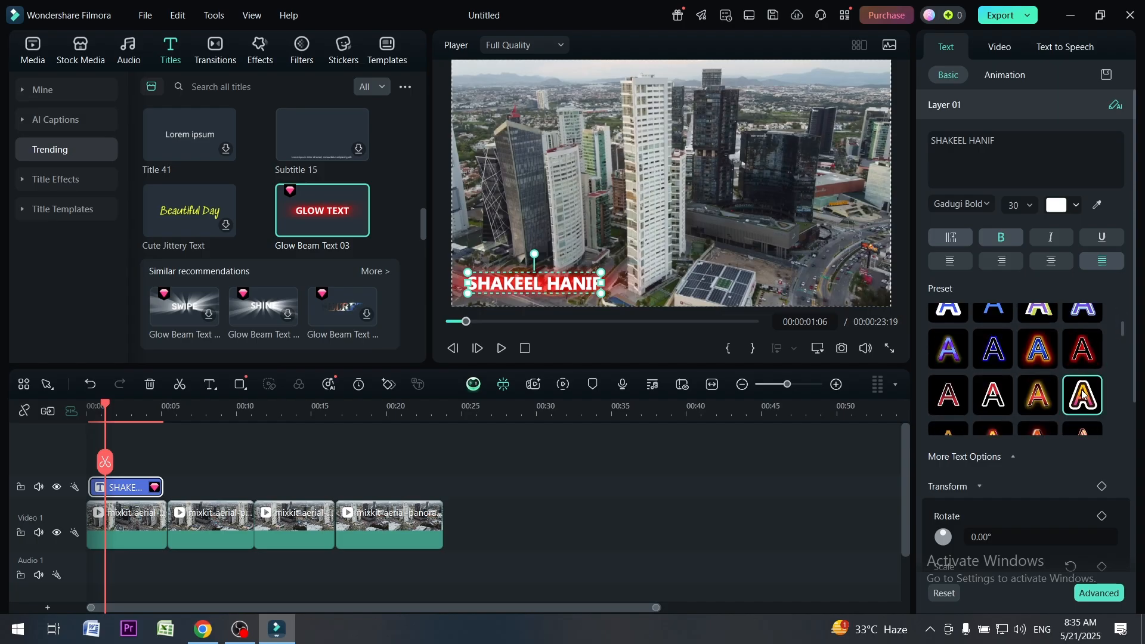
click(1082, 388)
drag(1119, 327, 1123, 351)
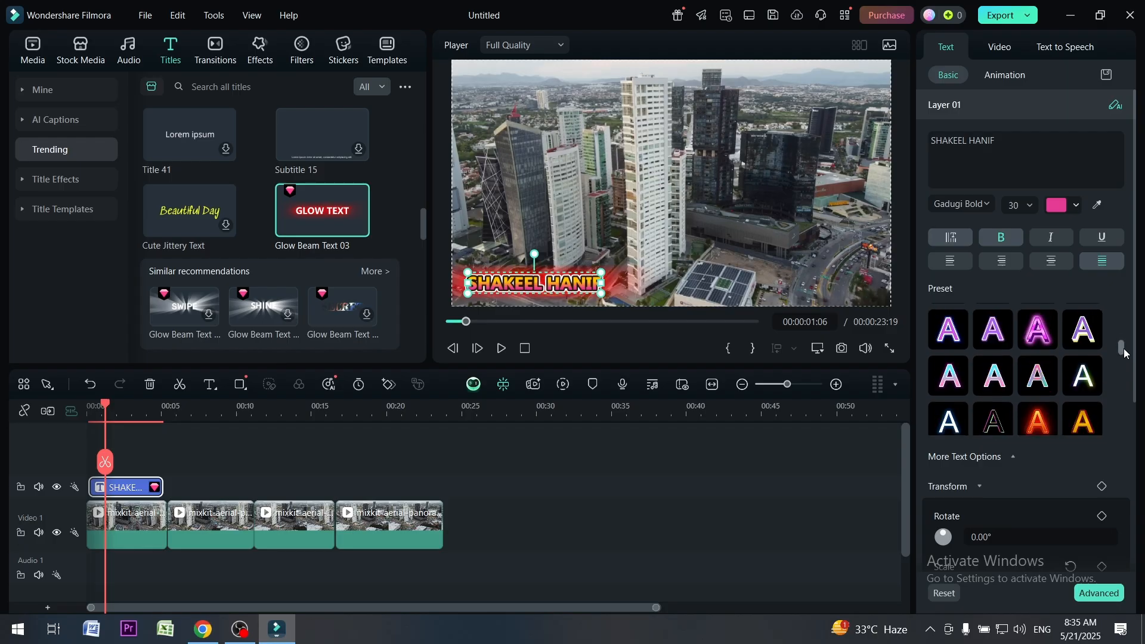
click(1083, 405)
click(999, 409)
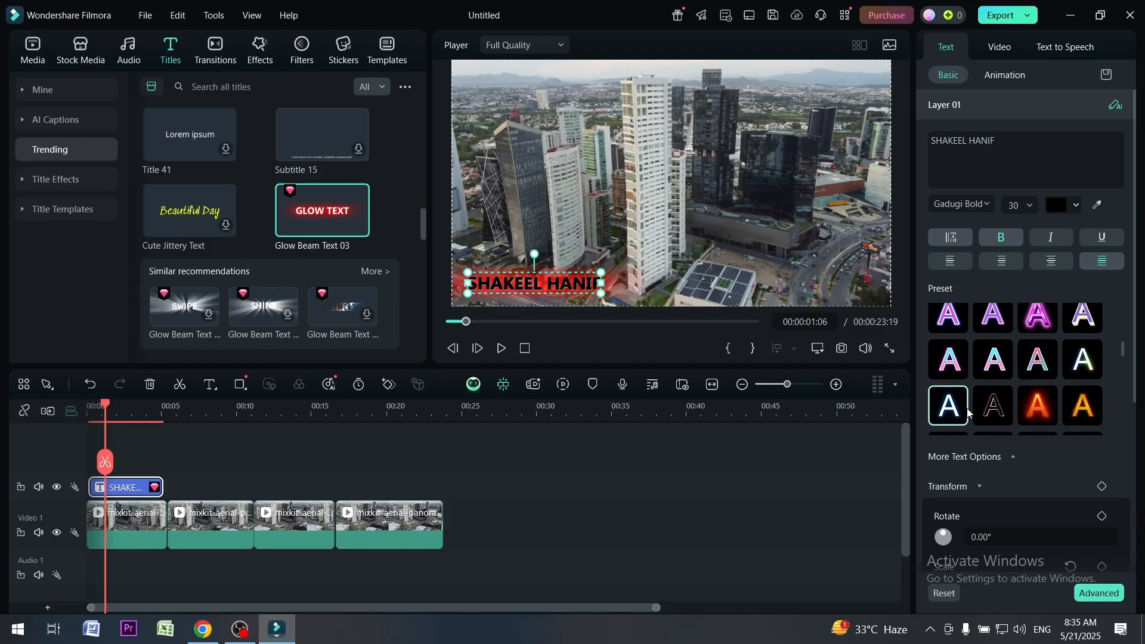
click(964, 412)
click(963, 363)
click(956, 327)
scroll(987, 339, up, 4)
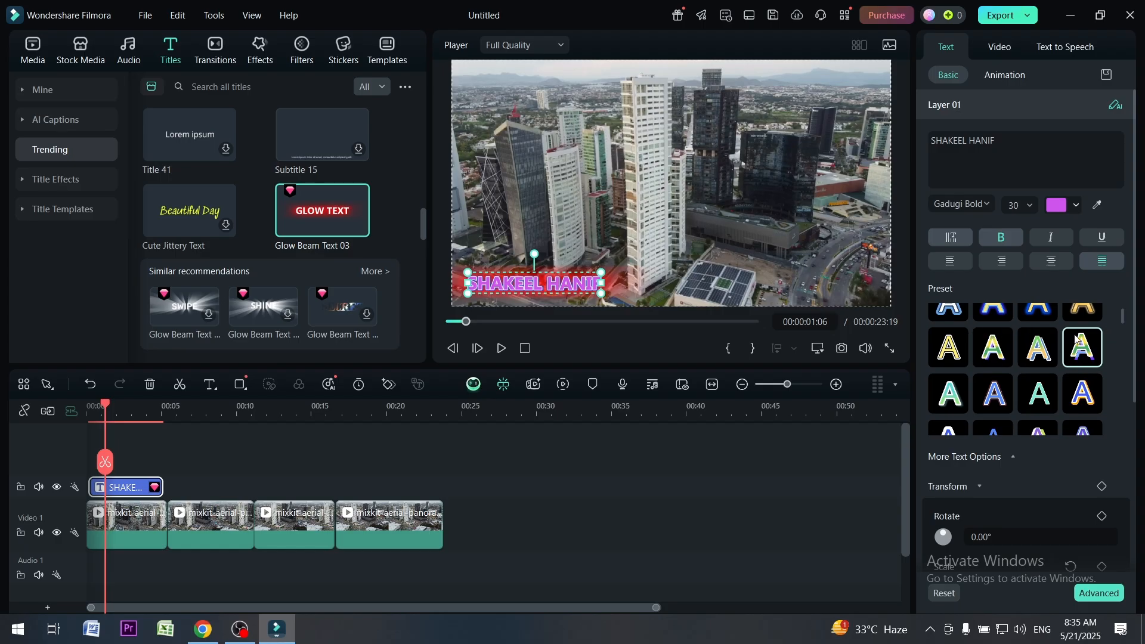
scroll(990, 341, up, 2)
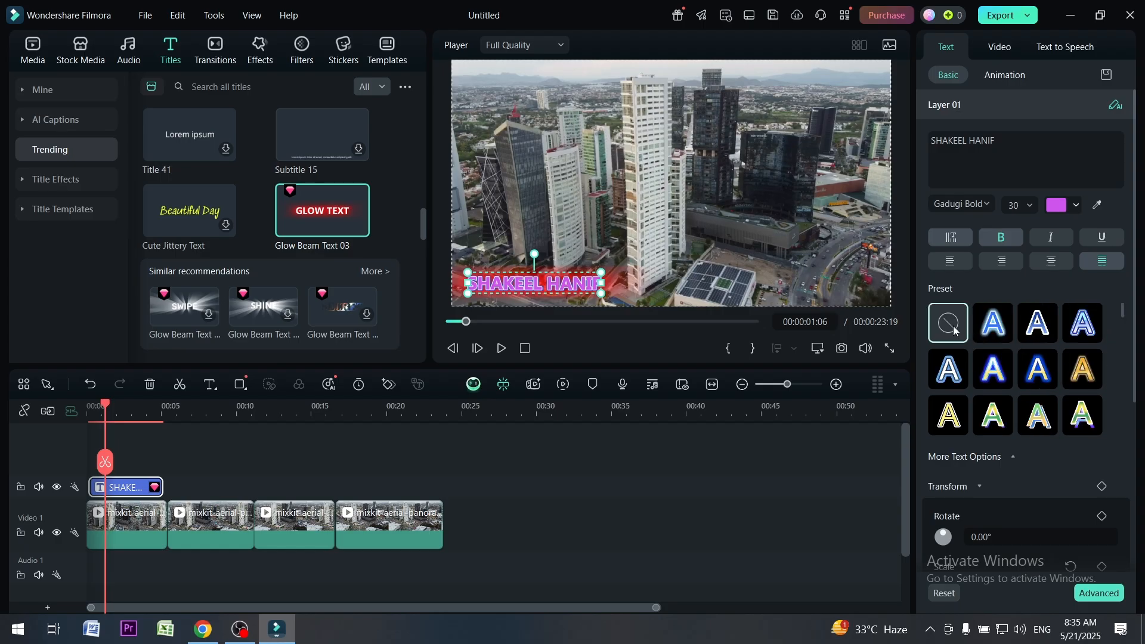
click(954, 330)
Try two of the blue-outlined style presets on the name title, and remove the styling
click(1038, 335)
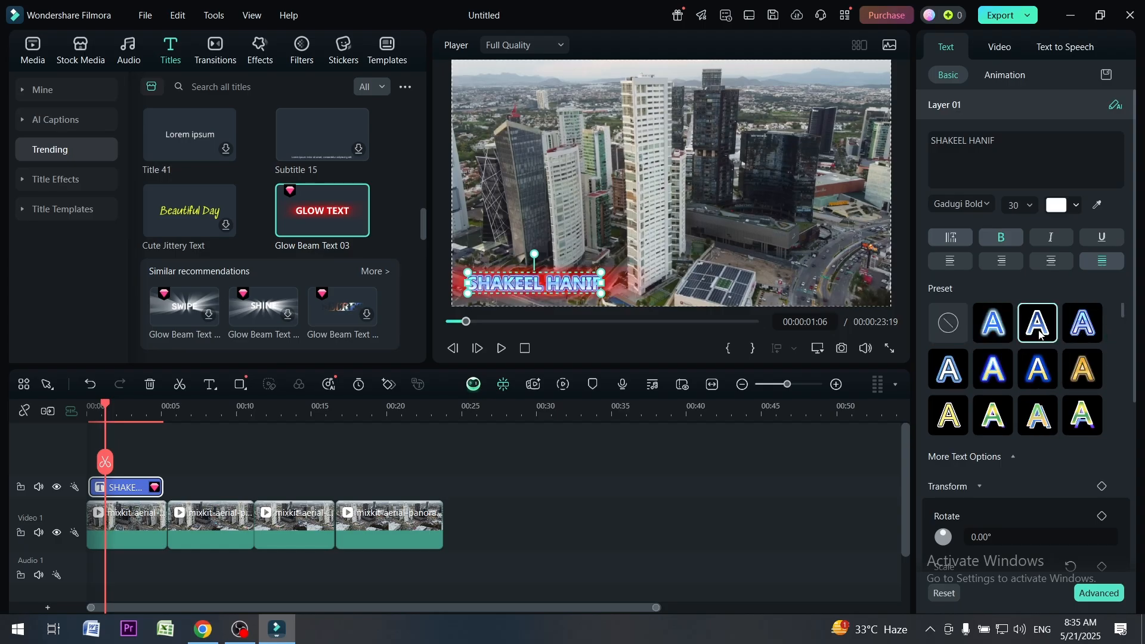
click(993, 324)
click(947, 323)
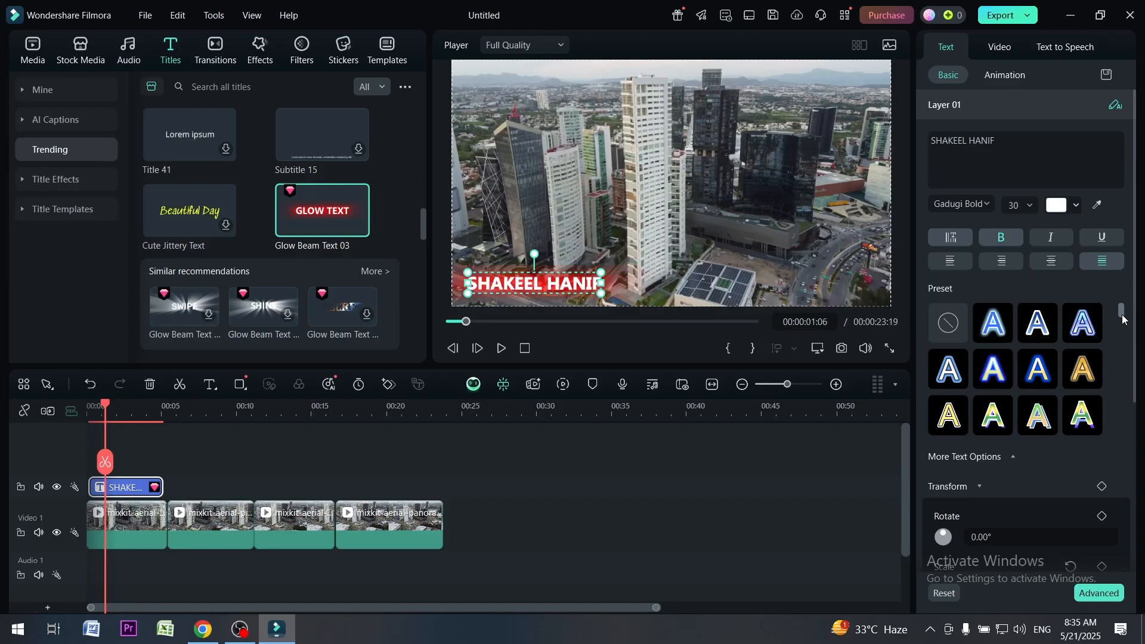
Try the red-purple gradient, grey and blue presets at the end of the preset list, and restore plain white text
drag(1121, 319, 1125, 434)
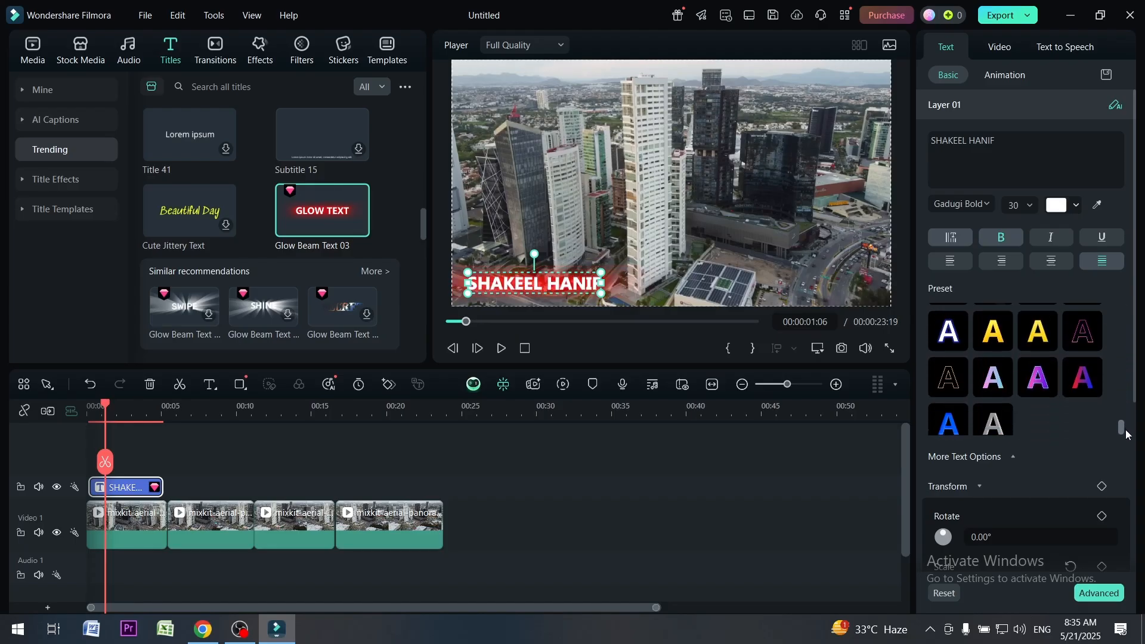
click(1081, 369)
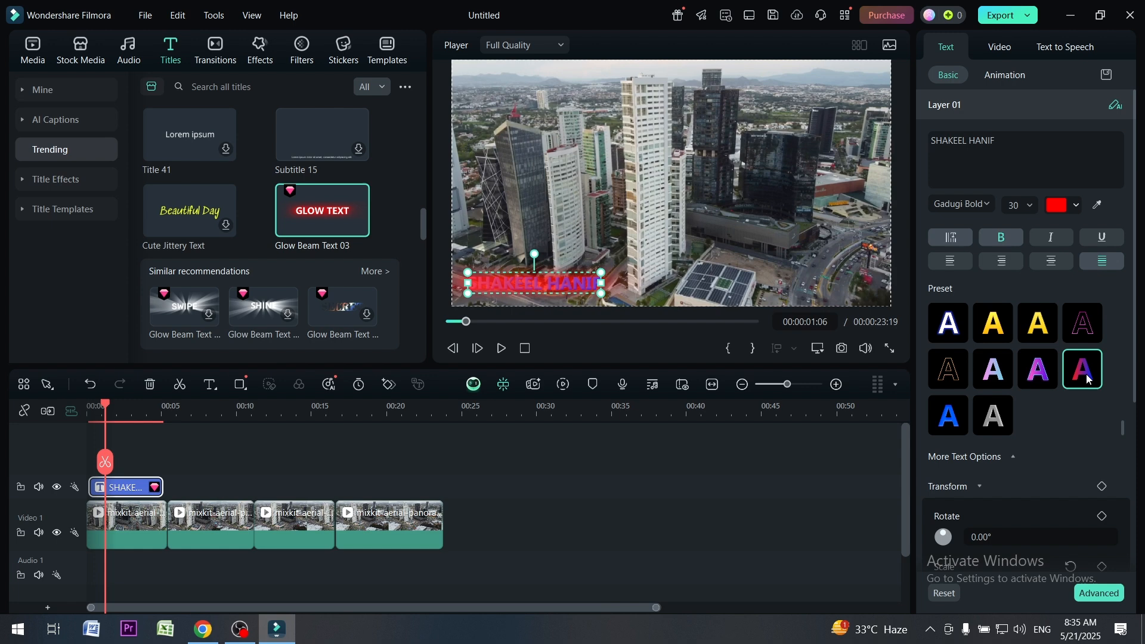
click(999, 413)
click(949, 417)
scroll(965, 370, up, 5)
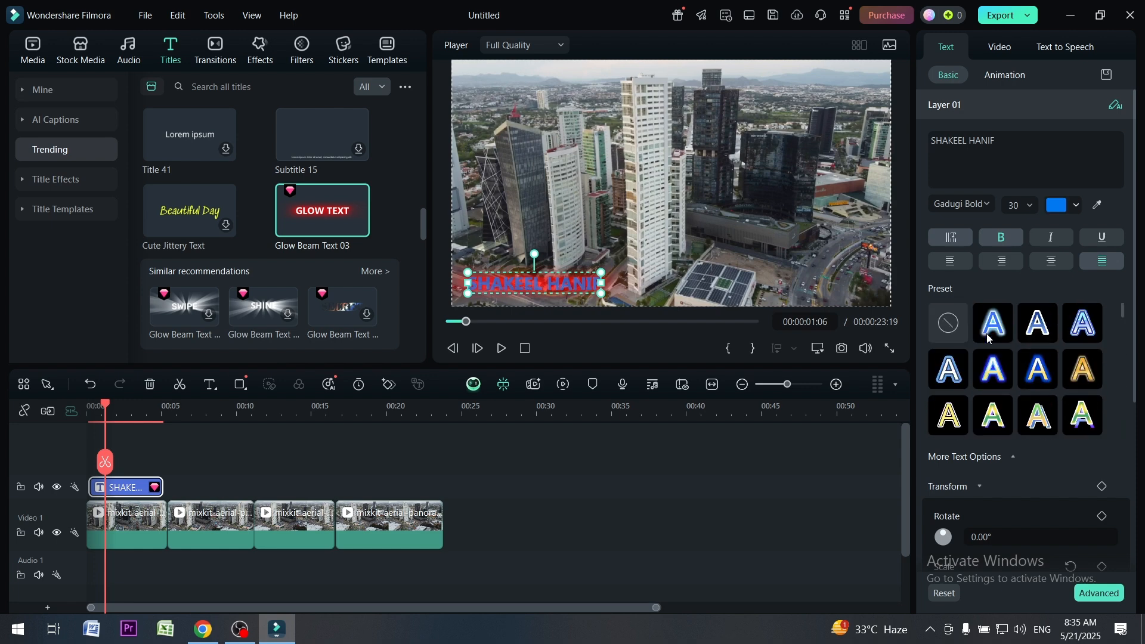
click(948, 324)
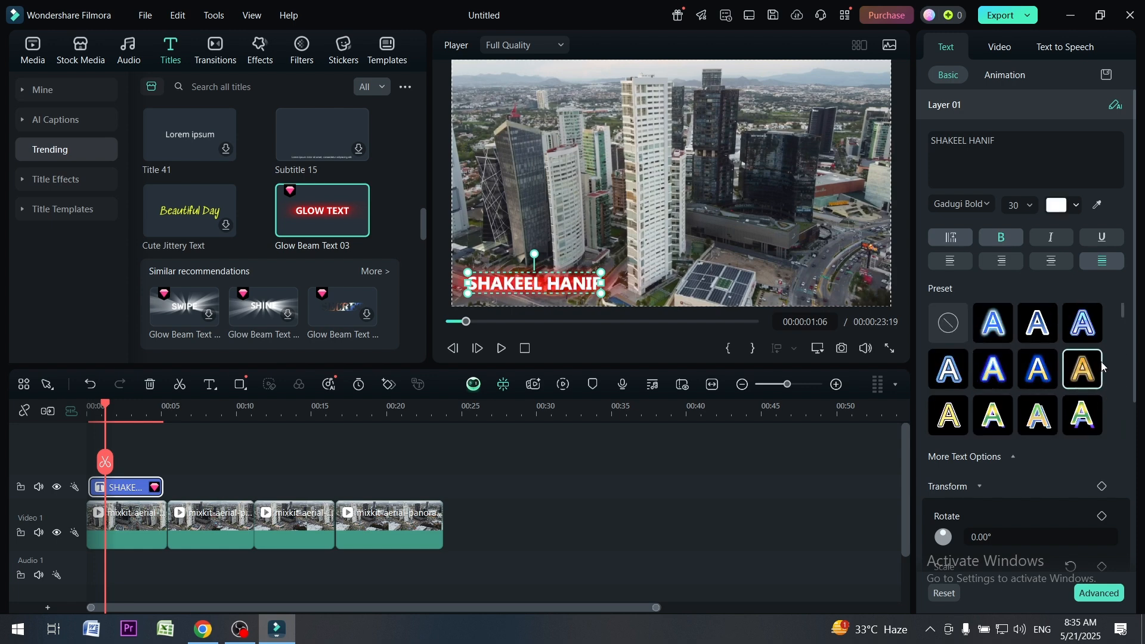
Examine the name title's transform options, video settings and text-to-speech settings
drag(1123, 313, 1135, 397)
scroll(1127, 416, down, 2)
scroll(1094, 251, up, 4)
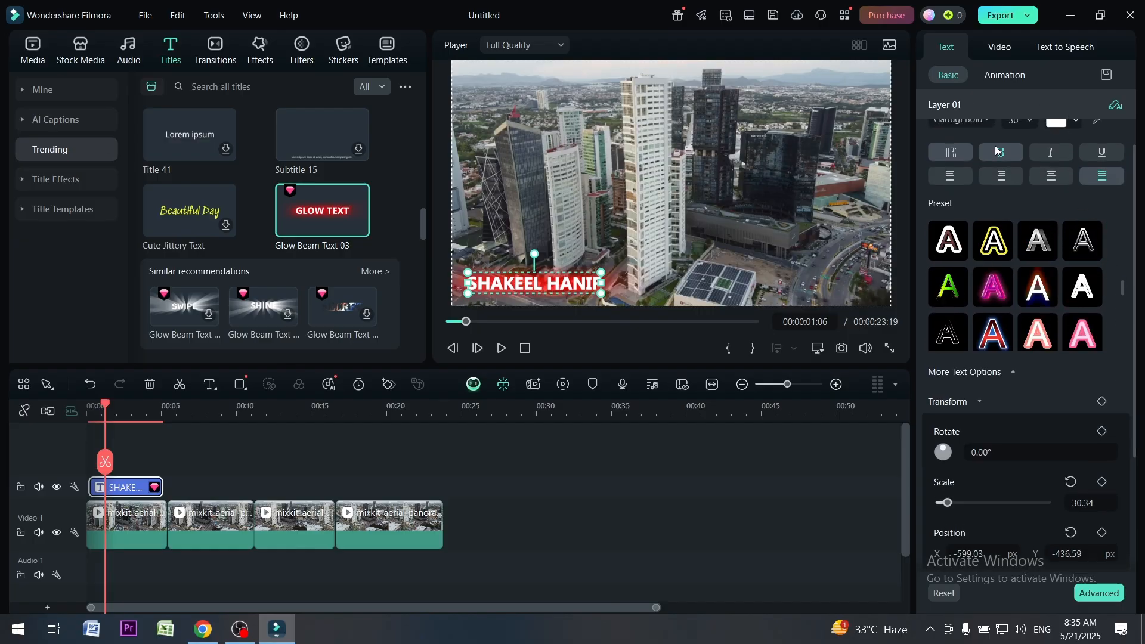
scroll(1118, 208, up, 2)
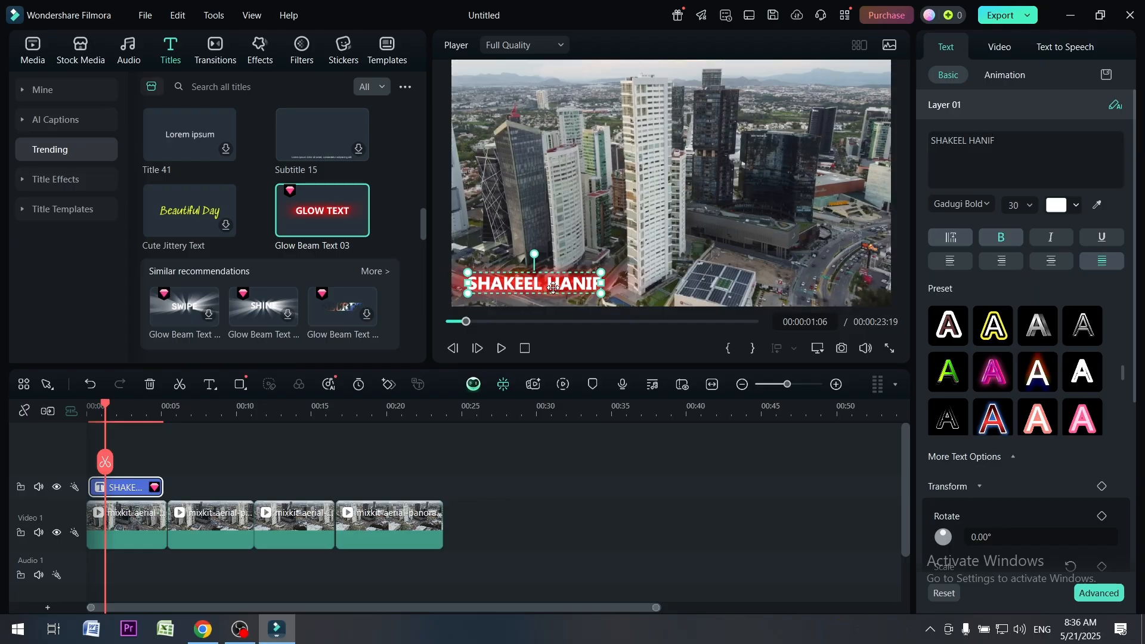
click(997, 50)
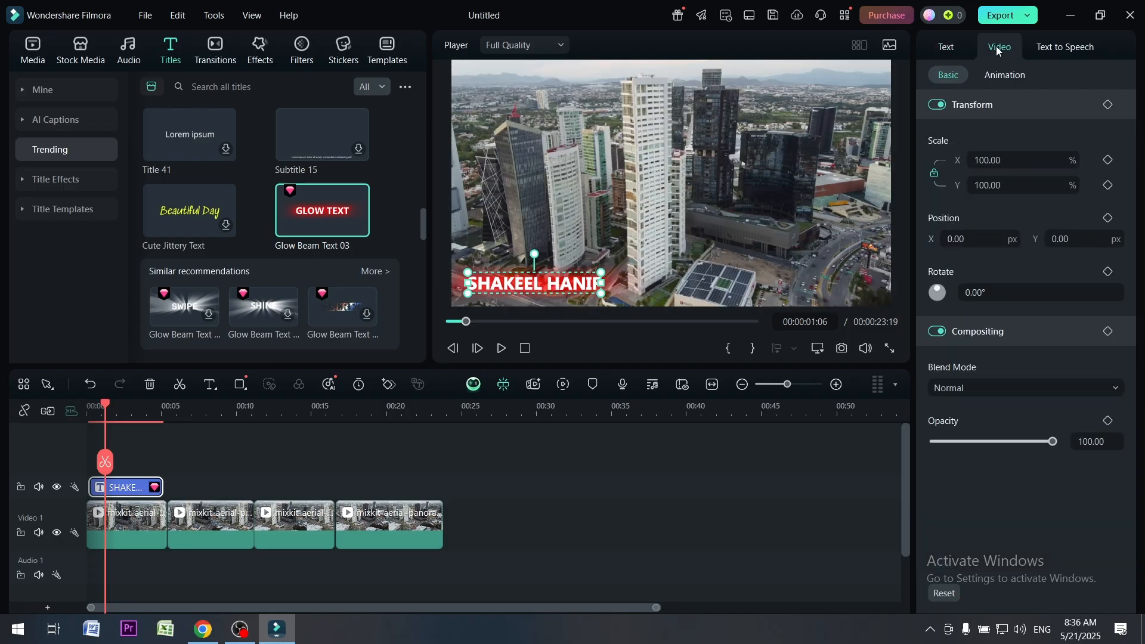
click(1039, 50)
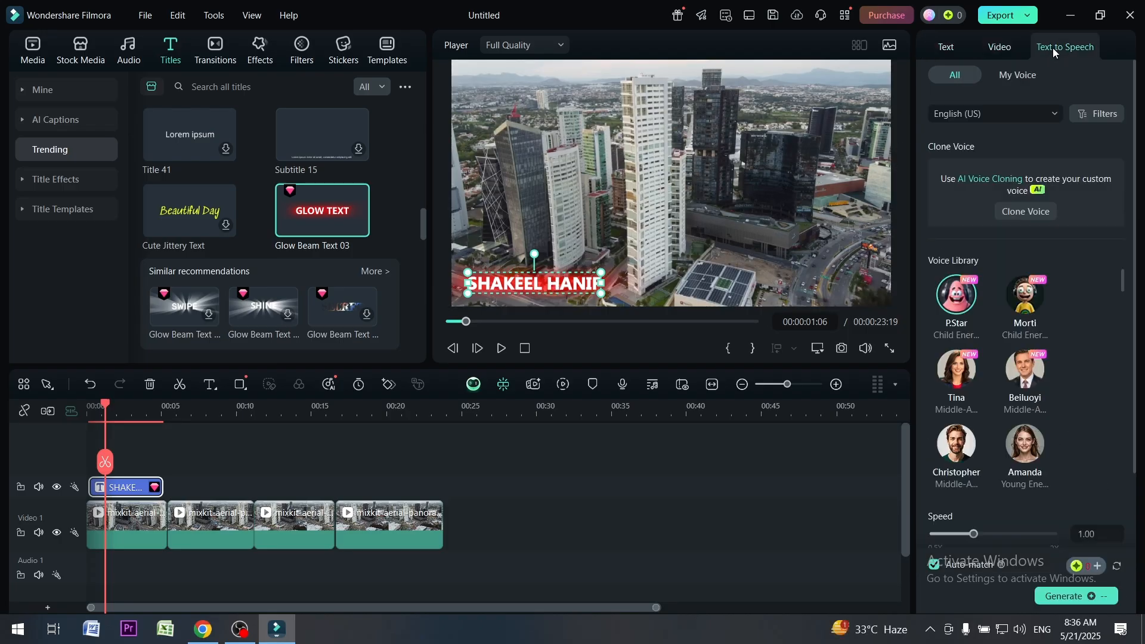
click(942, 50)
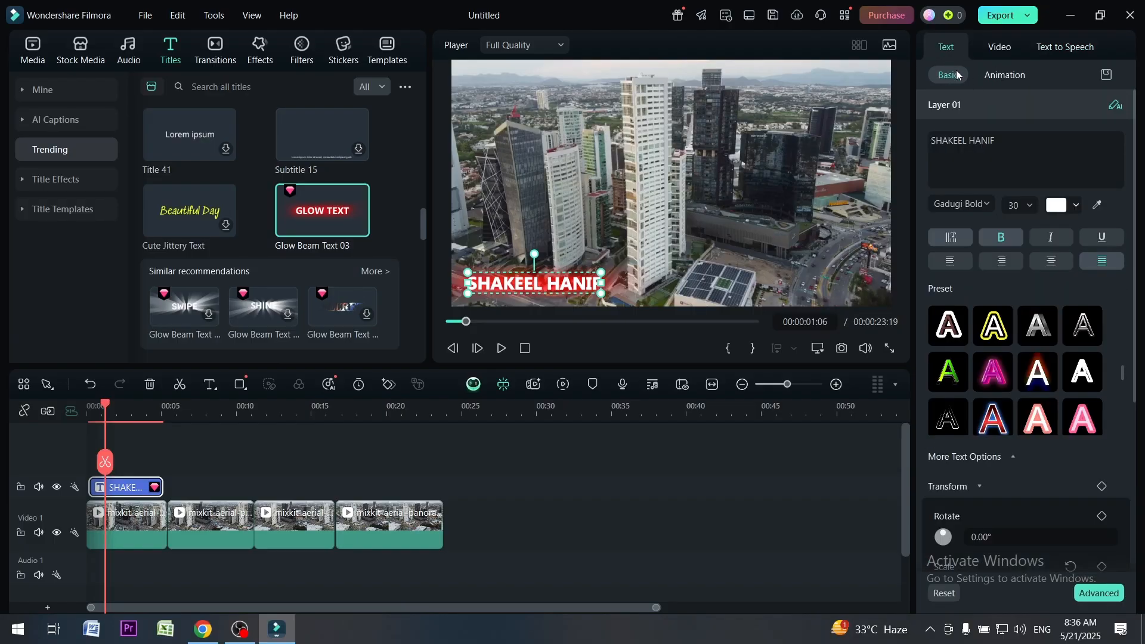
Preview typewriter, appearing and jump intro animations on the name title, and apply the Fade1 intro animation
click(1004, 75)
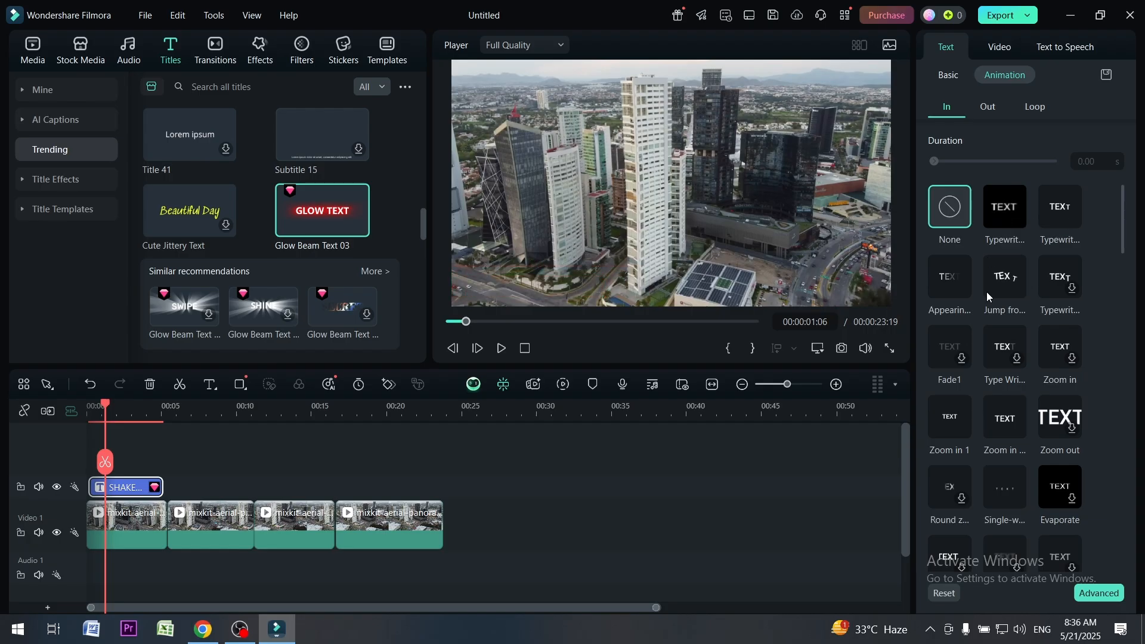
click(1006, 221)
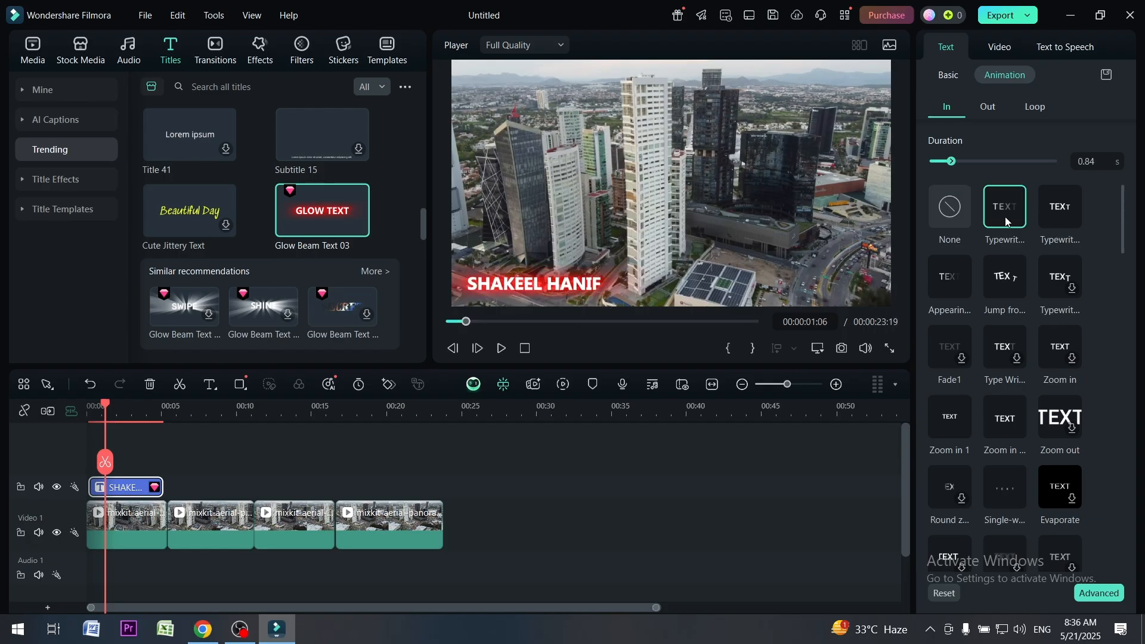
click(1047, 210)
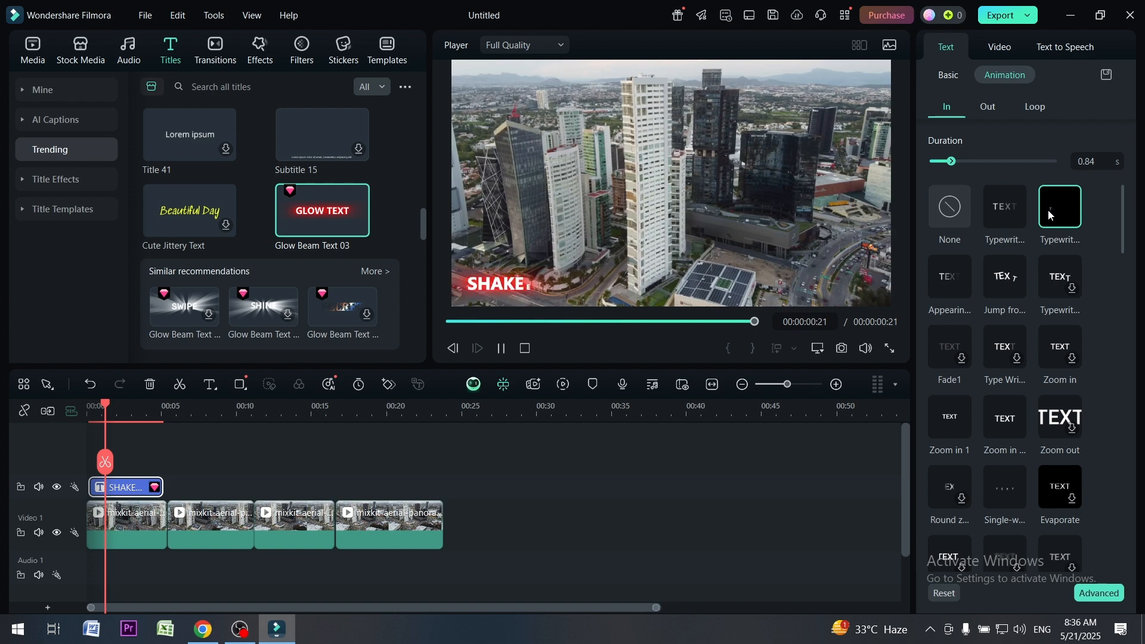
click(942, 288)
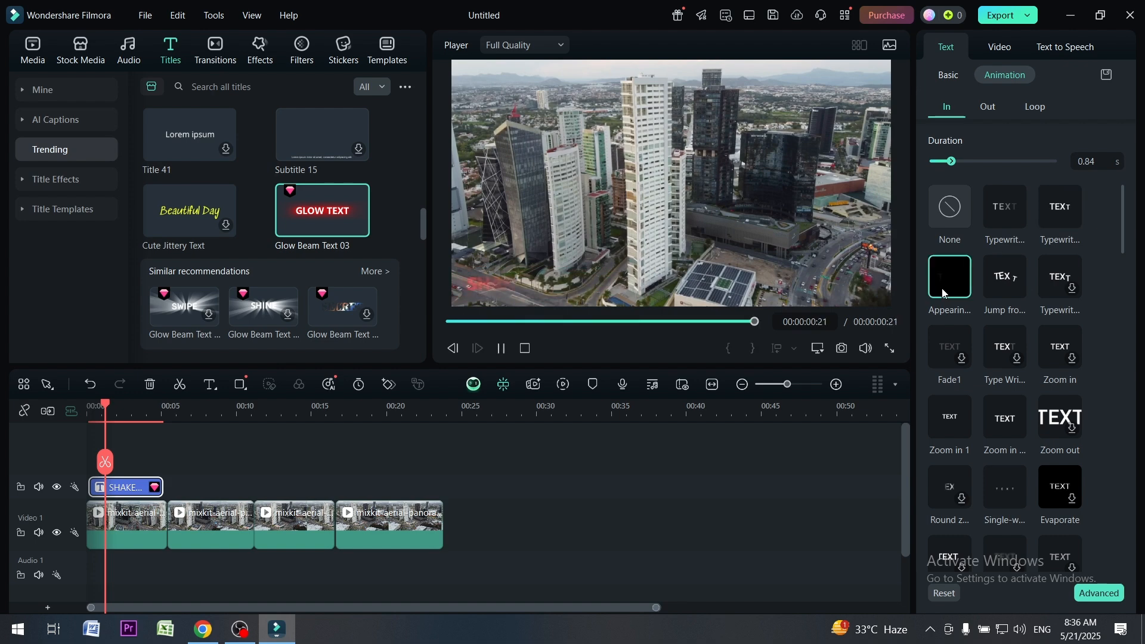
click(998, 284)
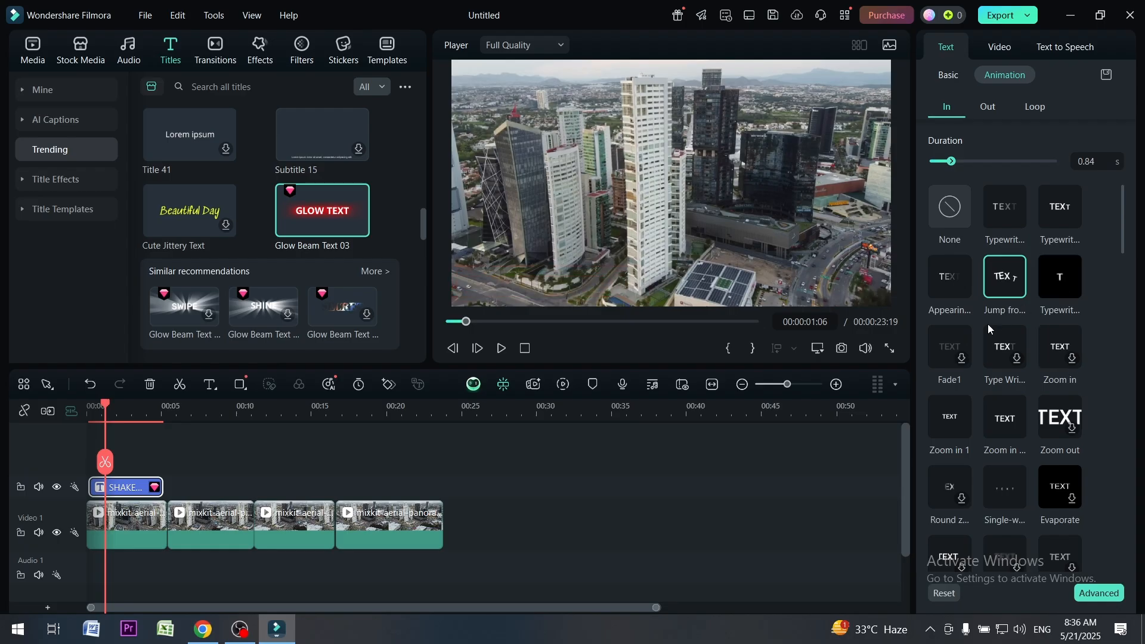
click(957, 359)
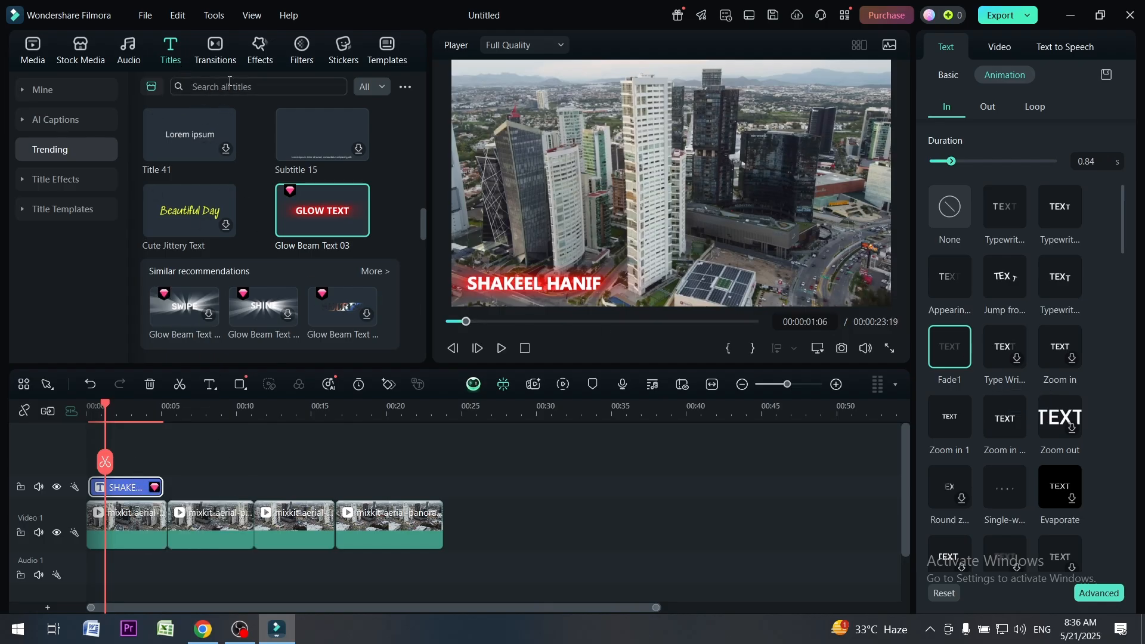
Add a Fade transition between the first and second clips and a Dissolve transition between the second and third
click(212, 51)
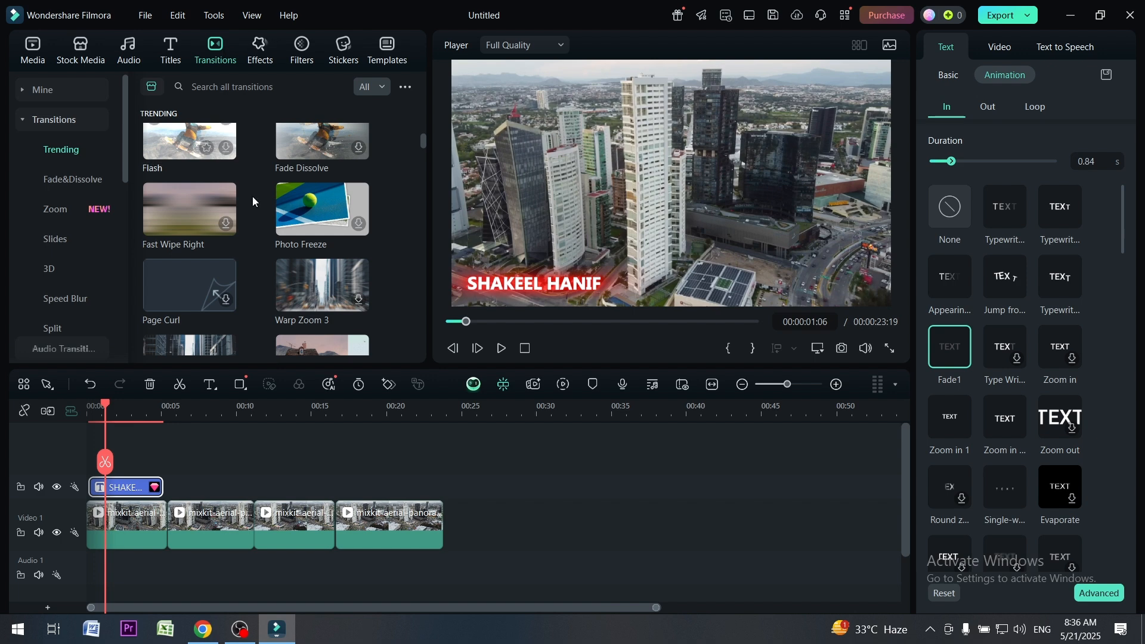
scroll(252, 195, up, 3)
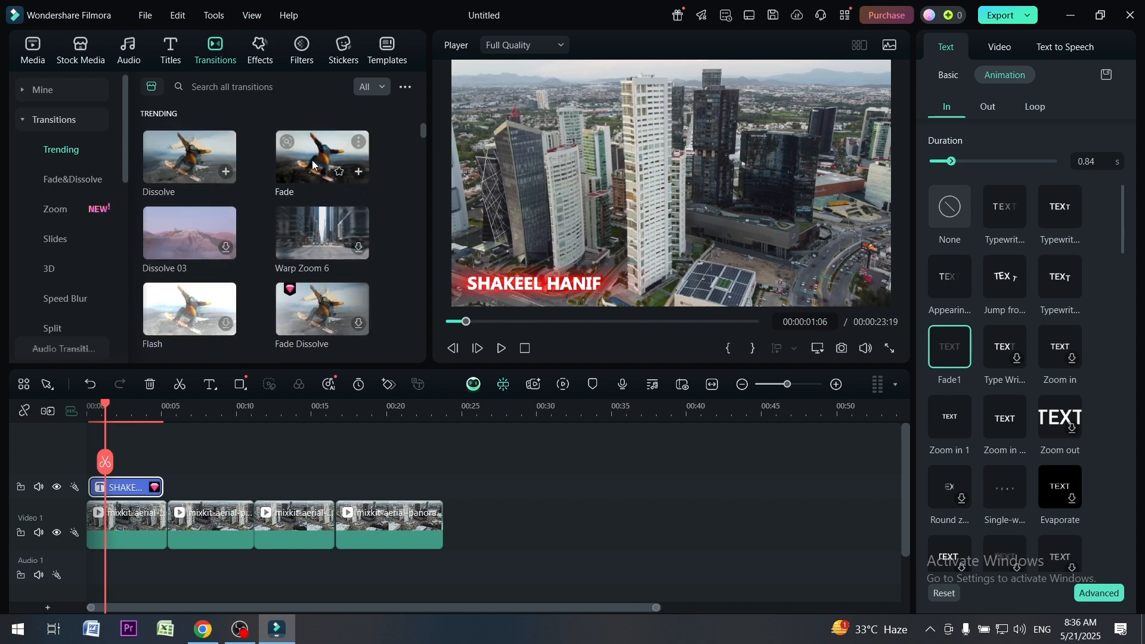
drag(316, 164, 160, 530)
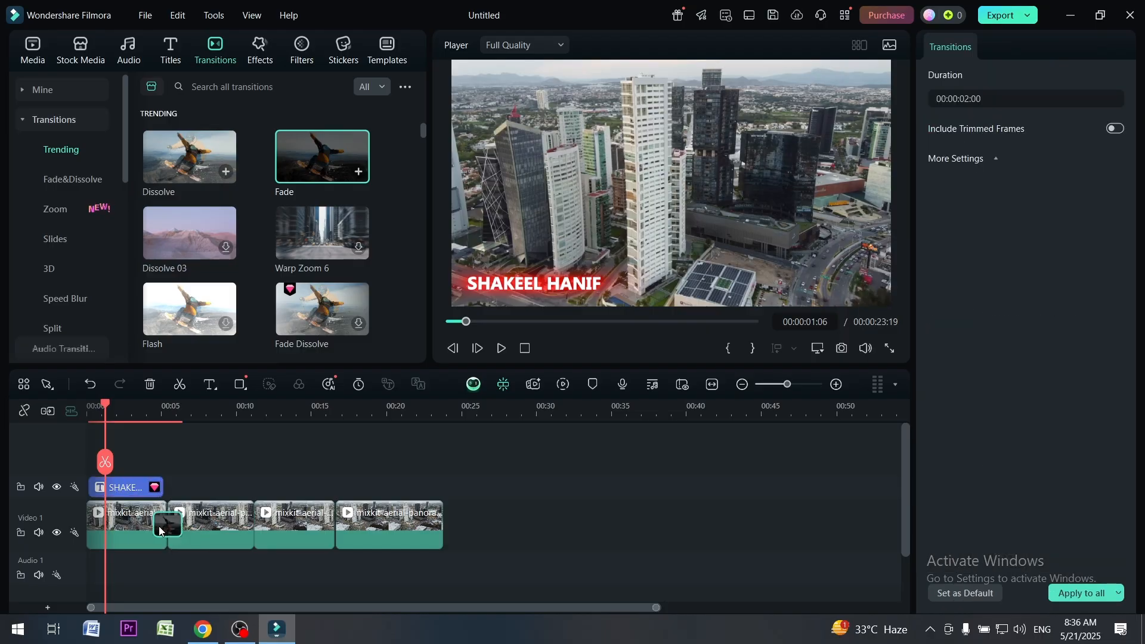
drag(186, 158, 249, 526)
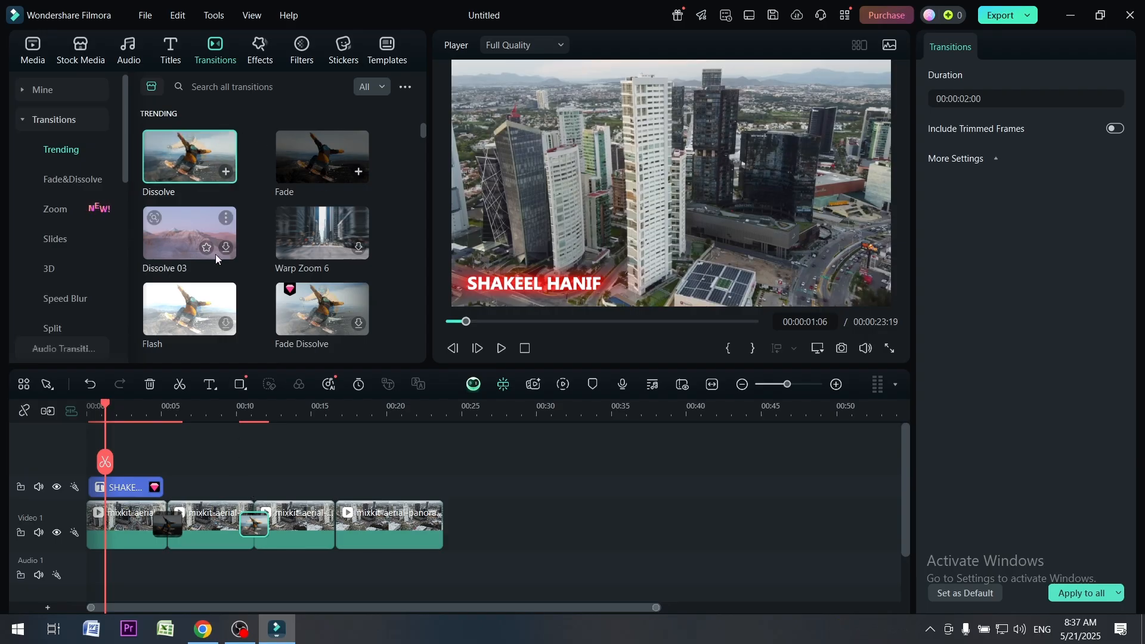
Download the Dissolve 03 transition and place it between the third and fourth clips and at the last clip's end
click(222, 249)
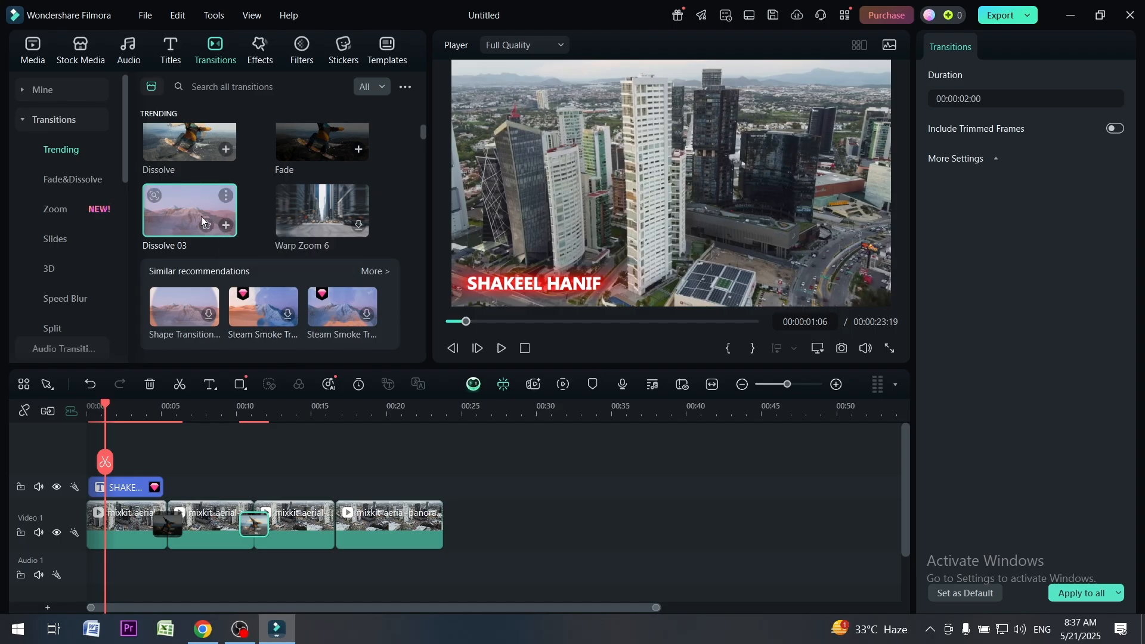
drag(201, 220, 328, 532)
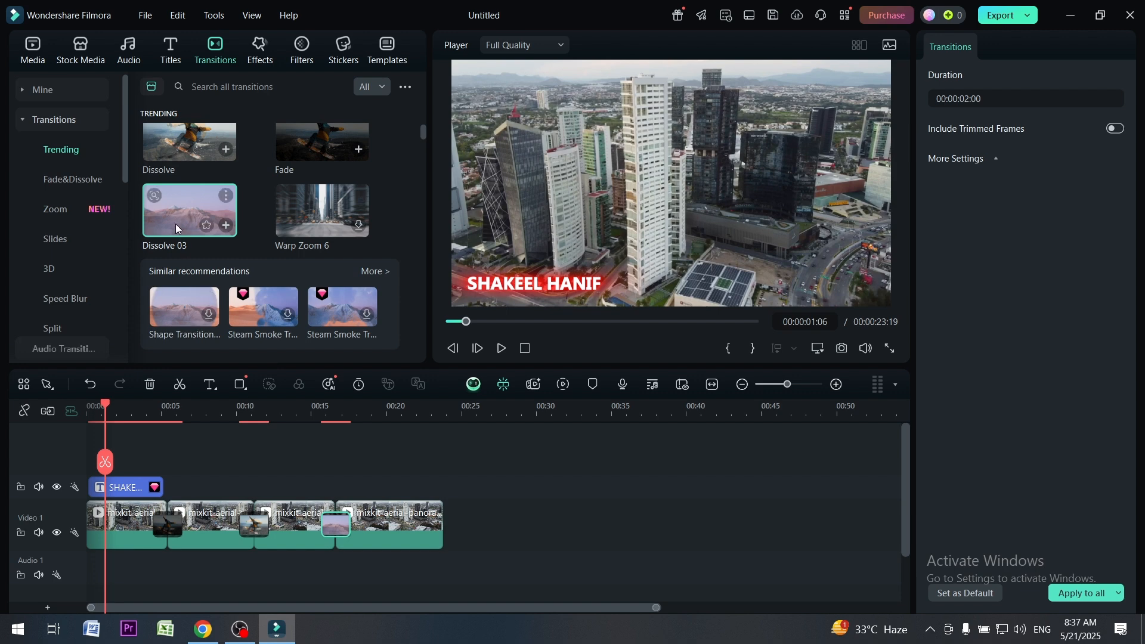
drag(179, 221, 429, 526)
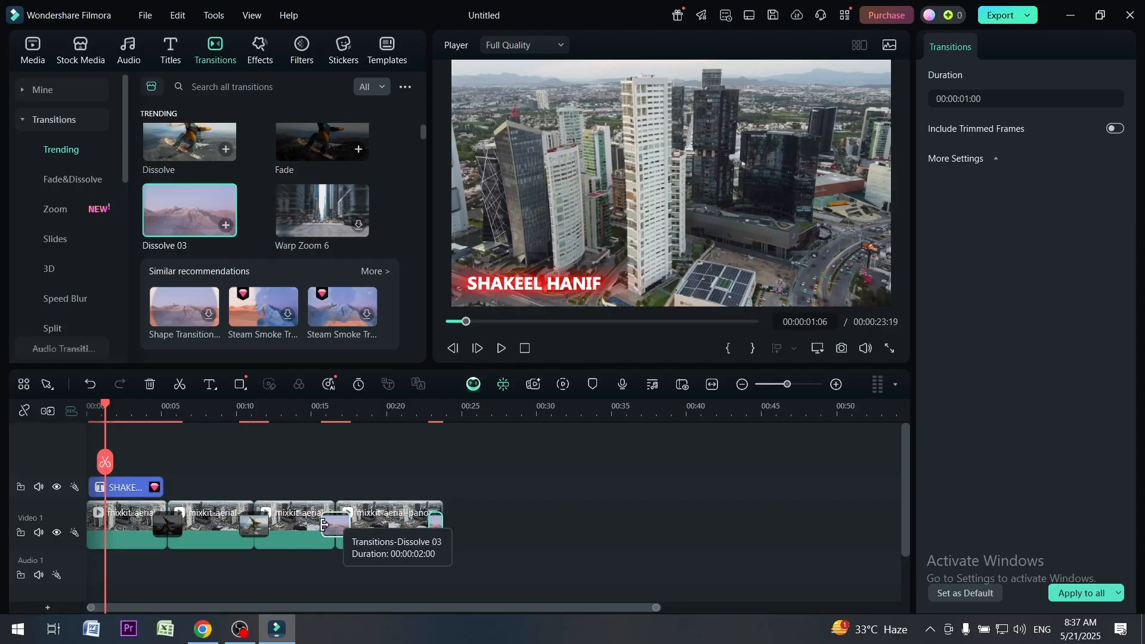
Shorten the transitions at the three cuts between clips, bringing the Fade at the first cut to 00:00:00:14
drag(323, 525, 332, 525)
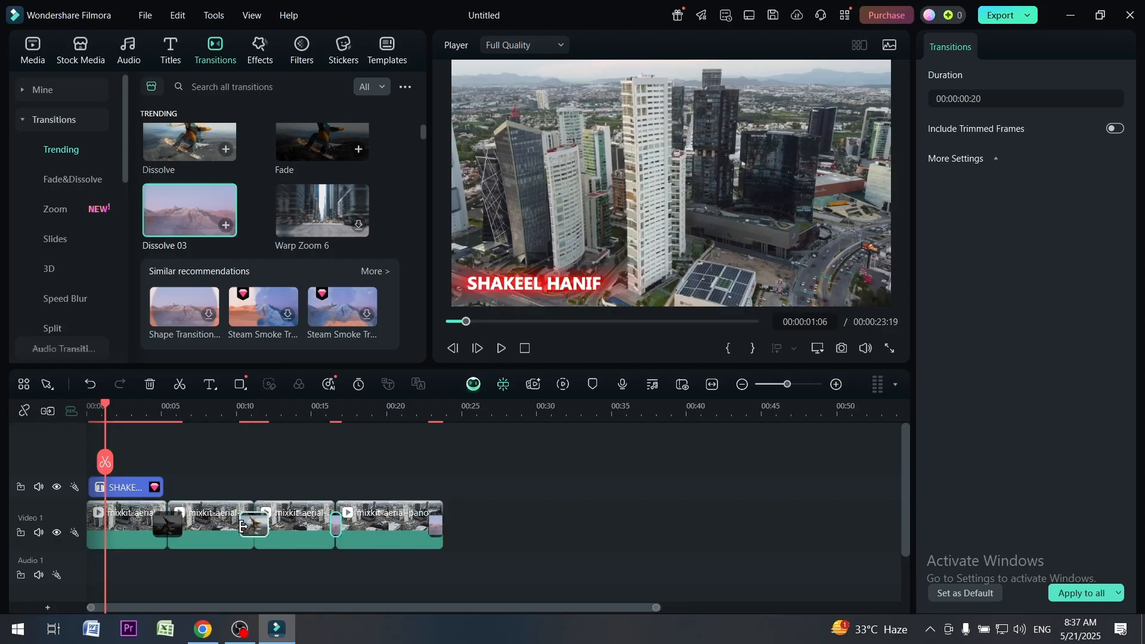
drag(243, 526, 251, 526)
click(156, 529)
drag(156, 529, 166, 528)
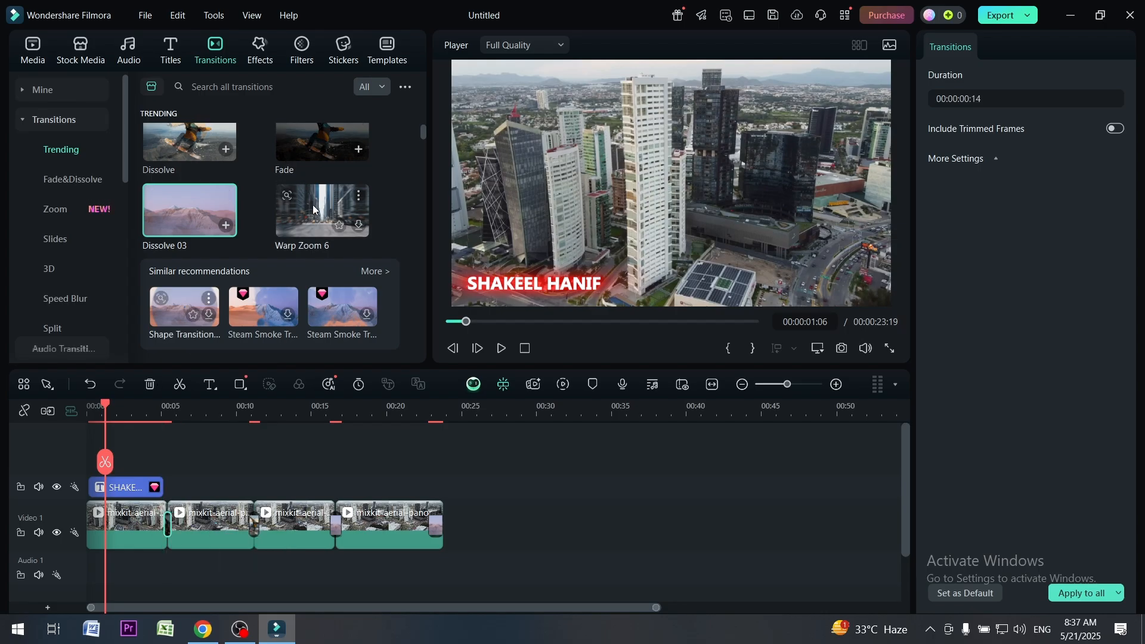
Download and preview the Warp Zoom 6 transition, and place it at the start of the first clip with a duration of 00:00:00:19
click(313, 209)
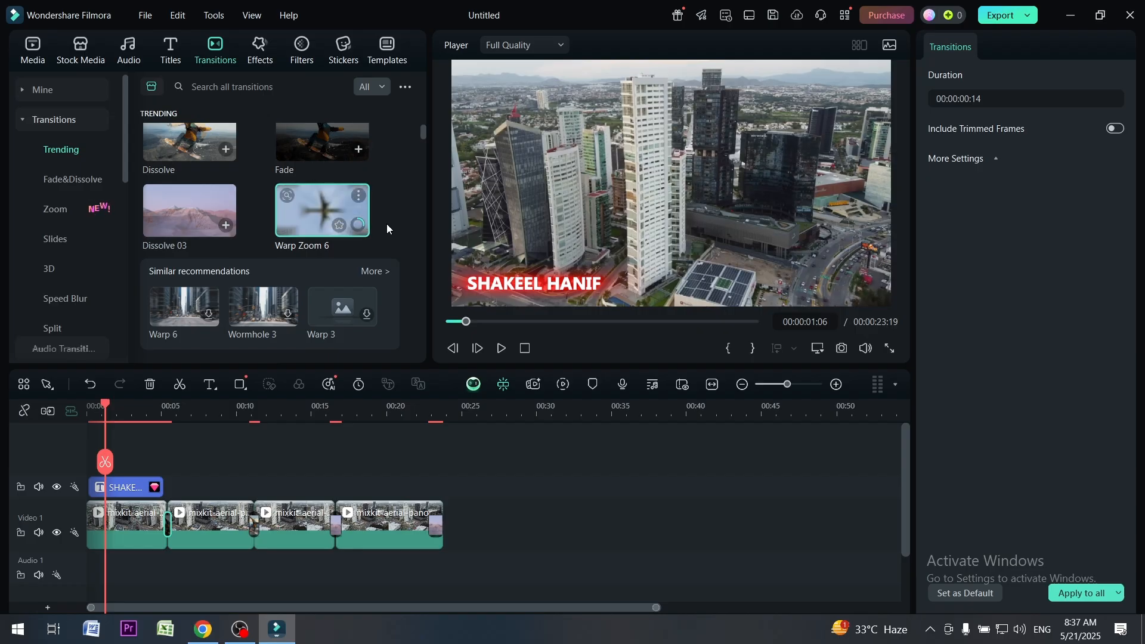
click(318, 212)
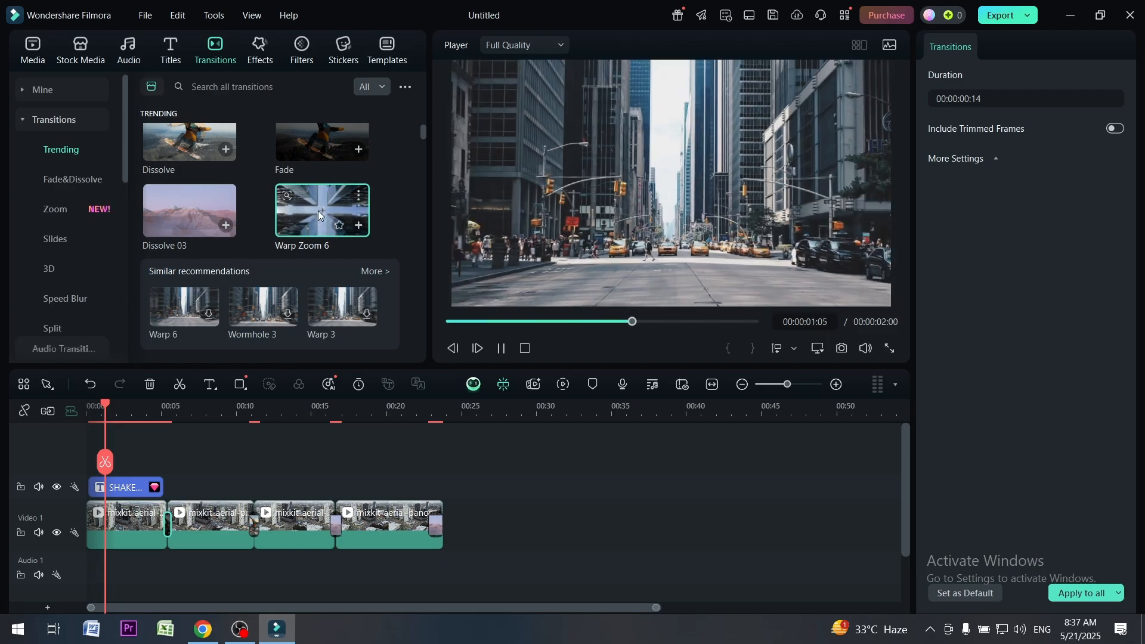
drag(321, 201, 96, 526)
click(118, 528)
click(110, 525)
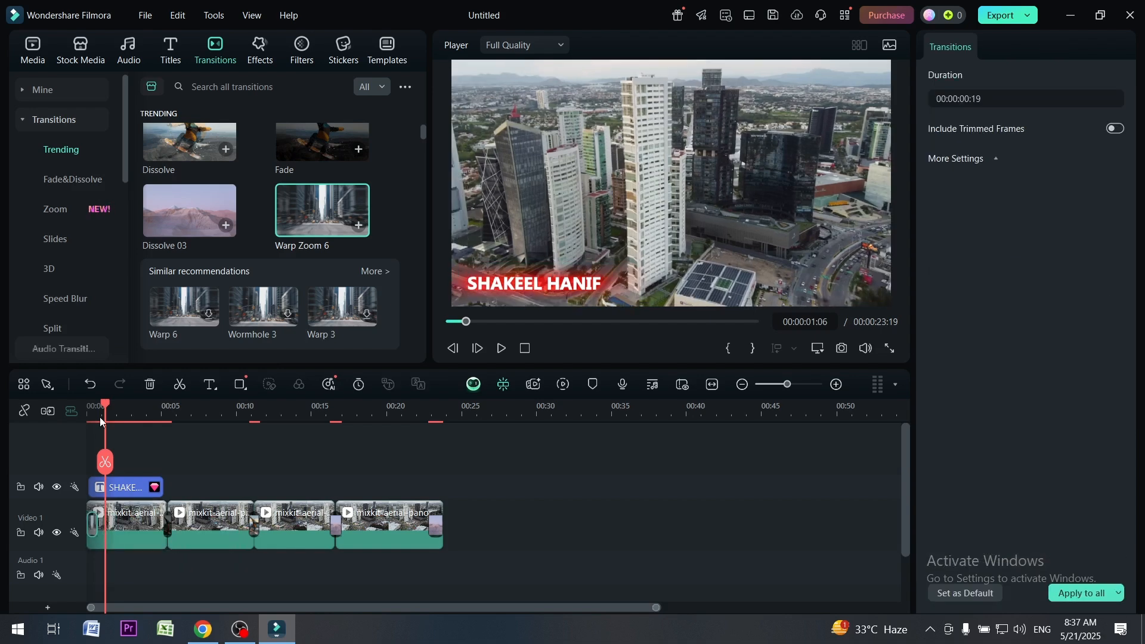
Play the sequence from the beginning in full screen to check the title and the transitions
drag(106, 408, 88, 408)
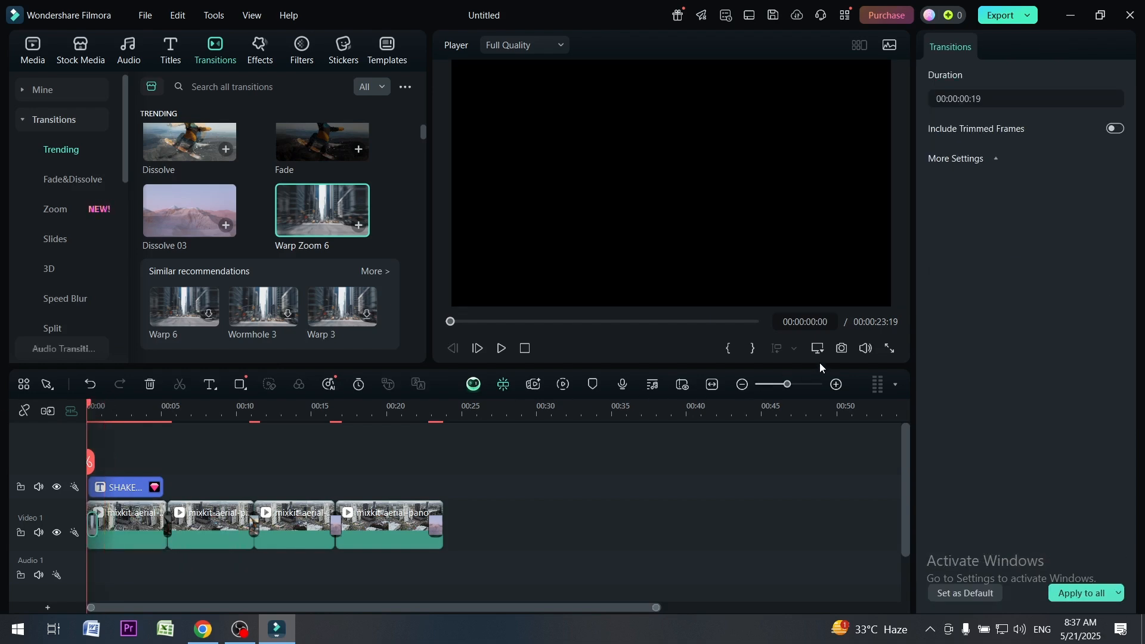
click(888, 347)
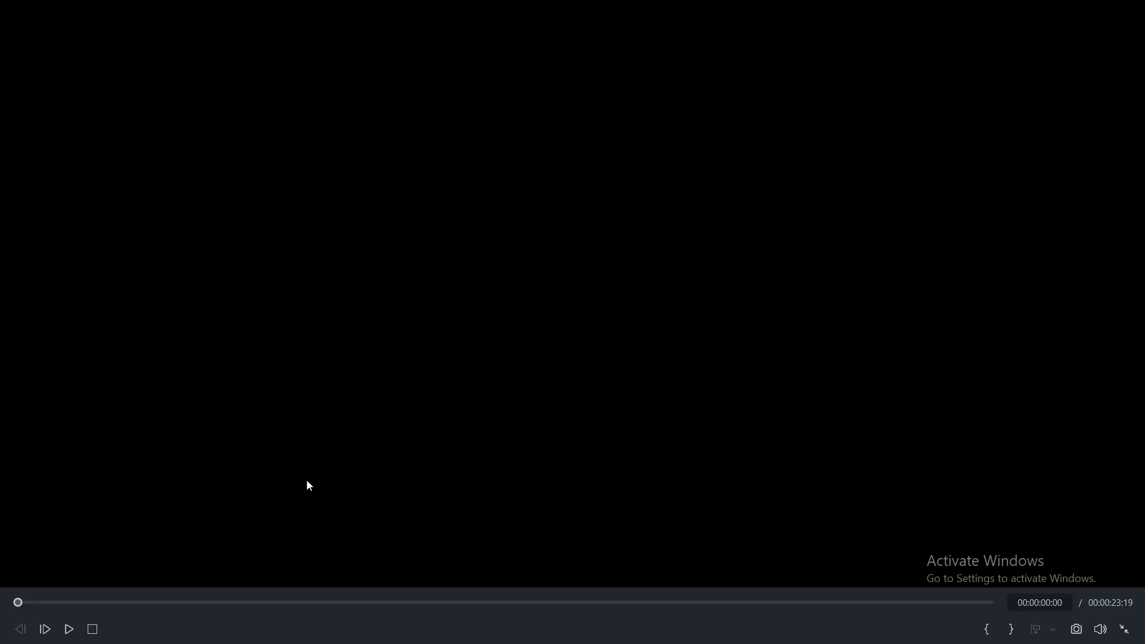
click(69, 629)
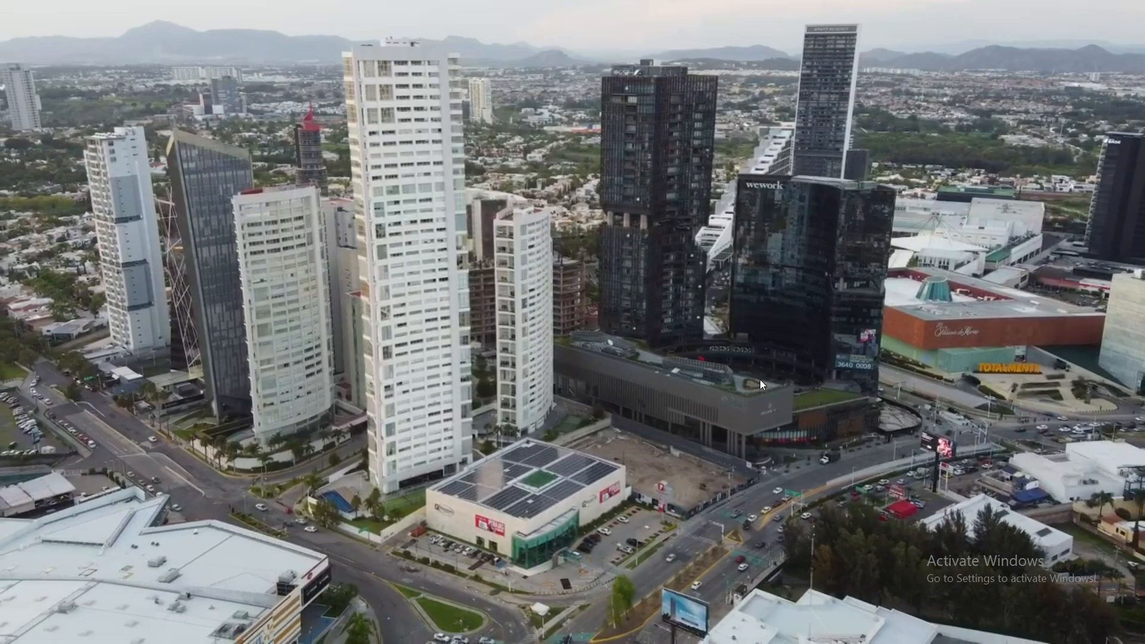
key(Escape)
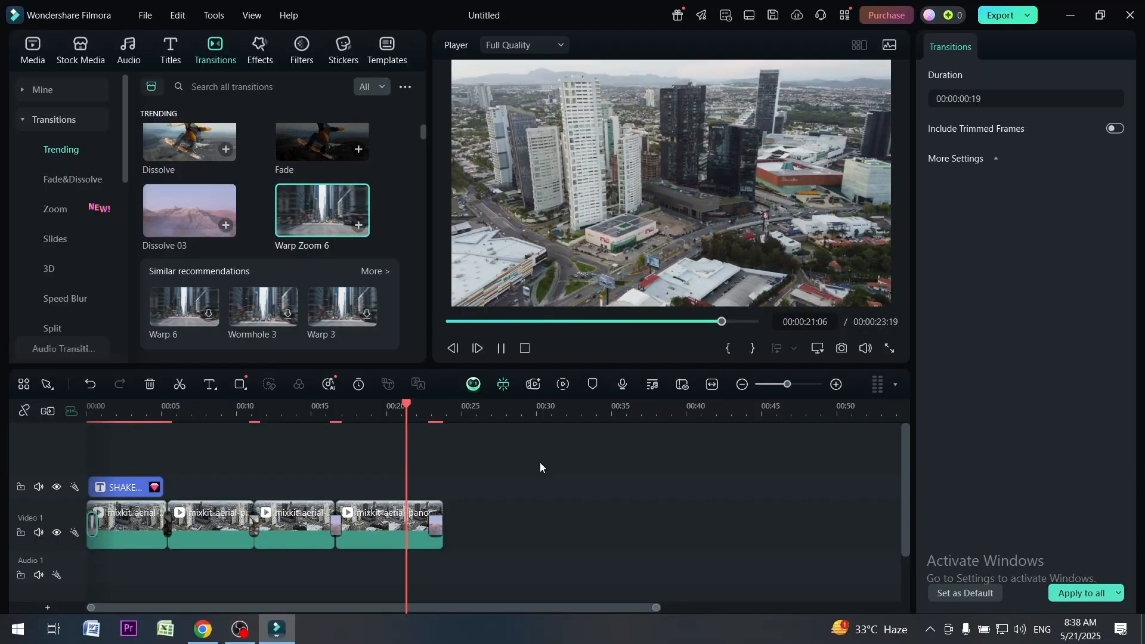
Lengthen the transition between the third and fourth clips to 00:00:02:14 and play that part of the timeline
click(428, 407)
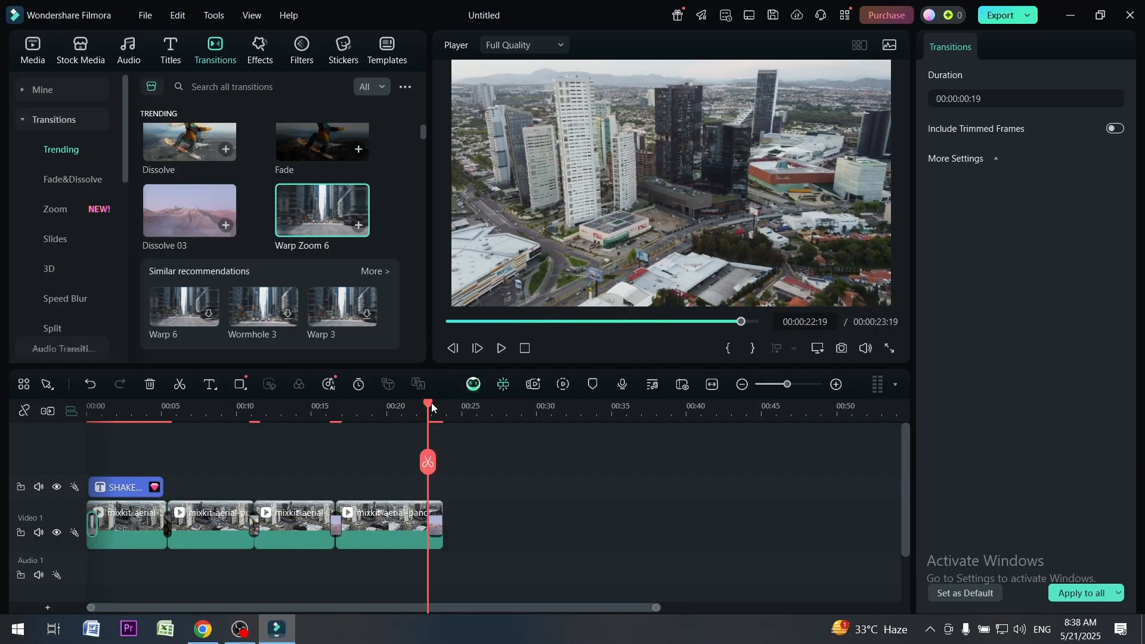
drag(429, 407, 320, 408)
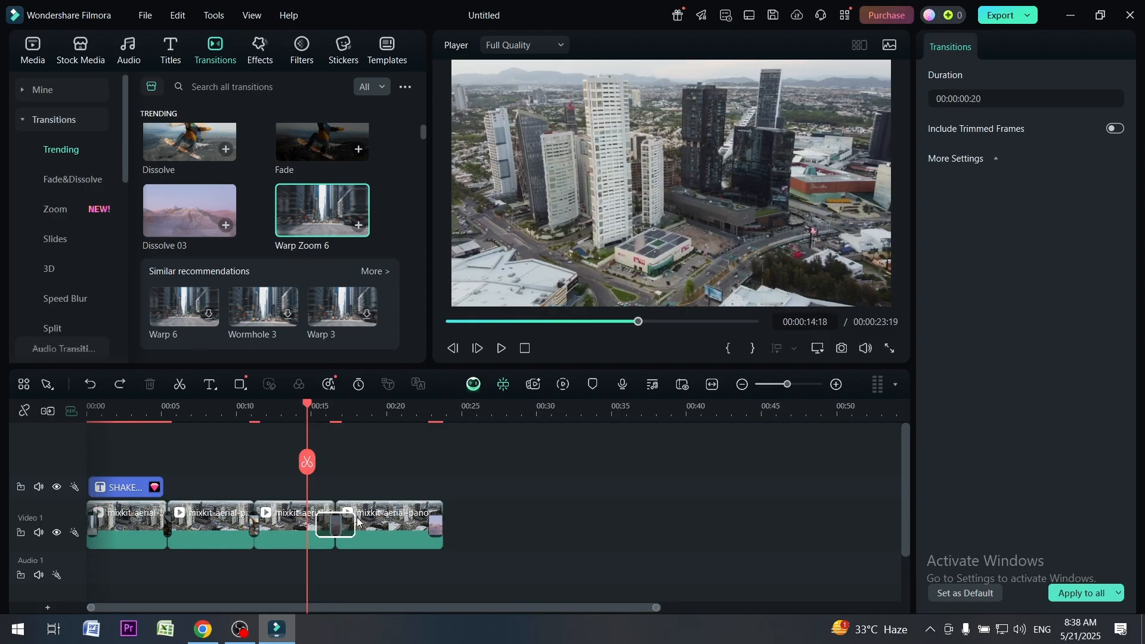
drag(342, 525, 354, 525)
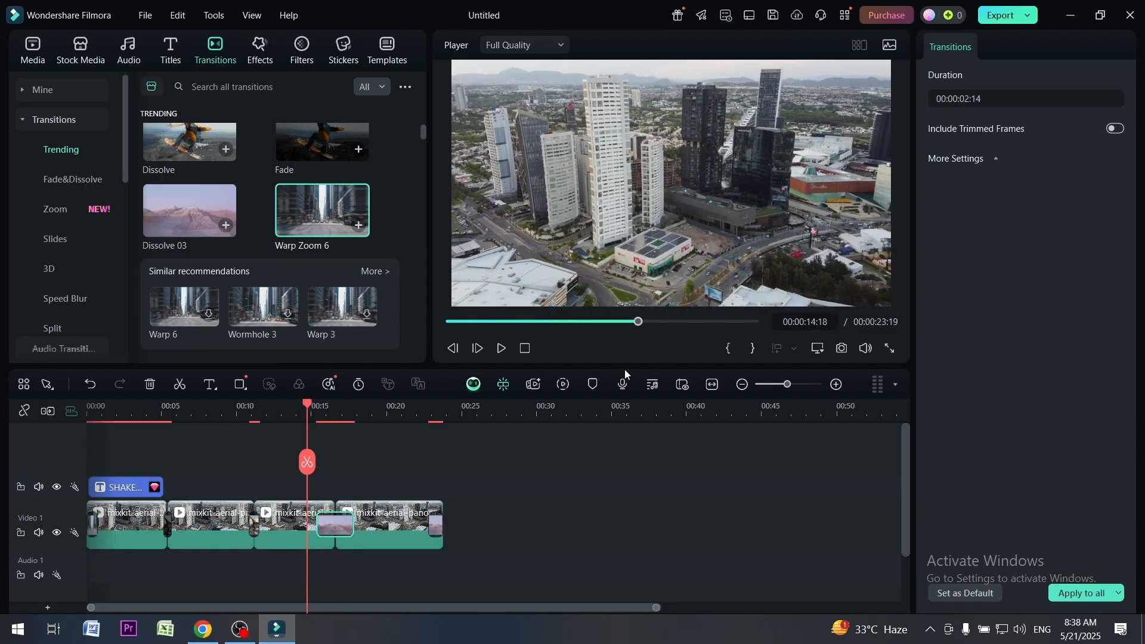
click(500, 349)
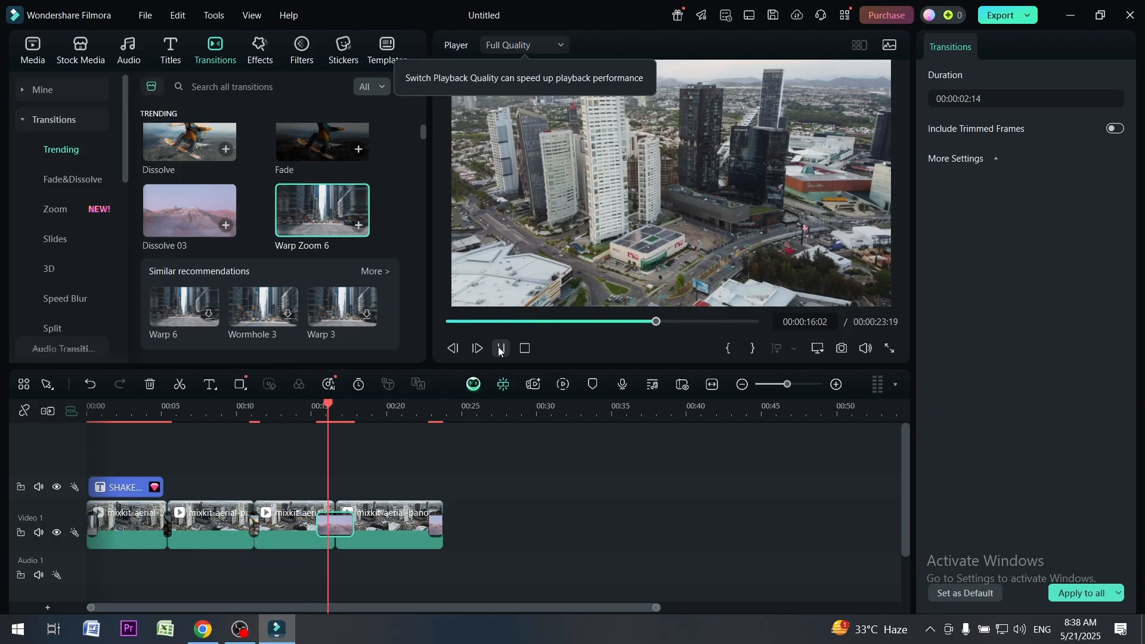
click(338, 407)
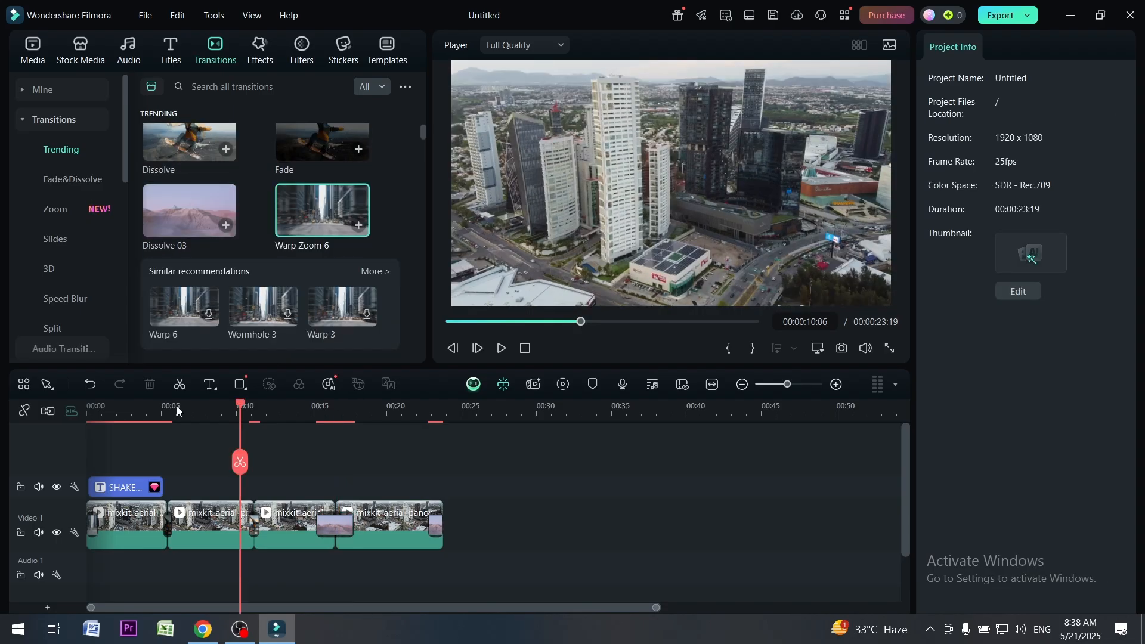
Replace all transitions with a single Warp Zoom 6 between the second and third clips and play across that cut
right_click(331, 524)
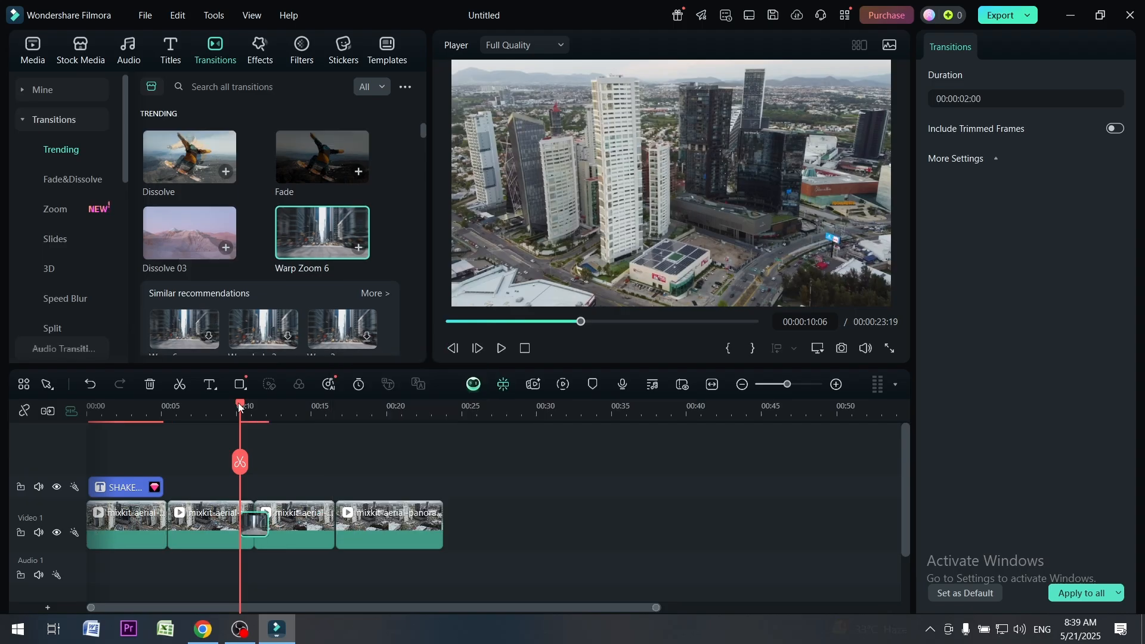
drag(239, 408, 227, 408)
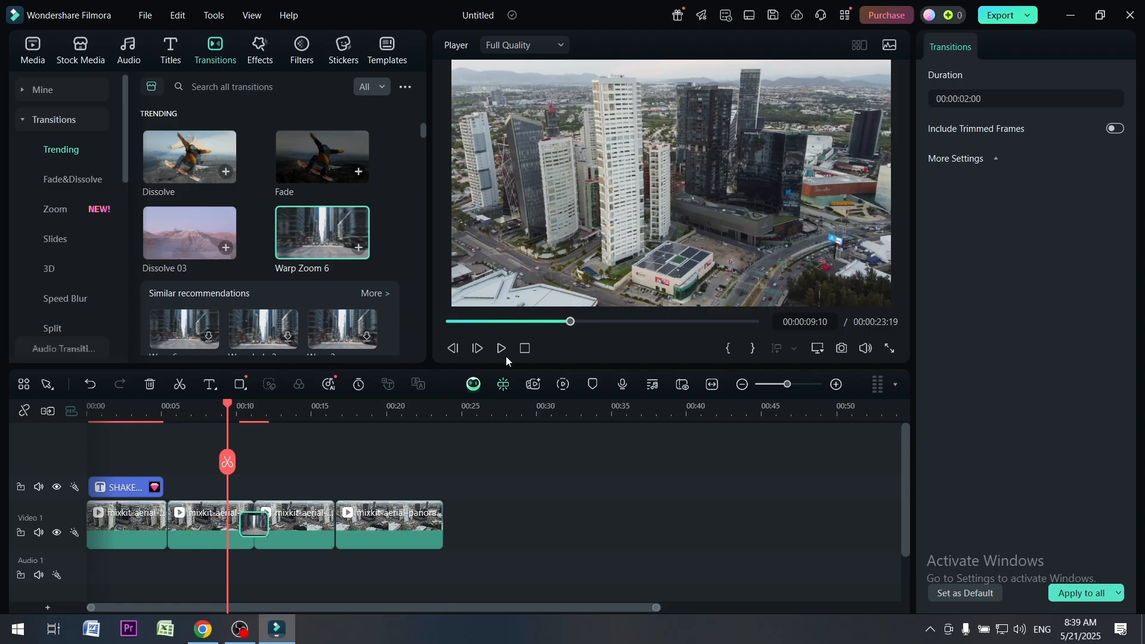
click(505, 356)
Add Warp Zoom 6 transitions between the third and fourth clips and at the last clip's end, and preview them
drag(322, 233, 341, 455)
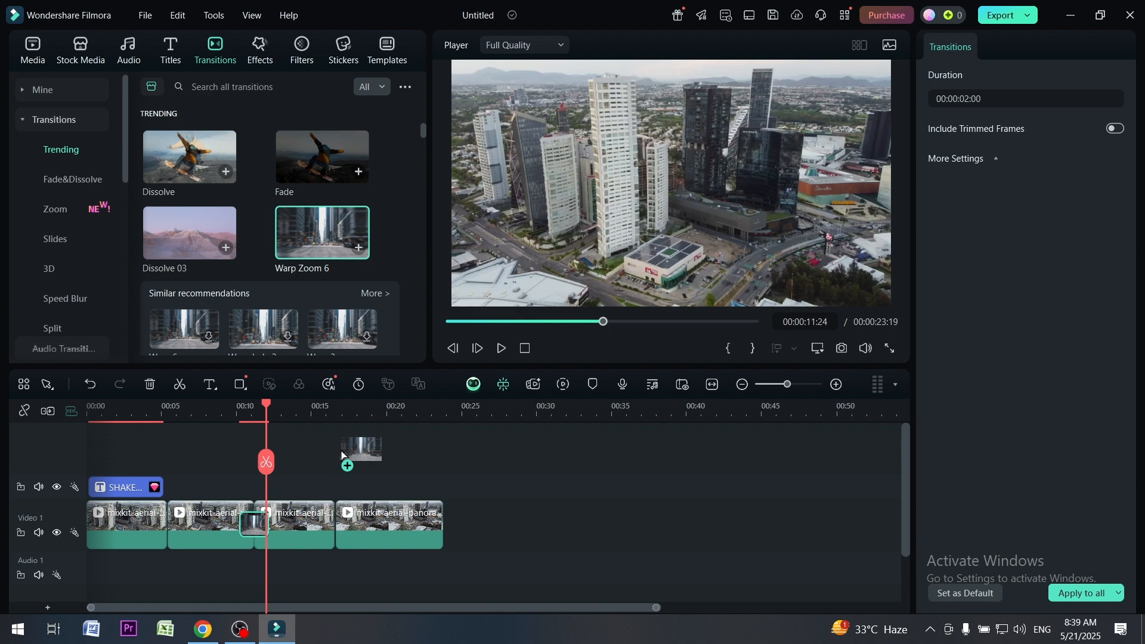
drag(341, 454, 341, 454)
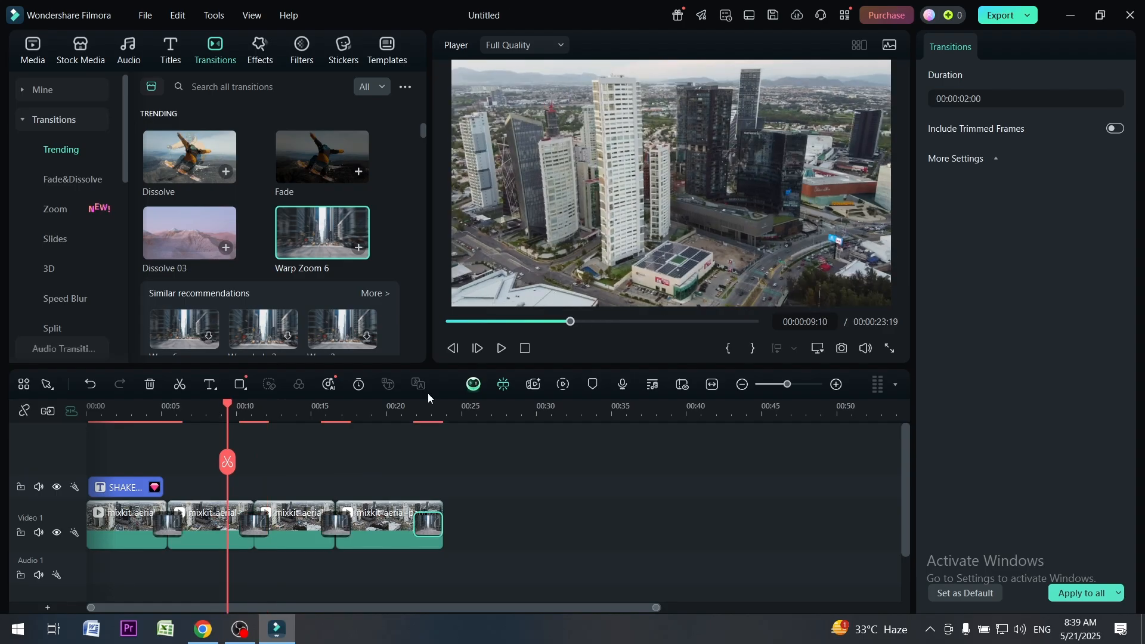
click(501, 348)
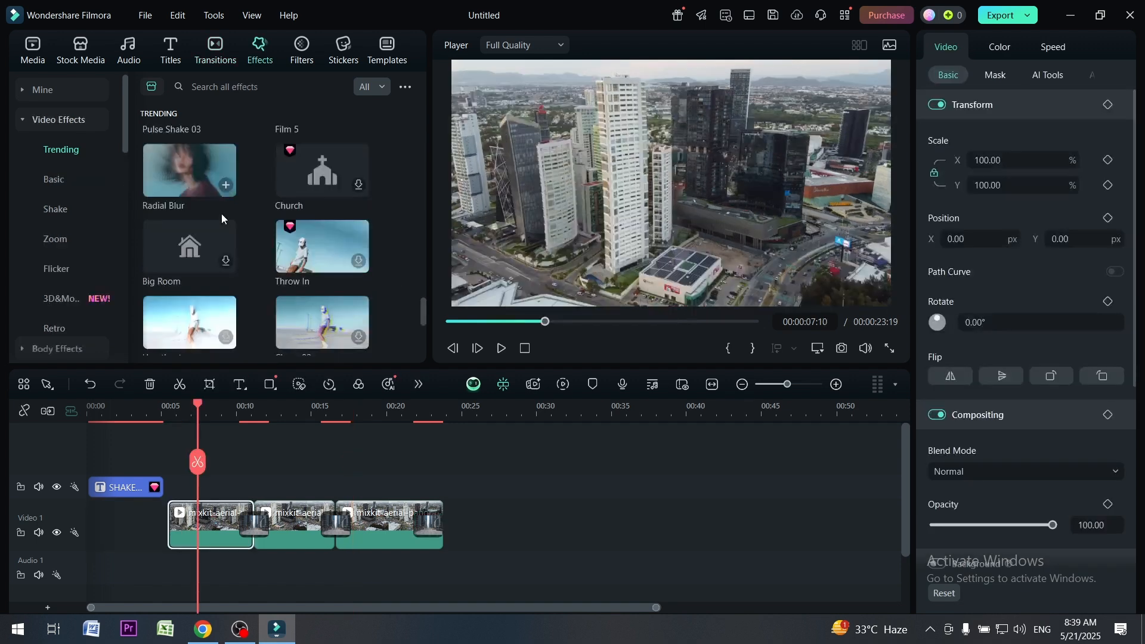
Delete all transitions and the name title, and shift the three remaining clips to the start of the timeline
right_click(257, 531)
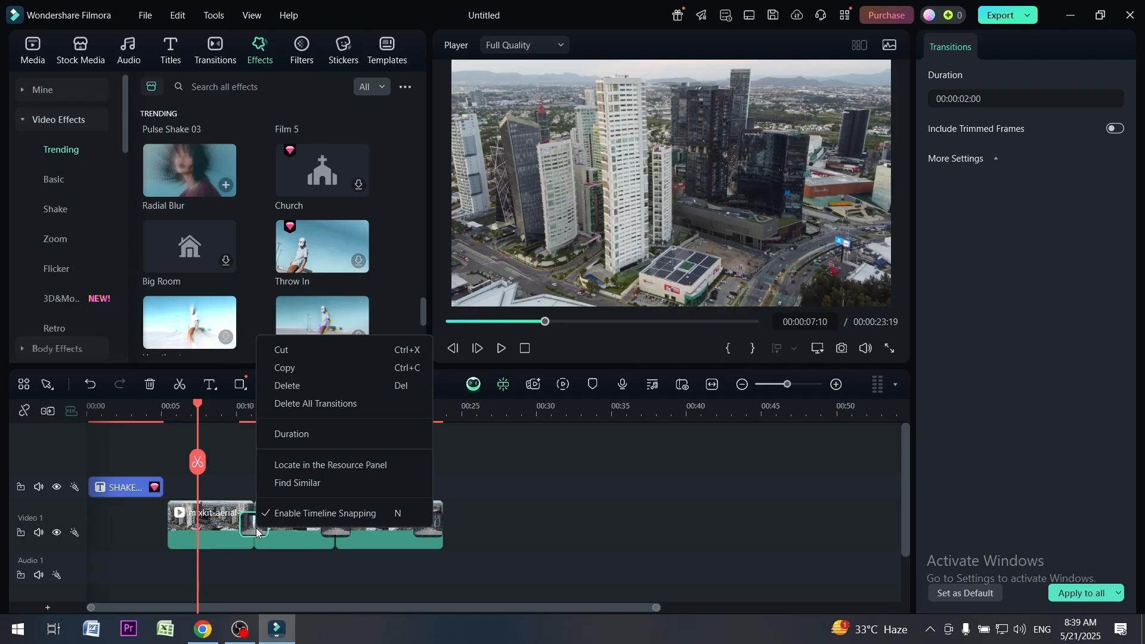
key(Delete)
click(223, 528)
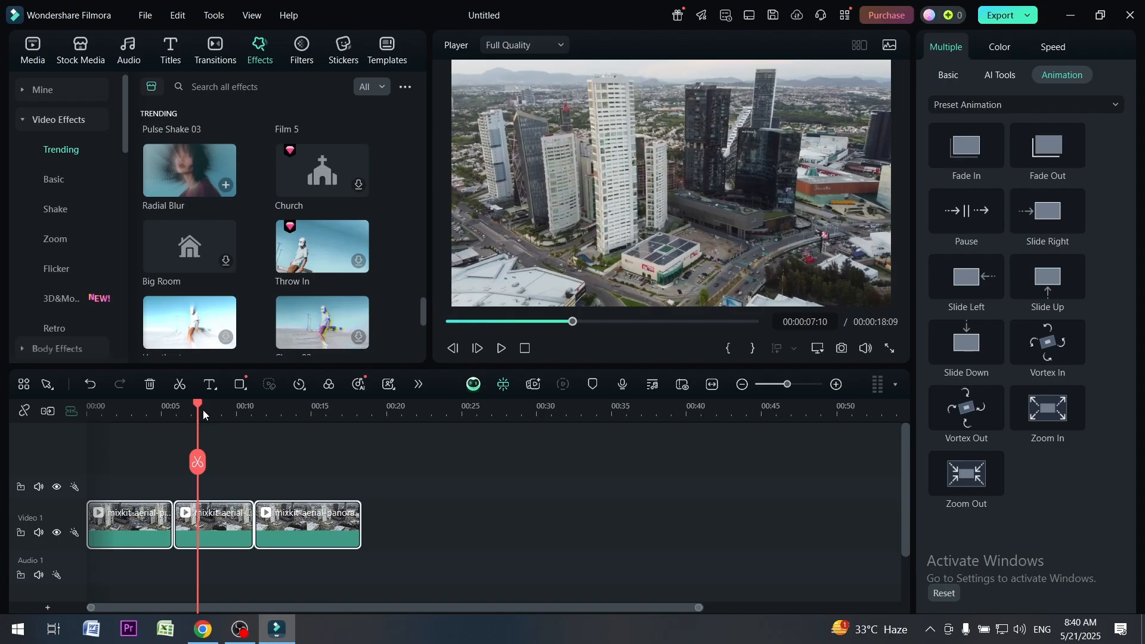
Place the Radial Blur effect on the track above the first clip and shorten it to about one second
click(162, 543)
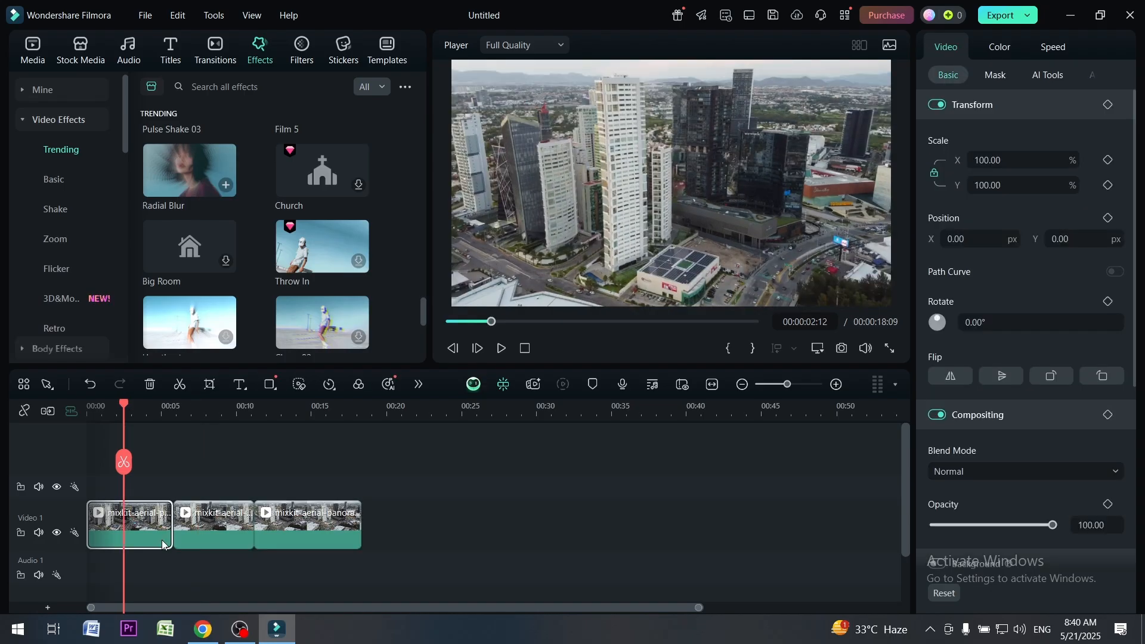
drag(190, 172, 99, 484)
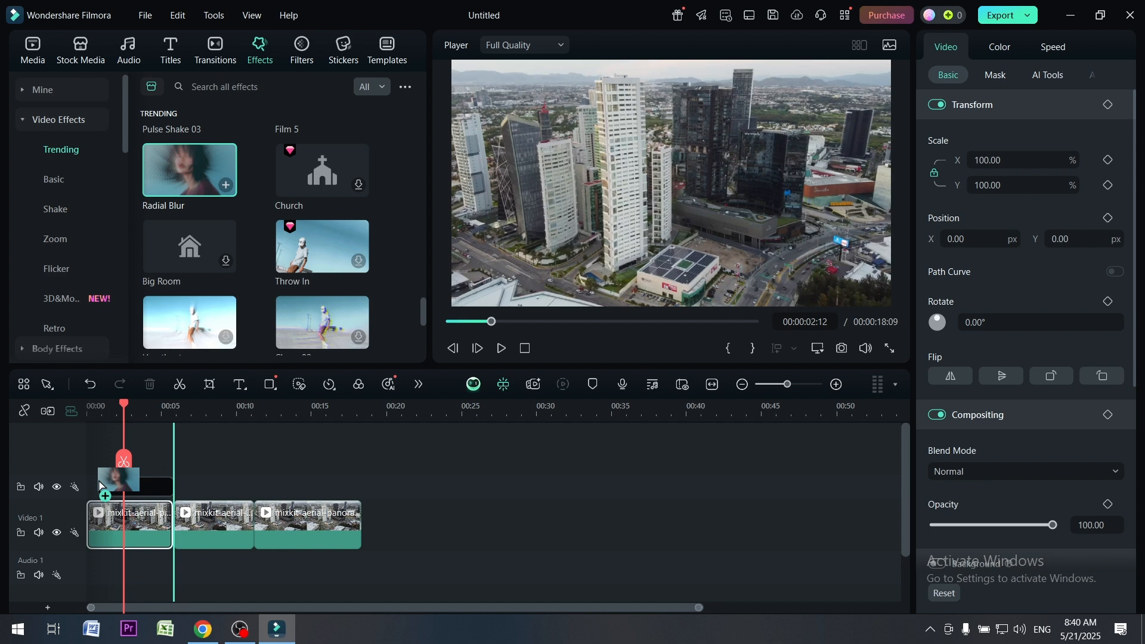
drag(99, 484, 100, 485)
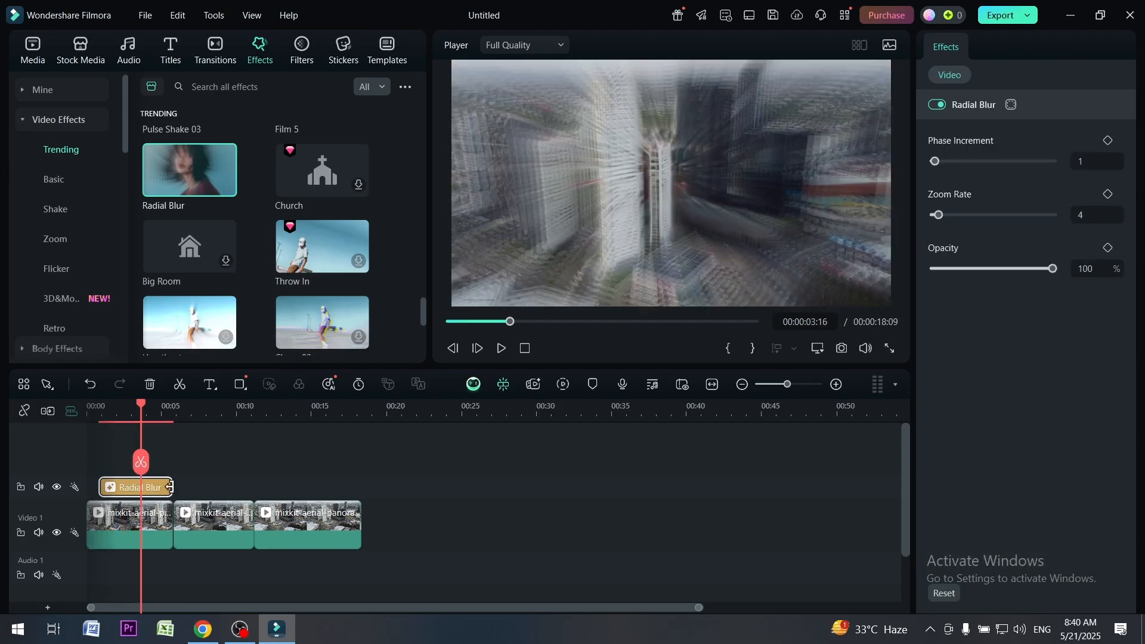
drag(170, 487, 113, 487)
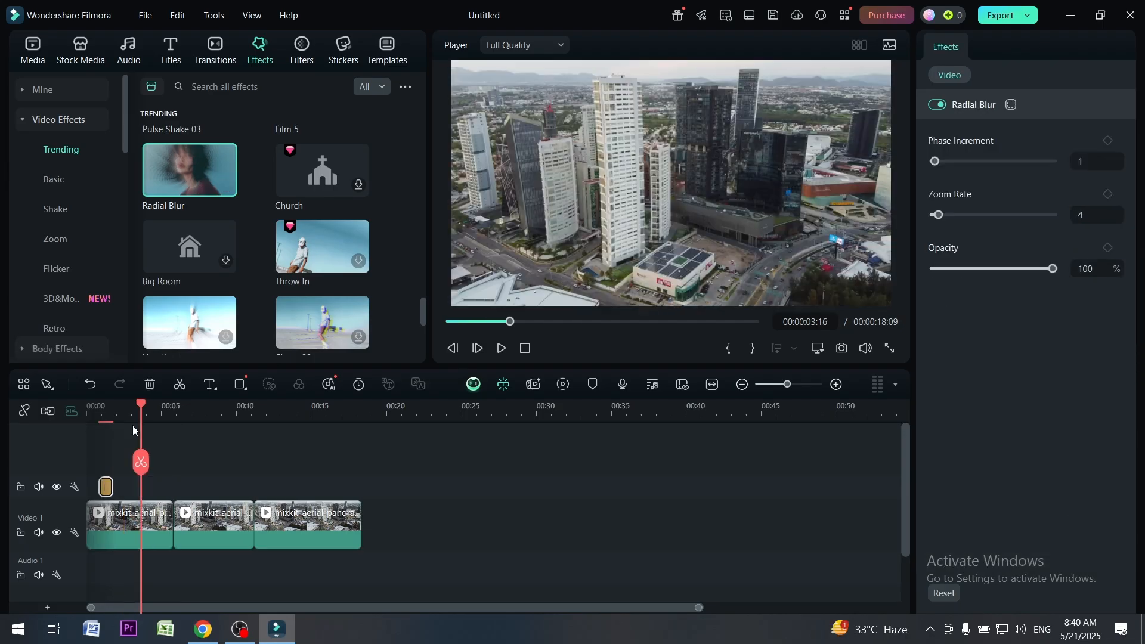
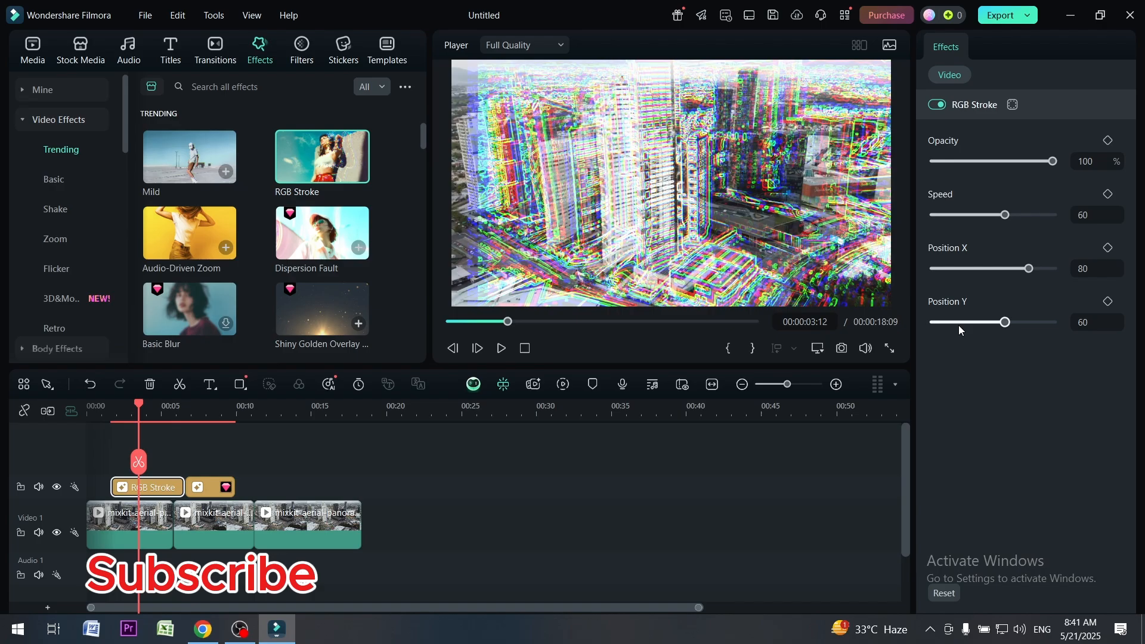
Set the RGB Stroke effect to 47% opacity, speed 52, Position X 65 and Position Y 62, and preview it from near the timeline's start
click(952, 161)
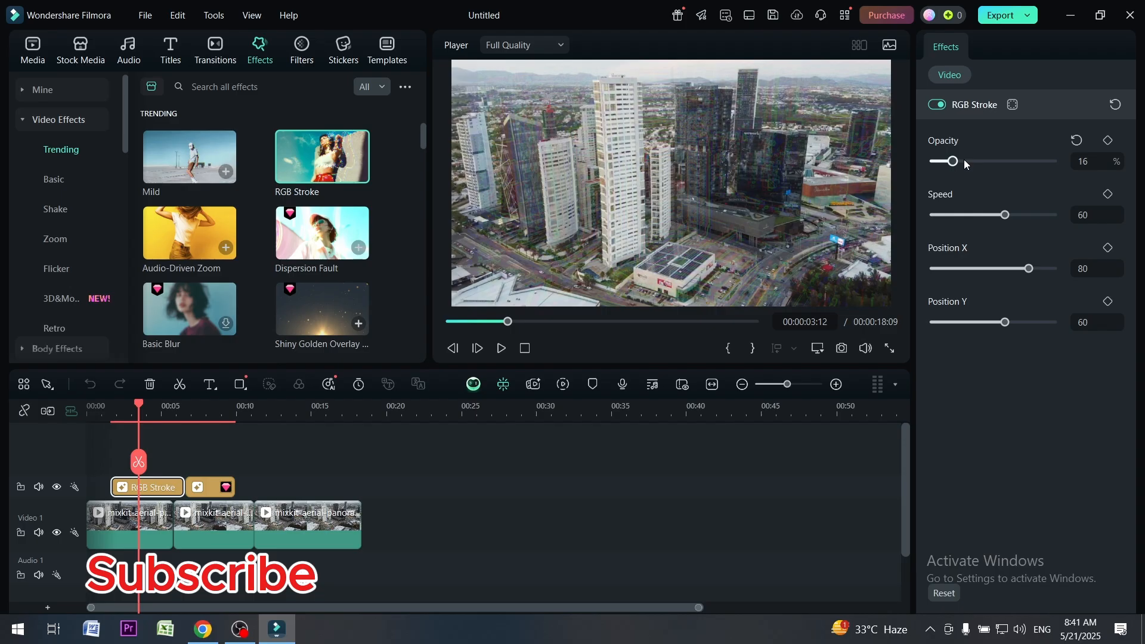
click(989, 161)
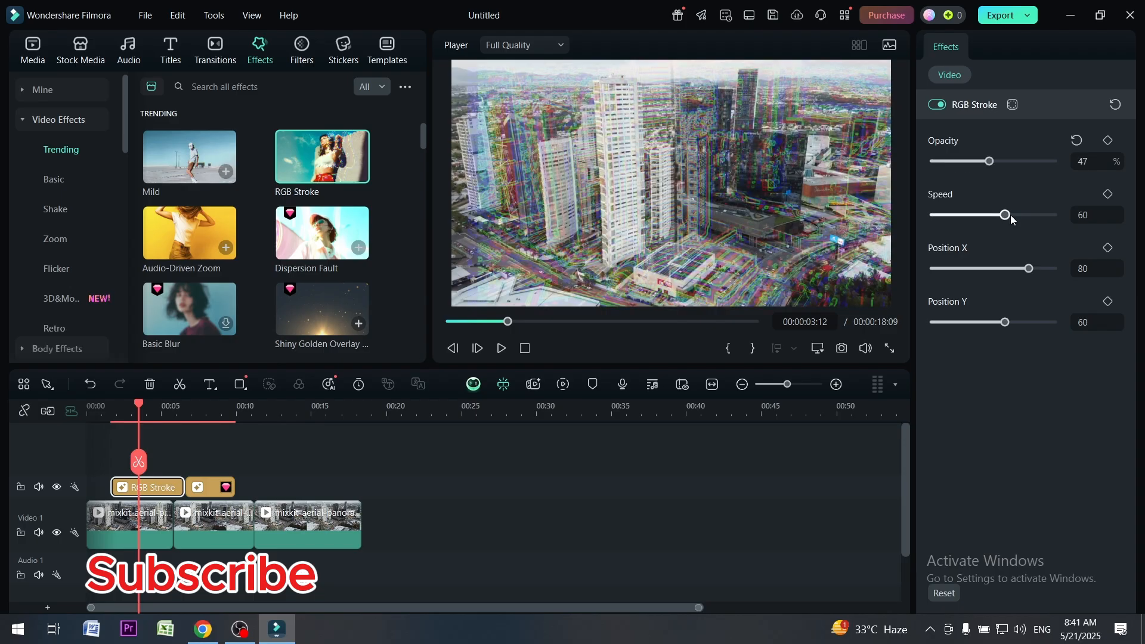
drag(993, 268, 1012, 268)
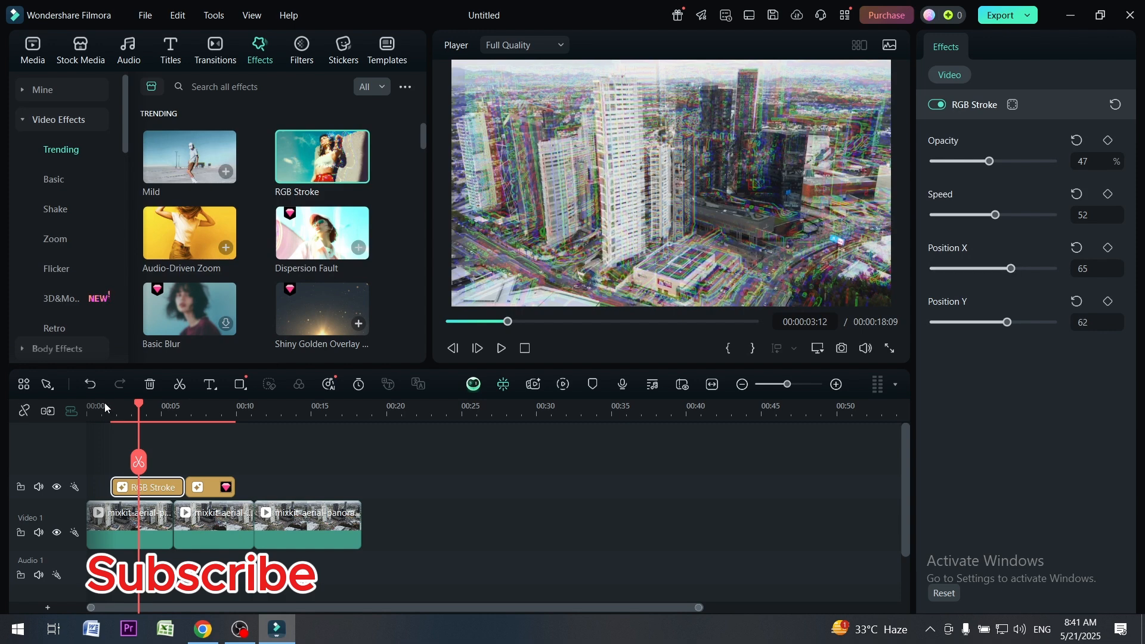
click(105, 407)
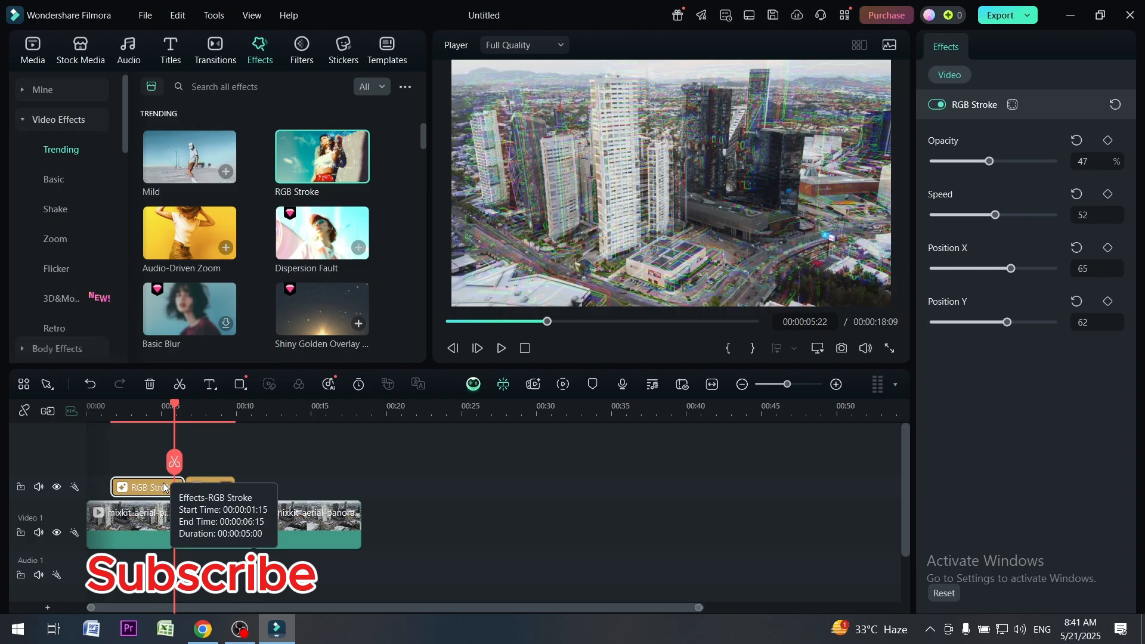
Delete both effects from the timeline and try the Audio-Driven Zoom effect on the track above the clips
key(Delete)
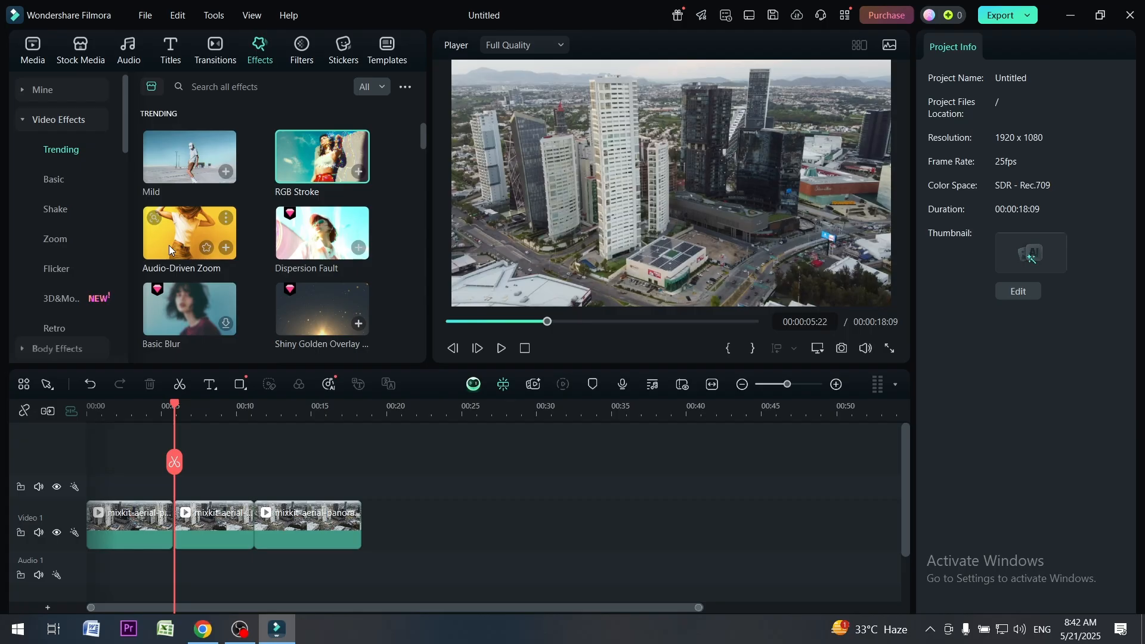
drag(169, 245, 146, 487)
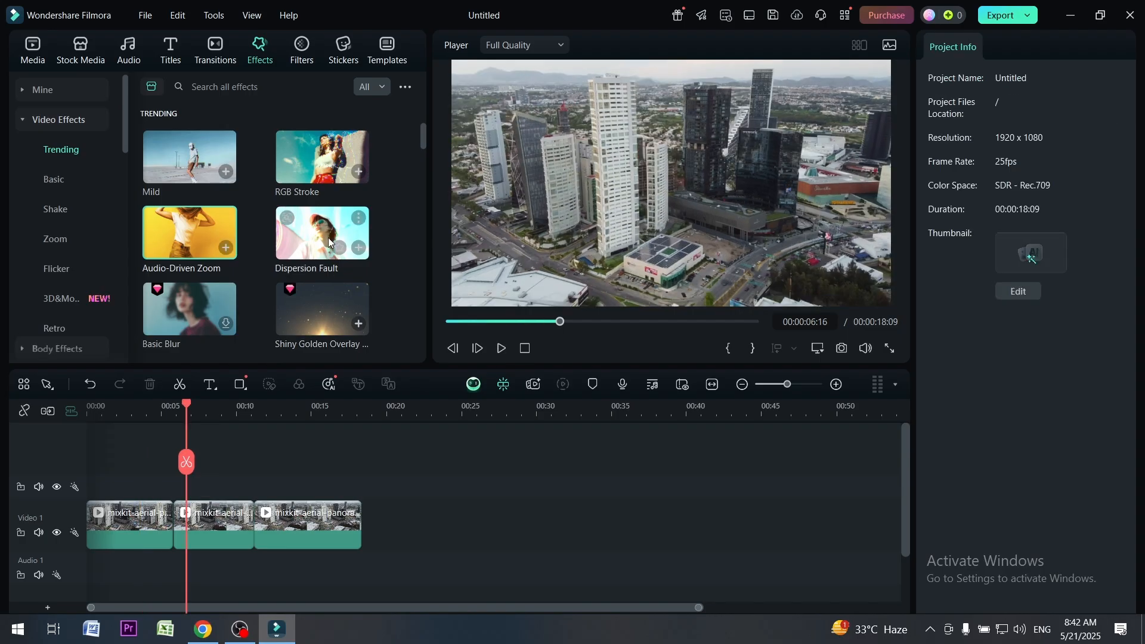
Try the Dispersion Fault effect above the cut between the first and second clips, preview it, and reduce its speed
drag(328, 237, 160, 407)
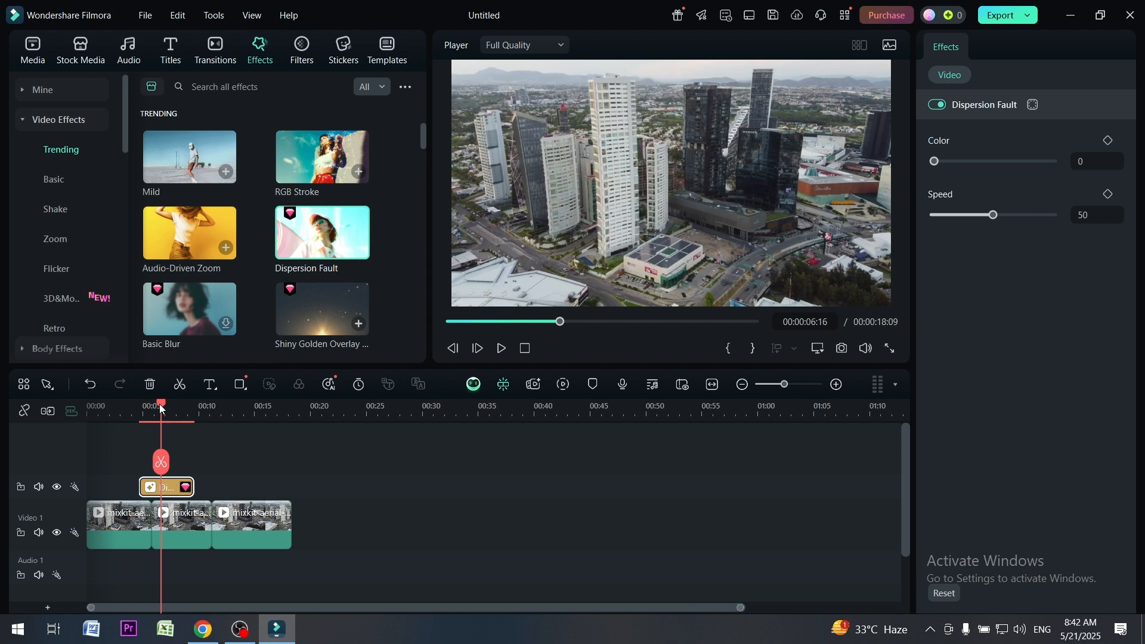
drag(159, 407, 131, 407)
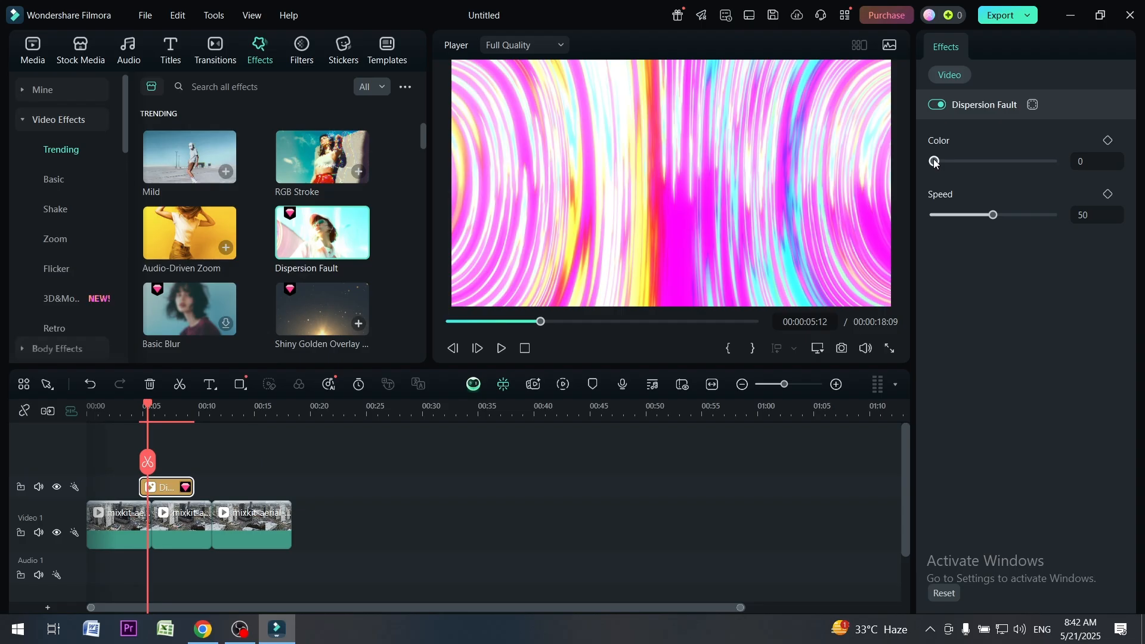
drag(993, 214, 964, 214)
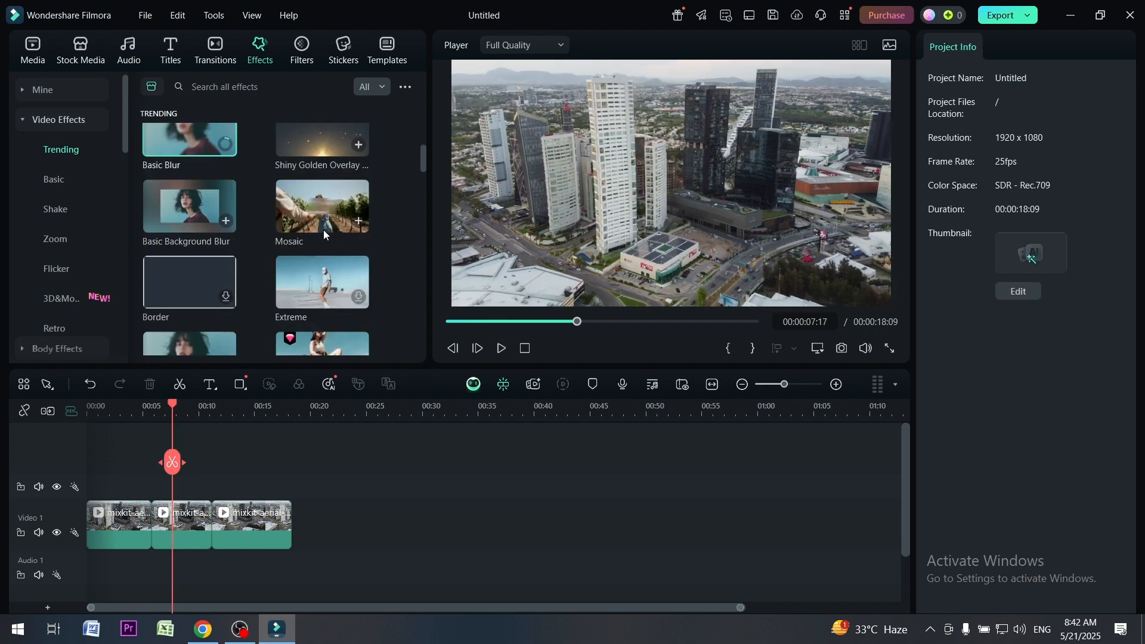
Try the Shiny Golden Overlay 07 effect above the second clip at 37% opacity and delete it
drag(322, 146, 173, 489)
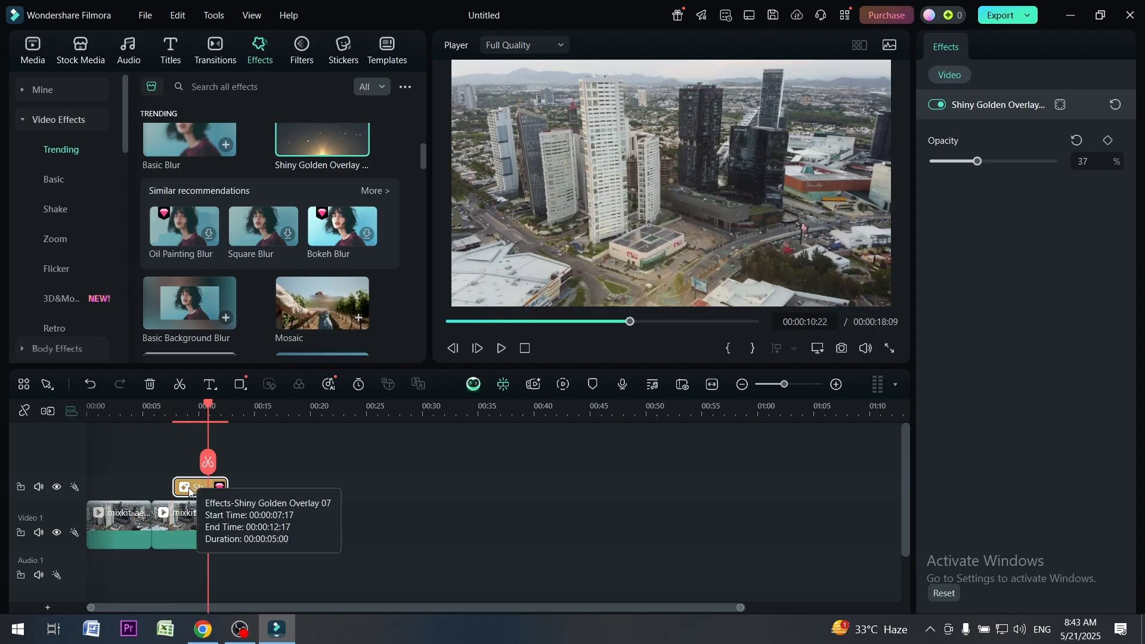
key(Delete)
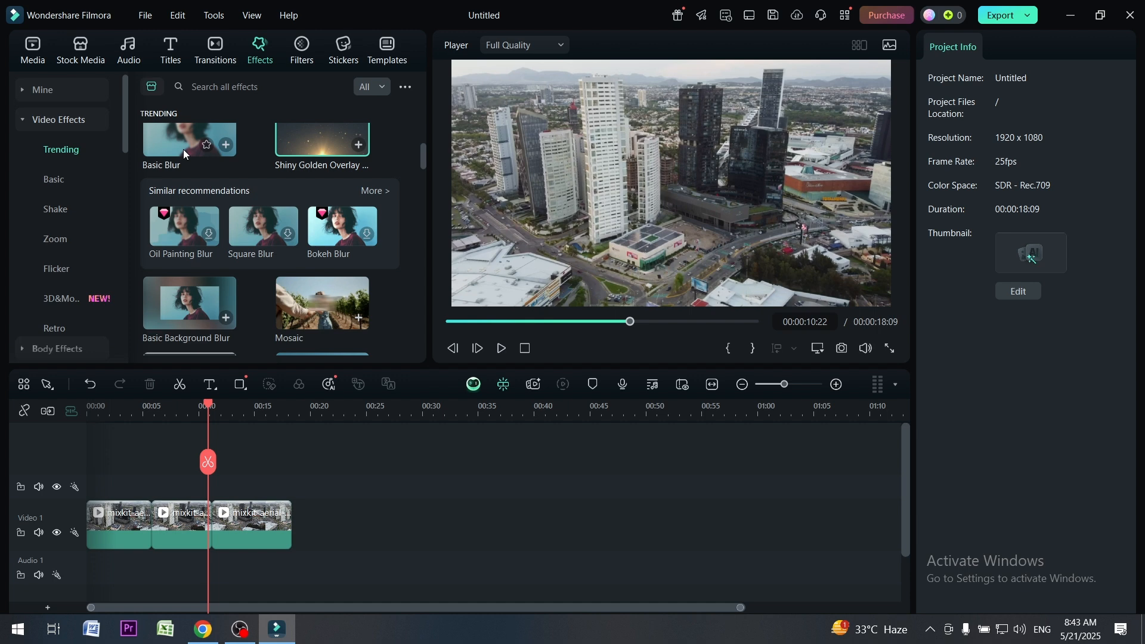
Try the Basic Blur effect above the second clip, shortened and with blur at 11.32, and delete it after playback
drag(184, 154, 208, 409)
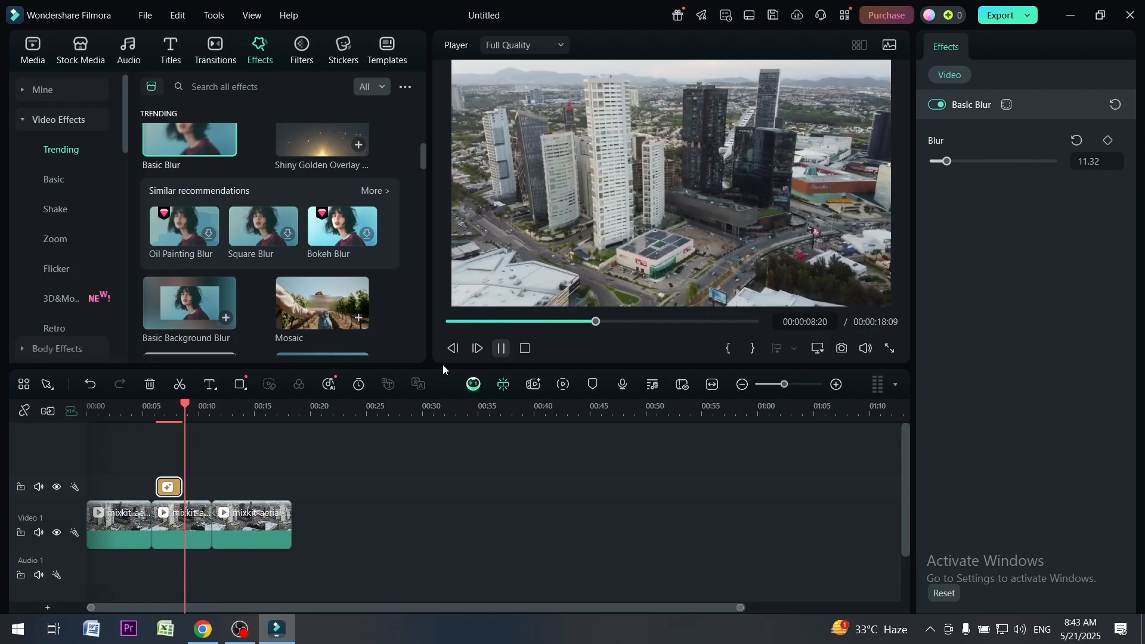
key(space)
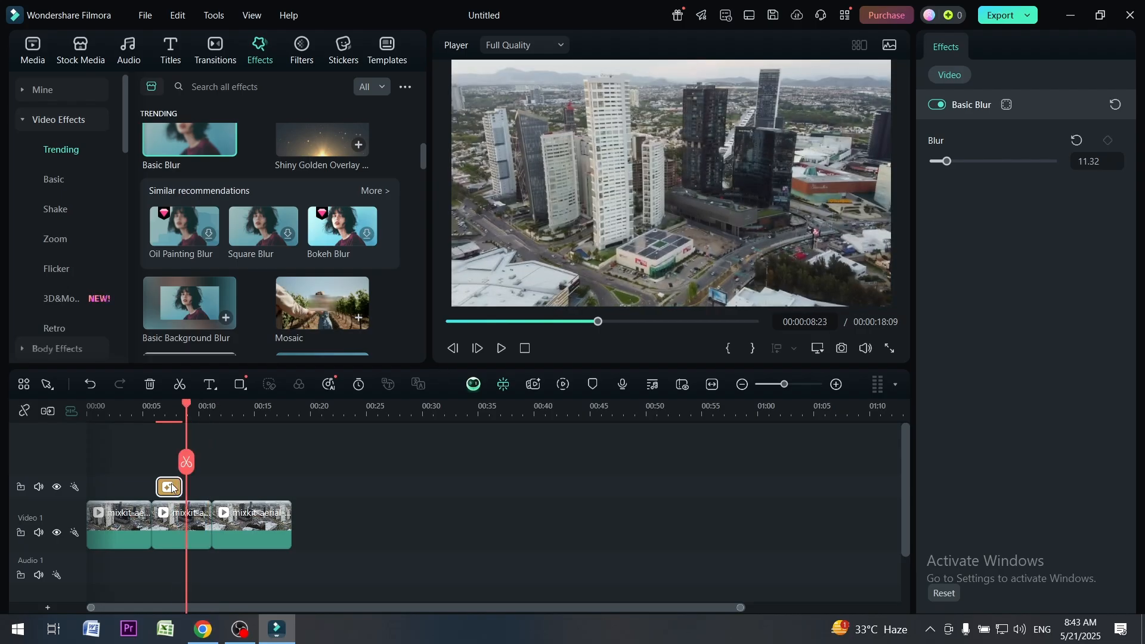
key(Delete)
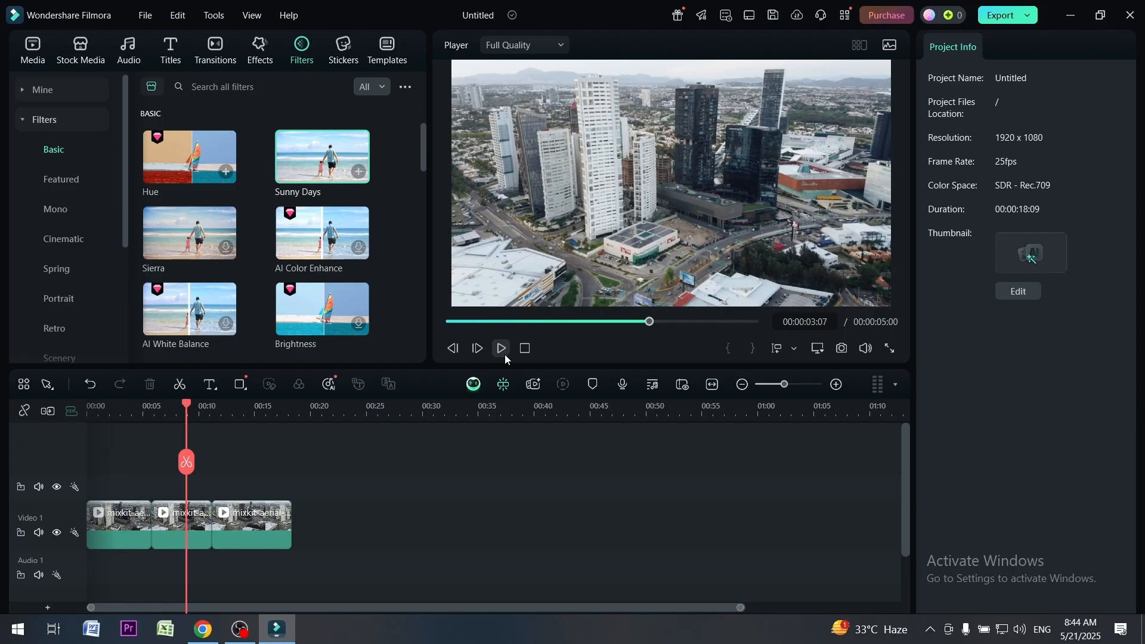
Download the Dim lit 01 filter and place it above the cut between the first and second clips
scroll(343, 316, down, 5)
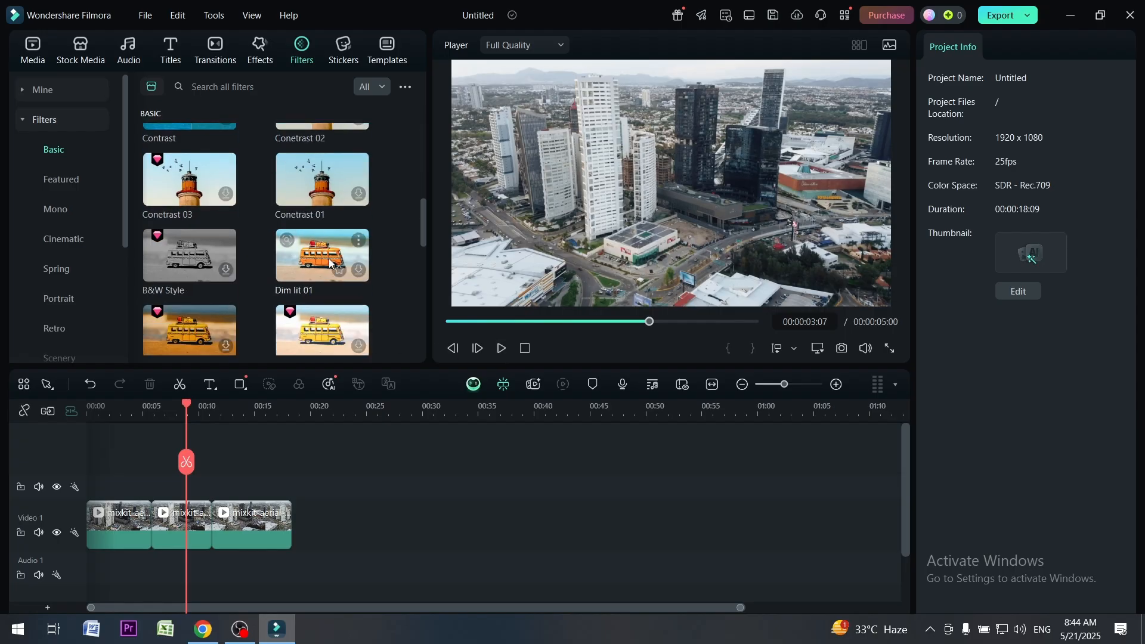
click(357, 269)
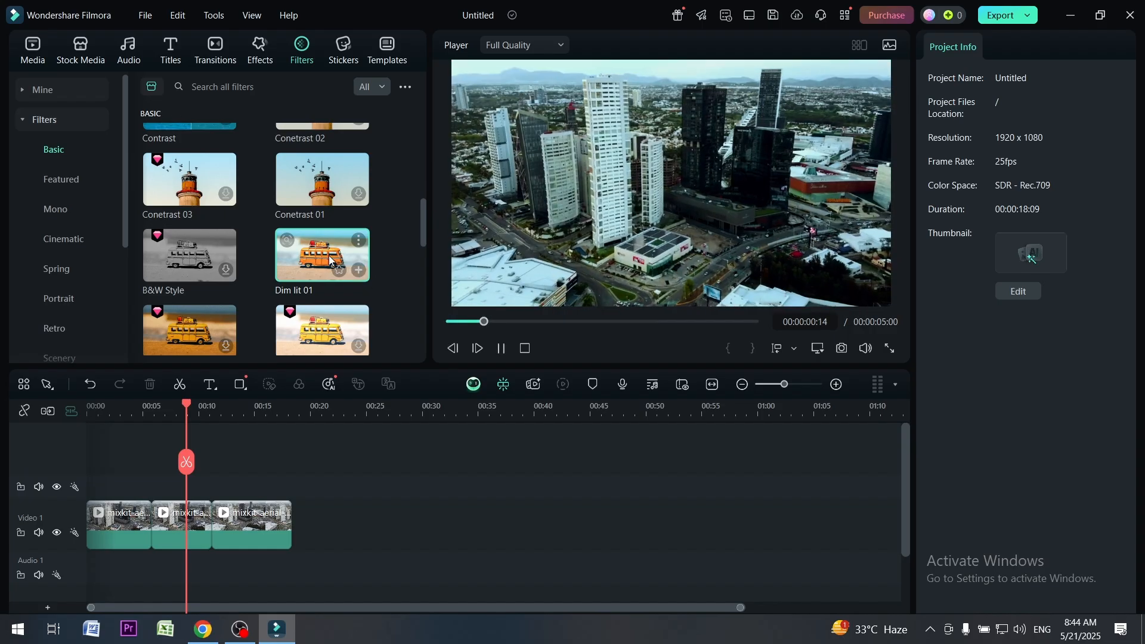
drag(328, 260, 154, 484)
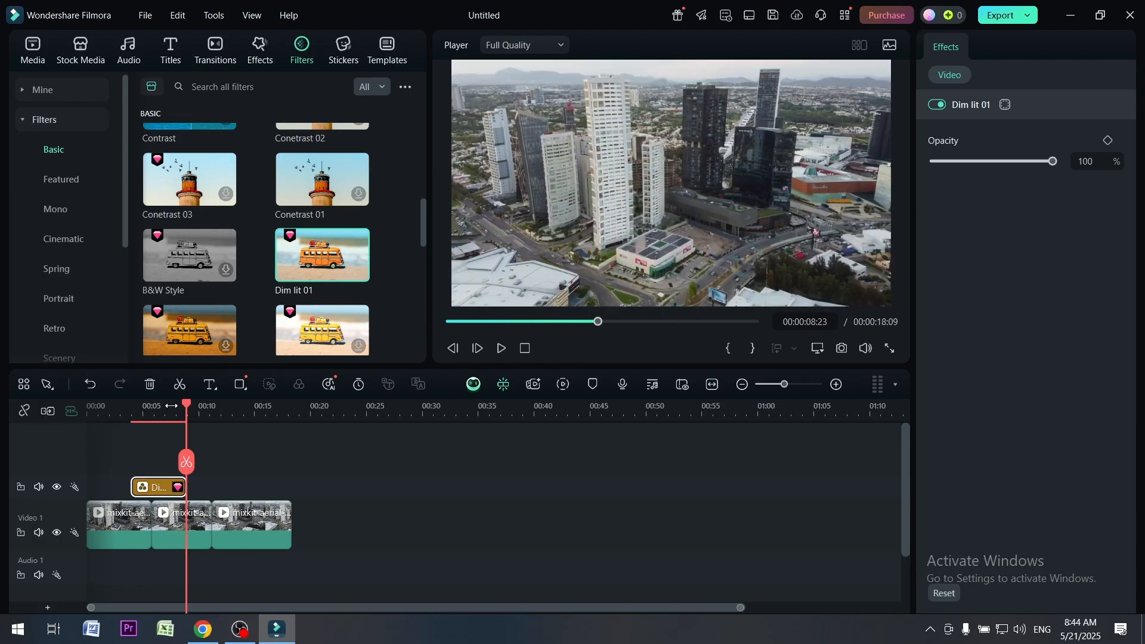
Play the Dim lit 01 section in full screen from about the three-second mark and return to the editor
click(112, 416)
click(121, 419)
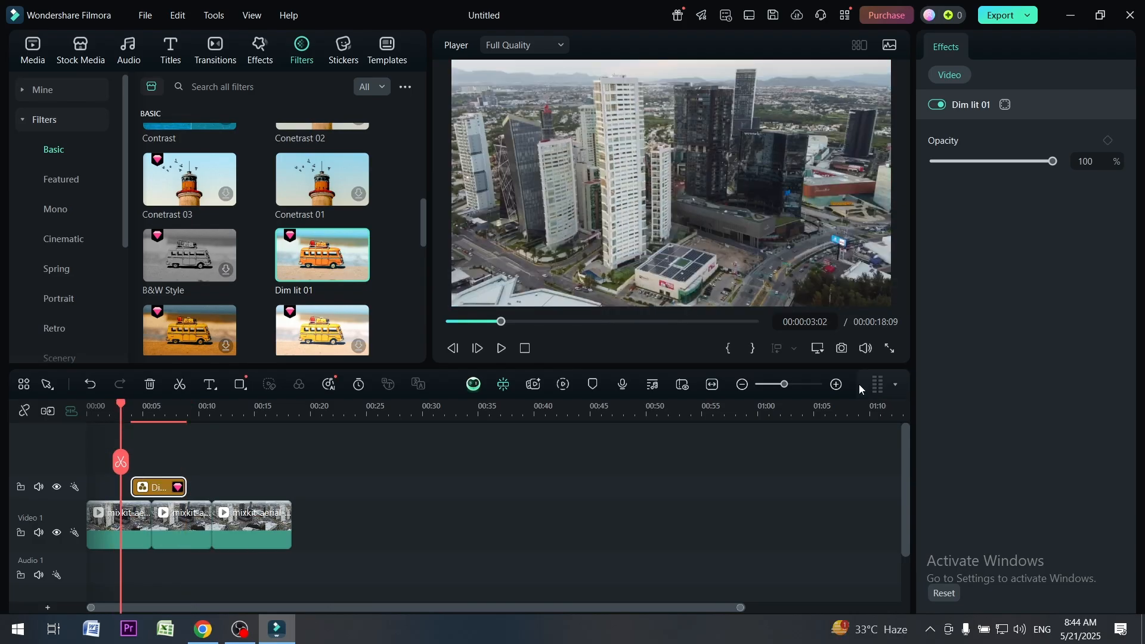
click(890, 350)
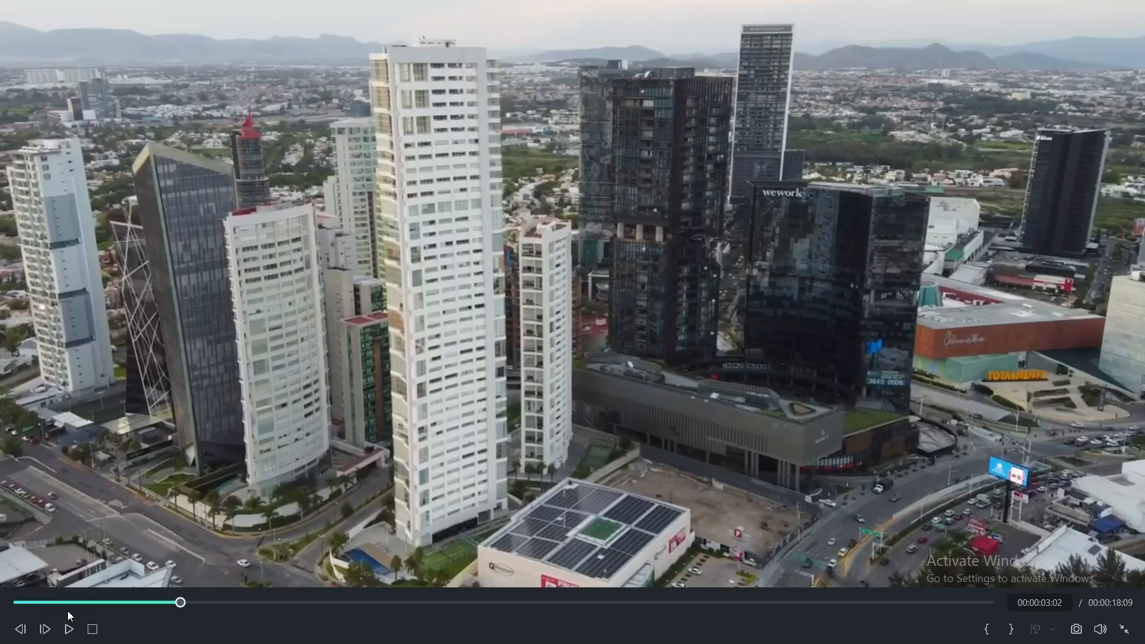
click(69, 628)
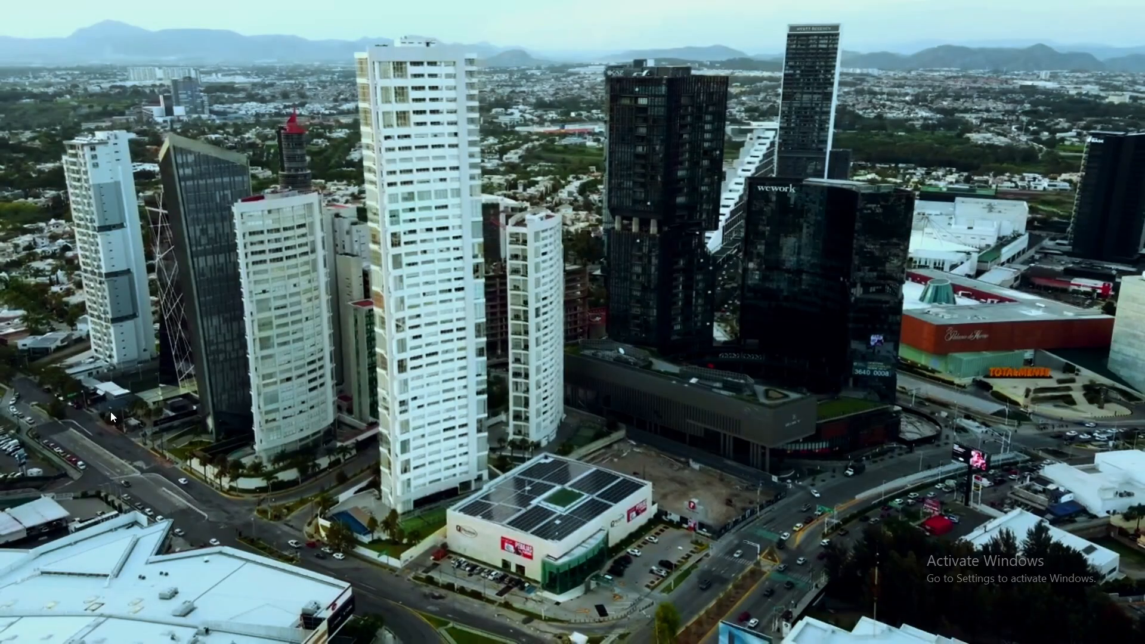
key(Escape)
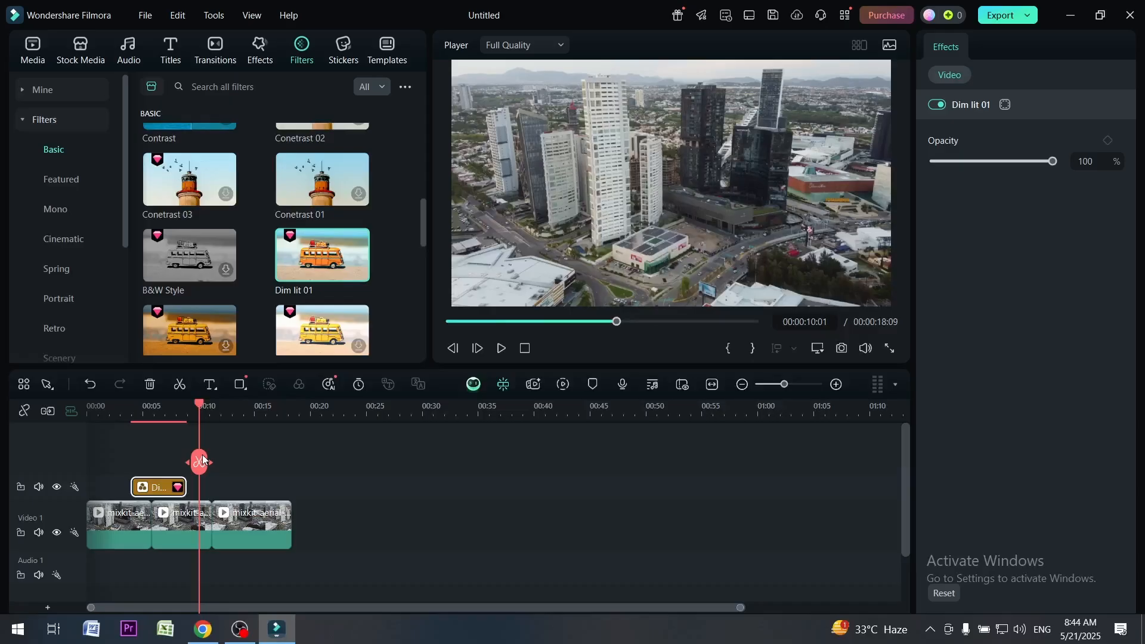
Compare the Dim lit 01 filter at different opacities and switched off and on, and set its opacity to 81%
drag(198, 410, 146, 410)
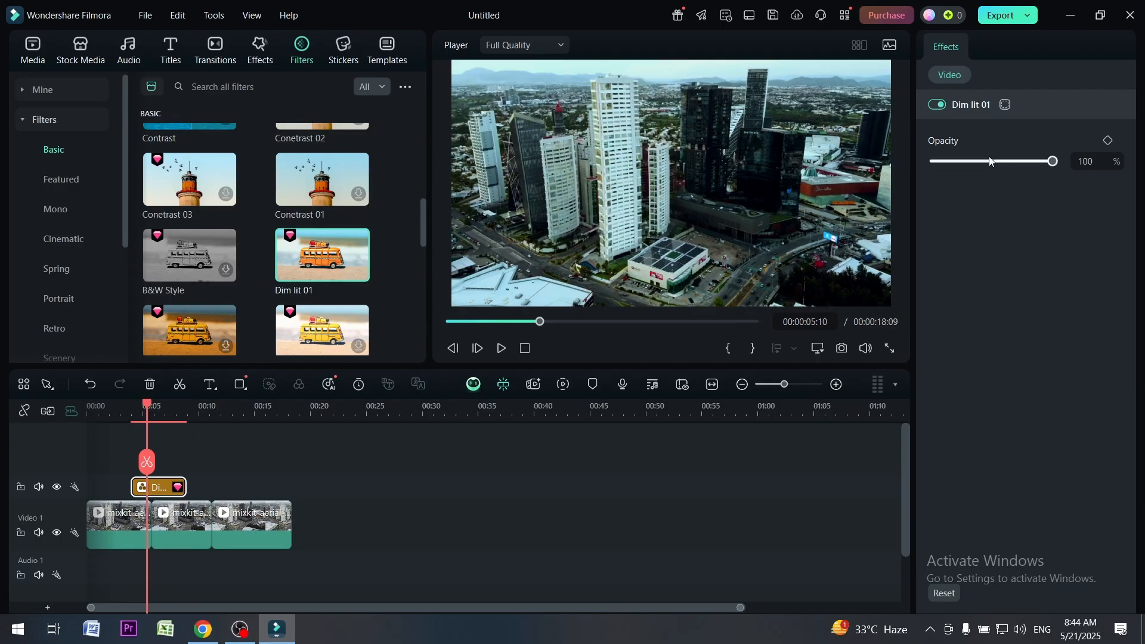
mouse_move(1052, 161)
mouse_down()
mouse_move(990, 161)
mouse_move(1063, 159)
mouse_up()
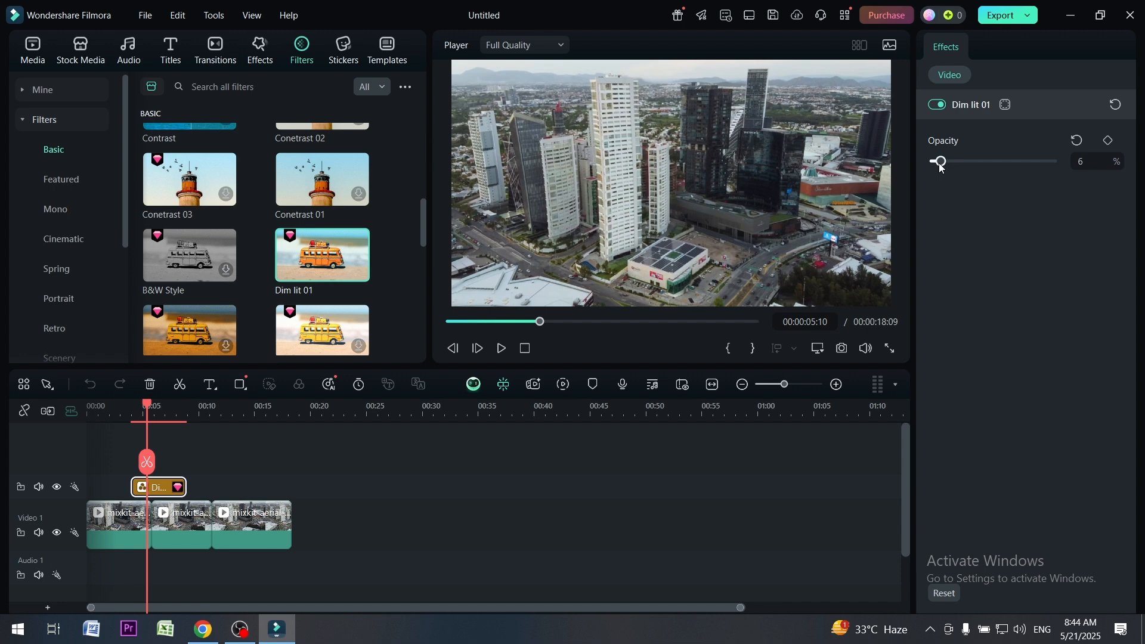
drag(941, 167, 1052, 168)
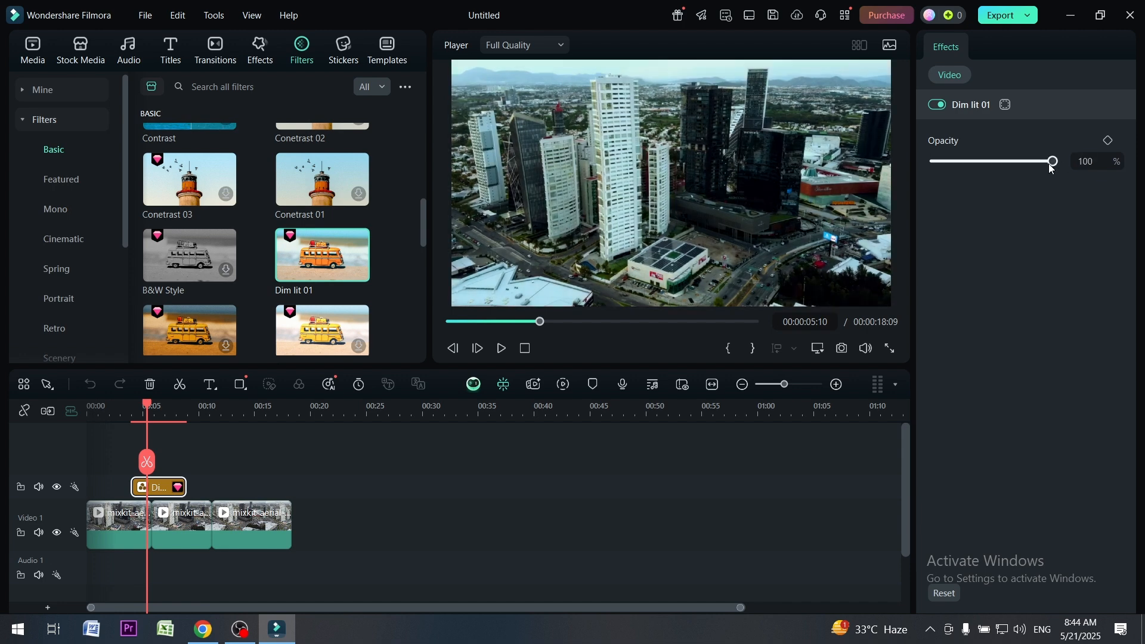
drag(1052, 162, 982, 162)
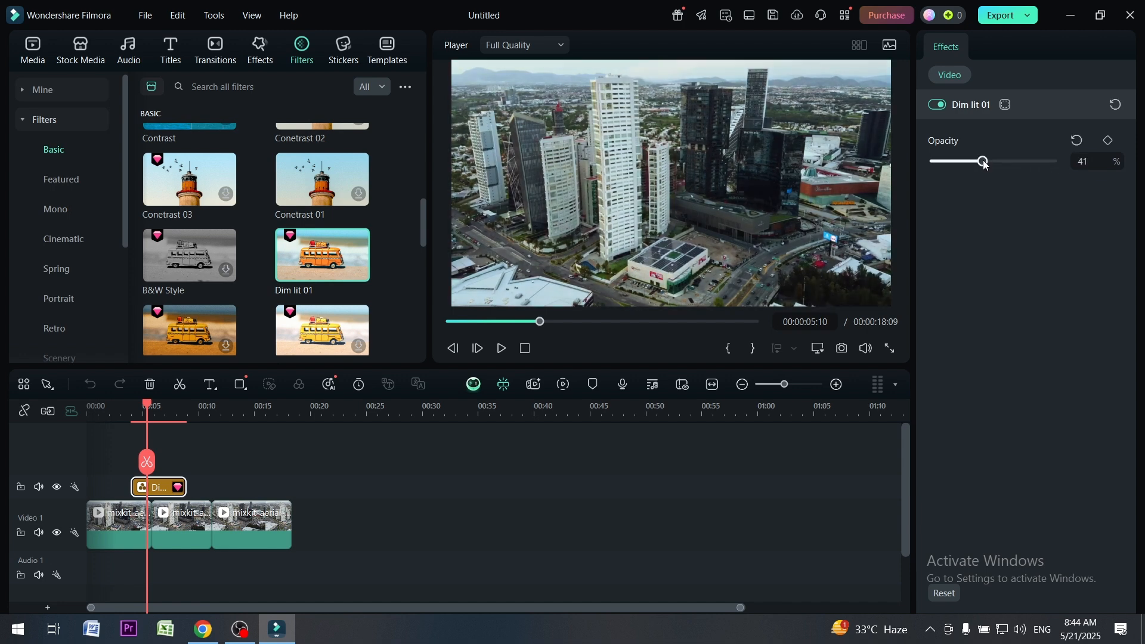
click(936, 105)
click(935, 105)
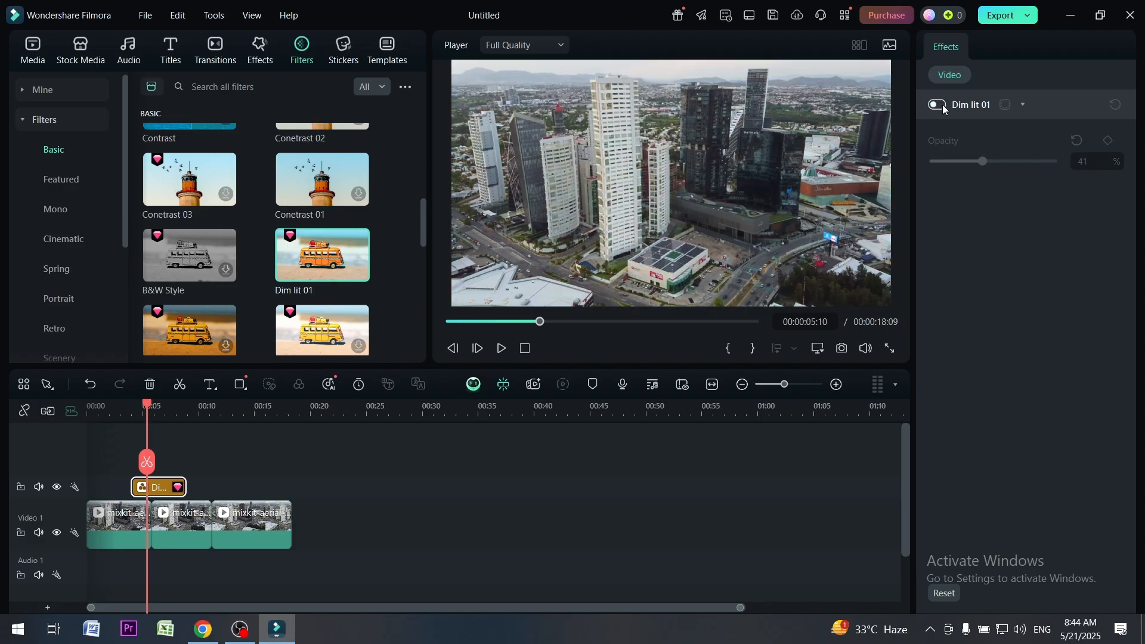
drag(983, 162, 1030, 161)
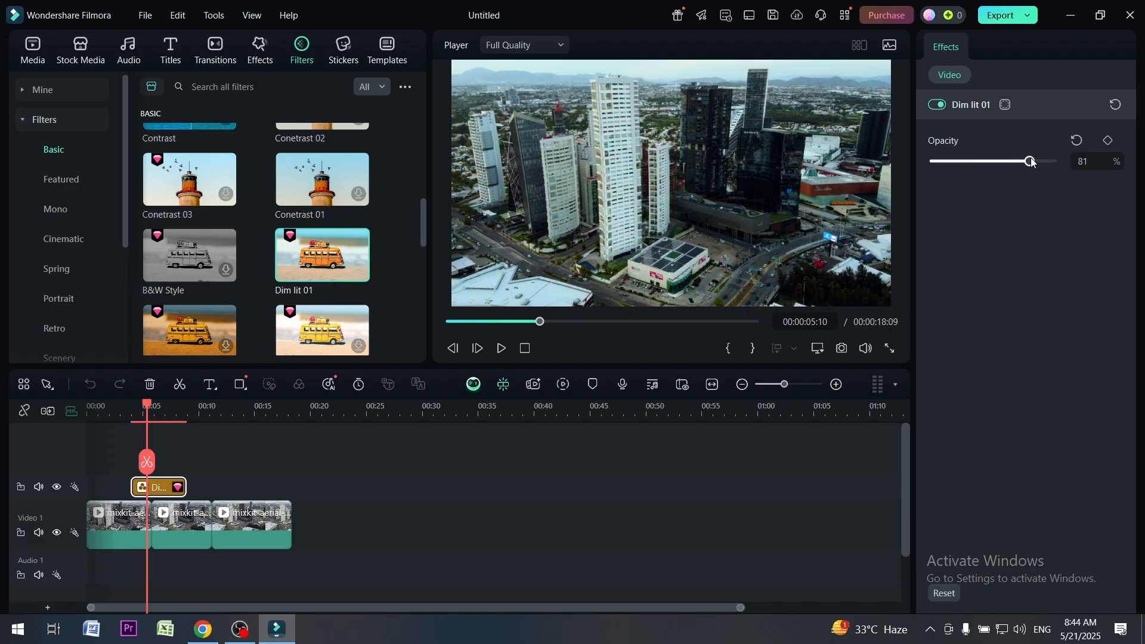
Add and remove an opacity keyframe on Dim lit 01, and play the timeline across the filter's start
click(1108, 140)
click(1107, 141)
drag(150, 405, 134, 409)
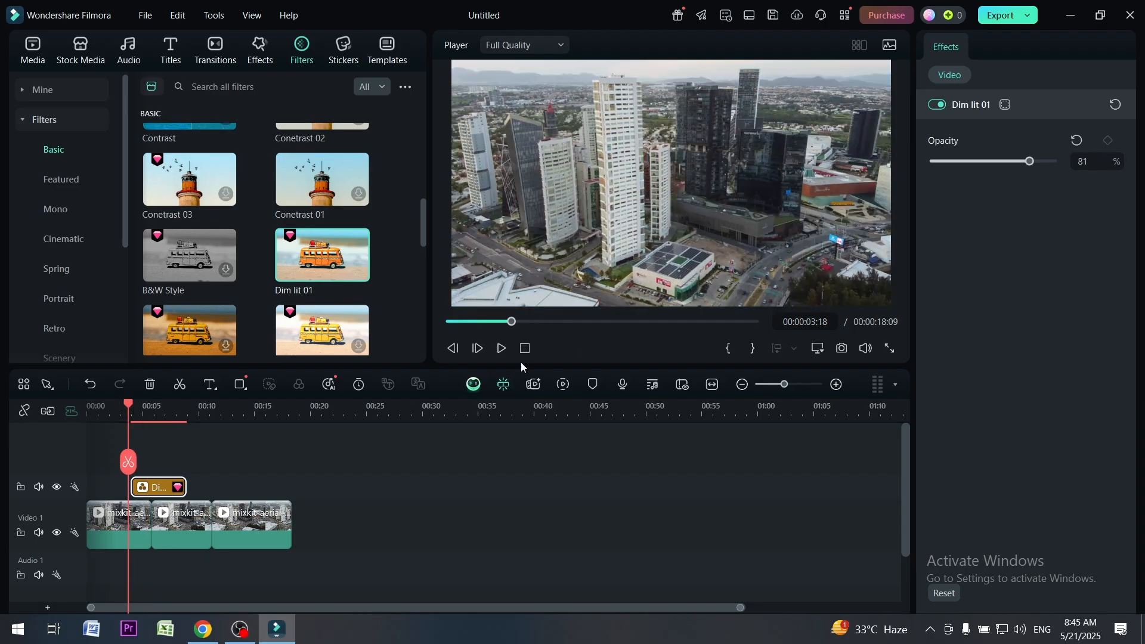
click(501, 350)
click(506, 351)
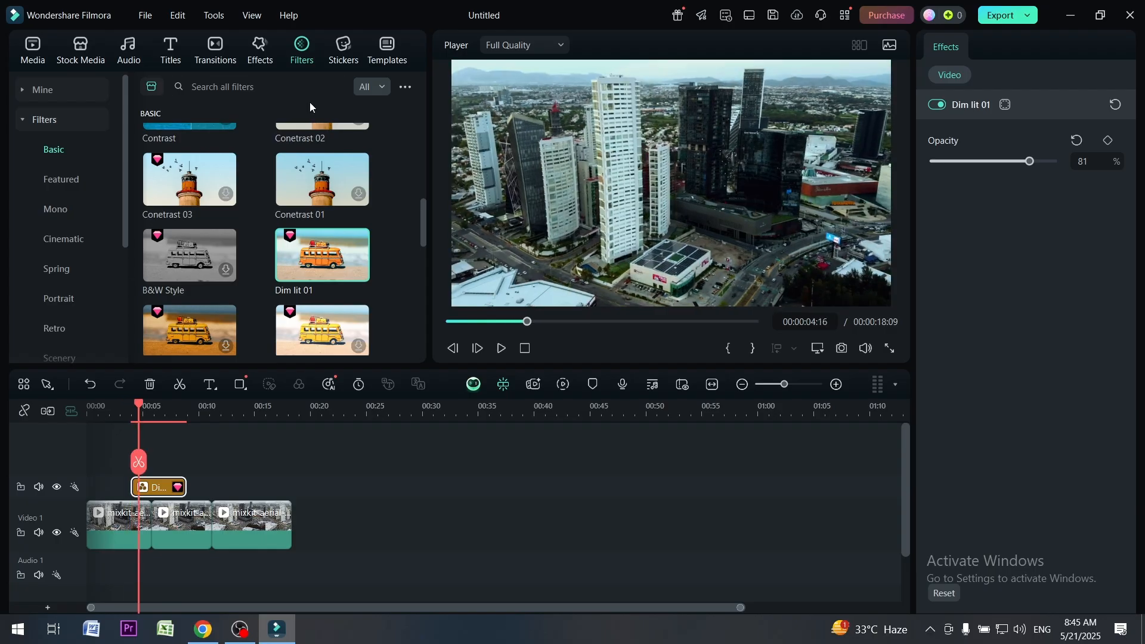
Delete the Dim lit 01 filter and place the blue thumbs-up sticker above the start of the second clip
click(343, 51)
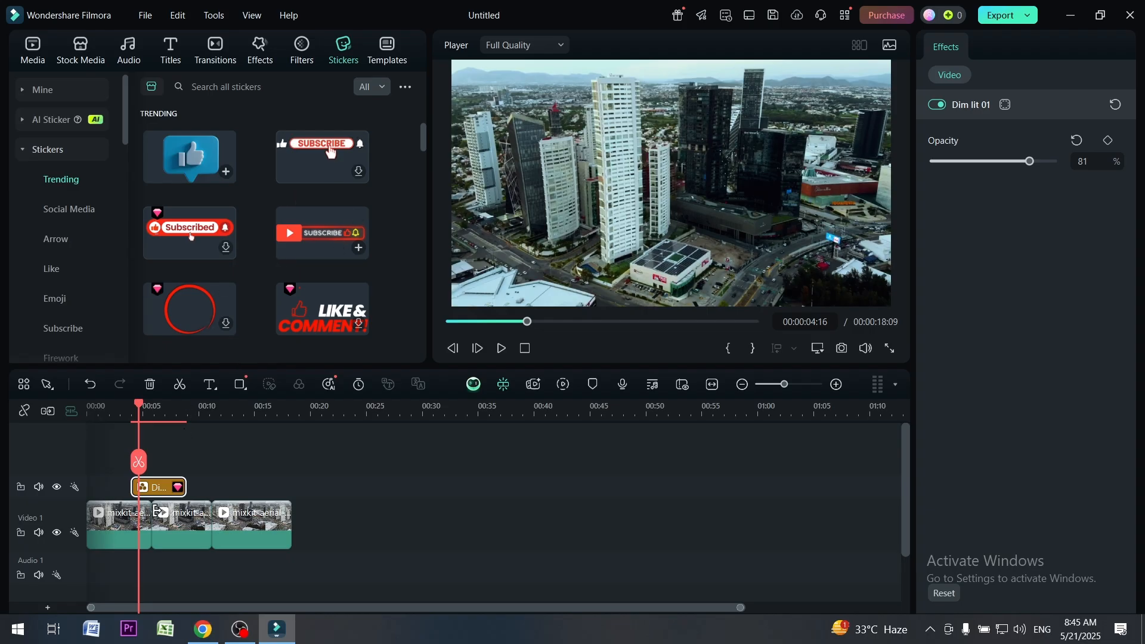
key(Delete)
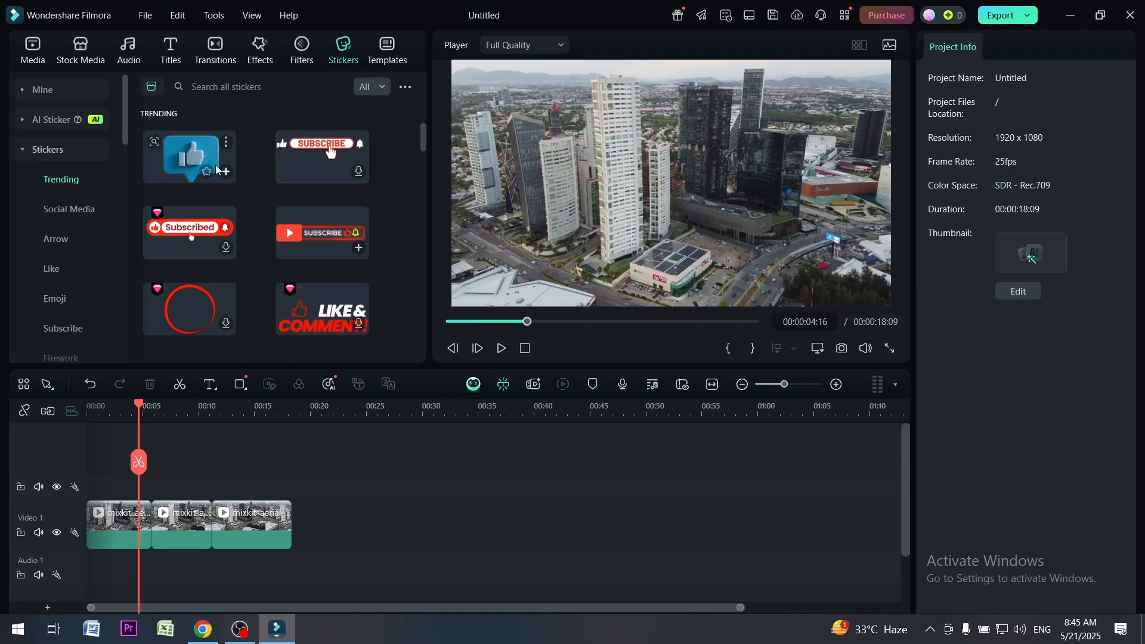
drag(199, 159, 160, 488)
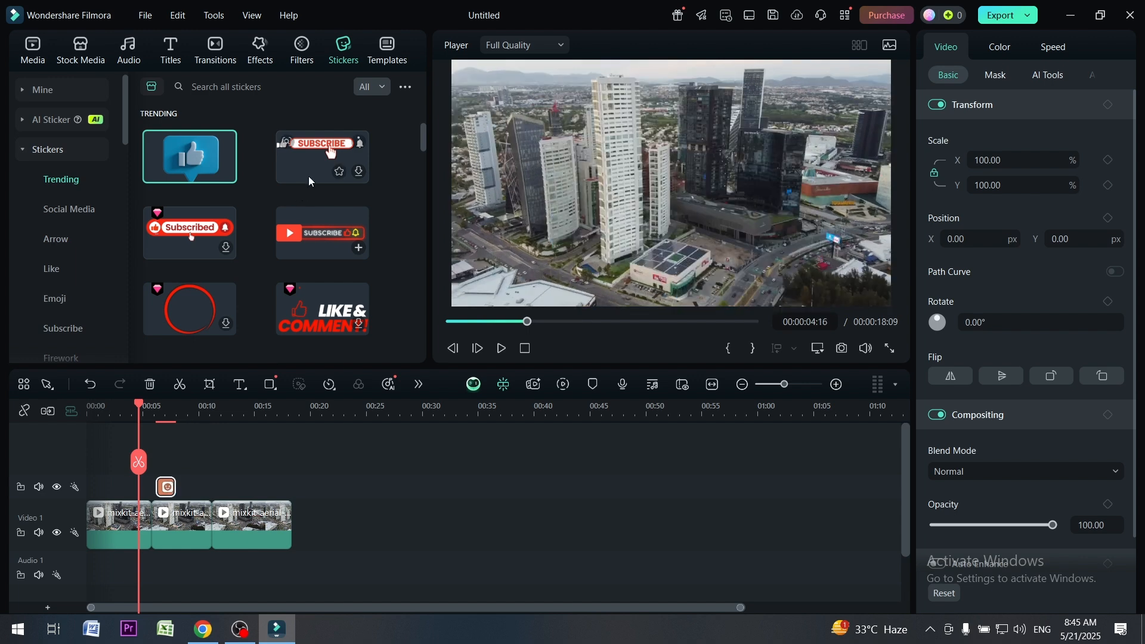
Download the trending Subscribe sticker with the hand cursor, place it above the third clip's start, and shorten it to about four seconds
click(319, 152)
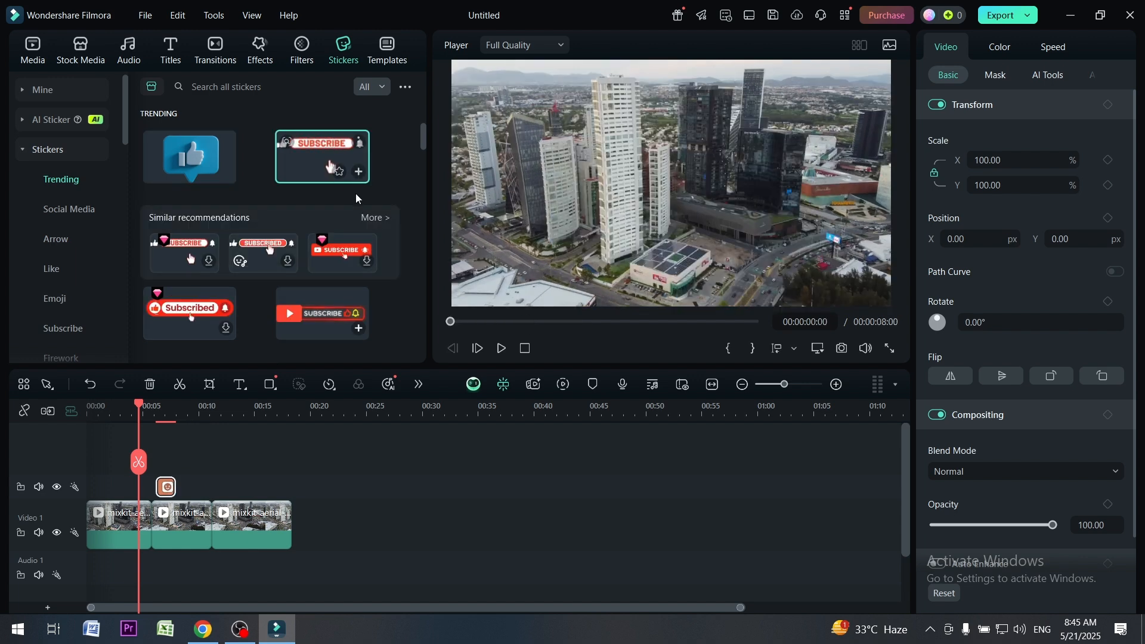
drag(313, 159, 220, 483)
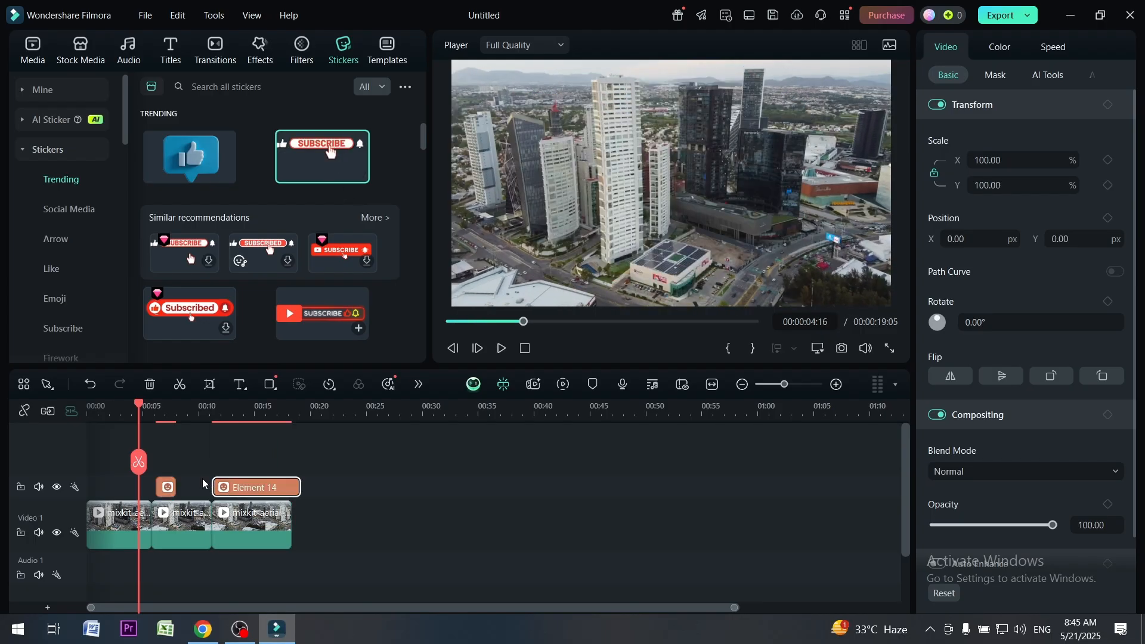
drag(299, 484, 257, 484)
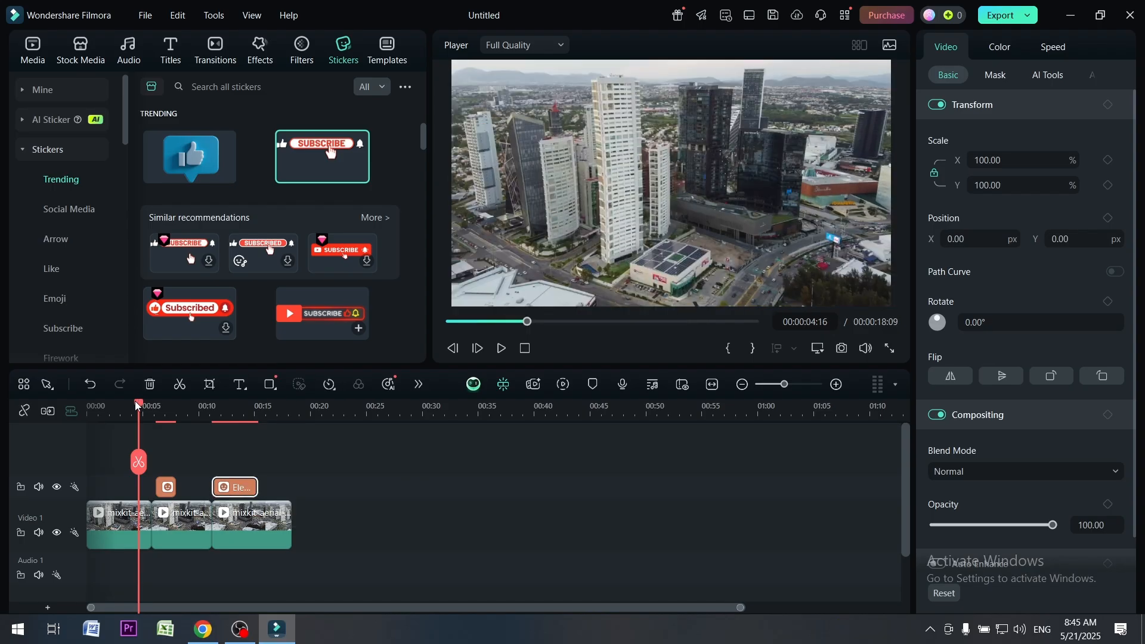
Scale the thumbs-up sticker down to about 11% in the lower-left corner of the video frame
drag(136, 405, 164, 408)
click(752, 184)
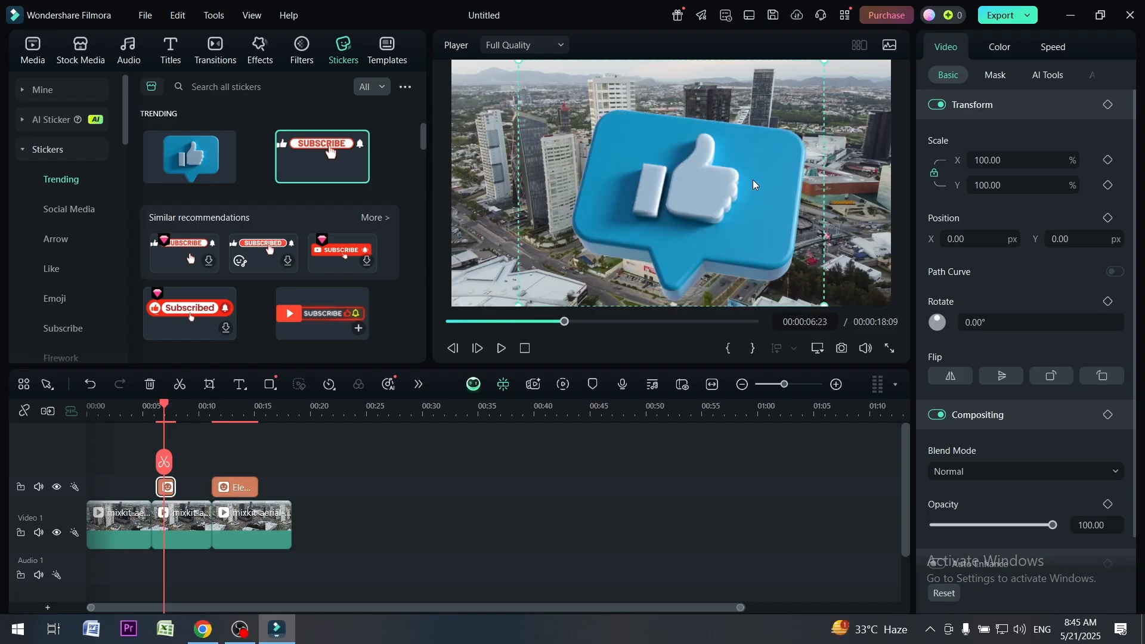
drag(822, 305, 471, 274)
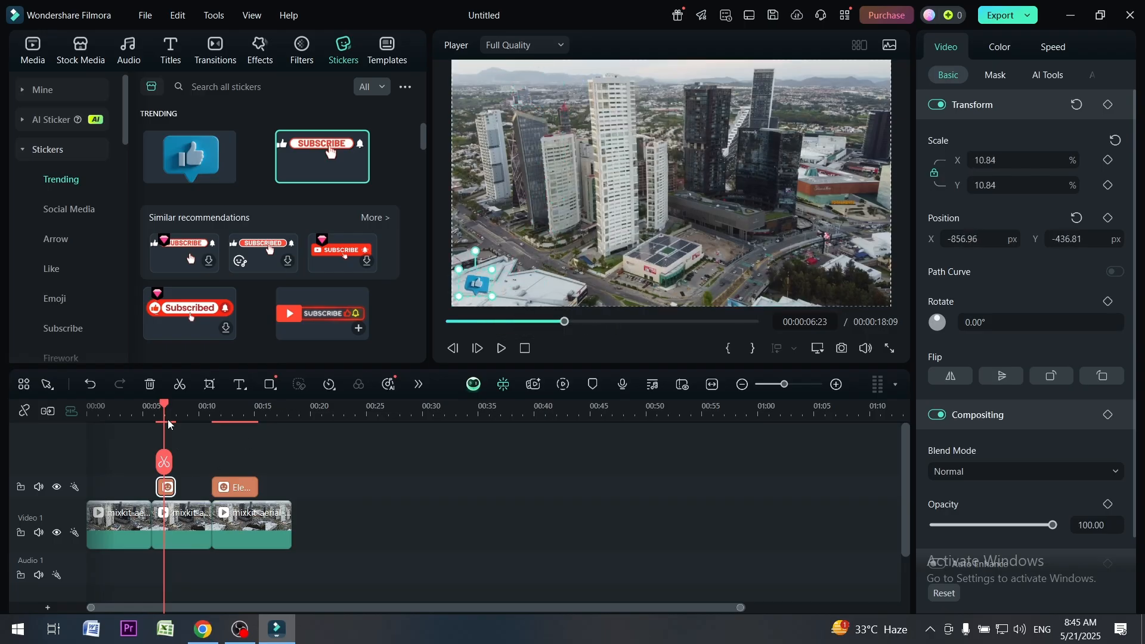
Shrink the Subscribe sticker to about 19% at the frame's bottom centre and move it directly behind the thumbs-up sticker on the timeline
drag(169, 424, 238, 424)
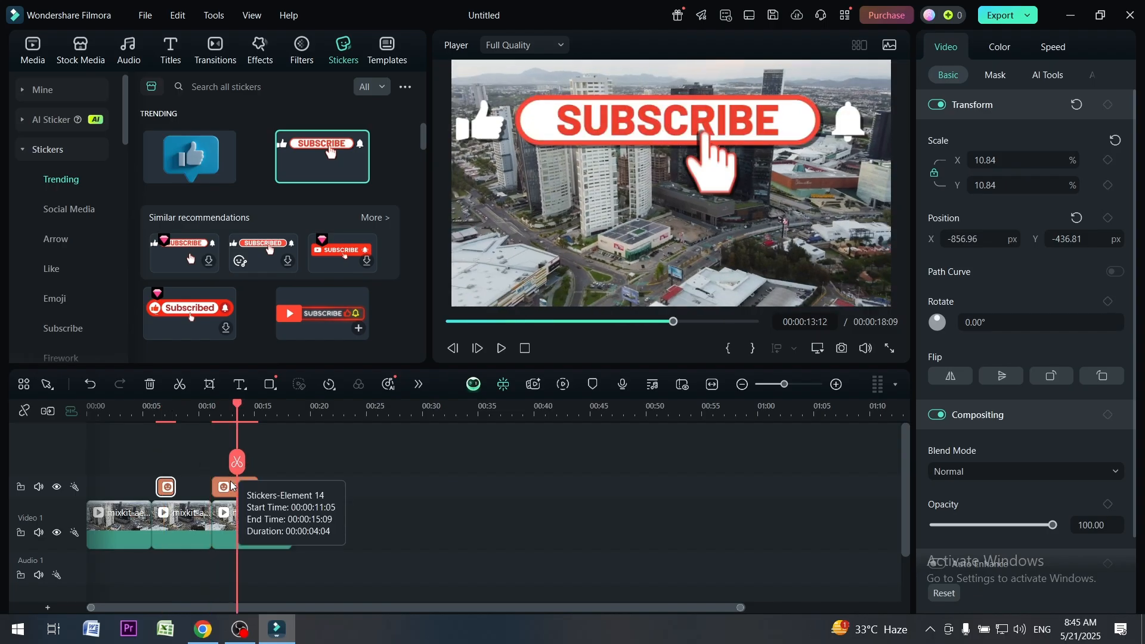
click(231, 486)
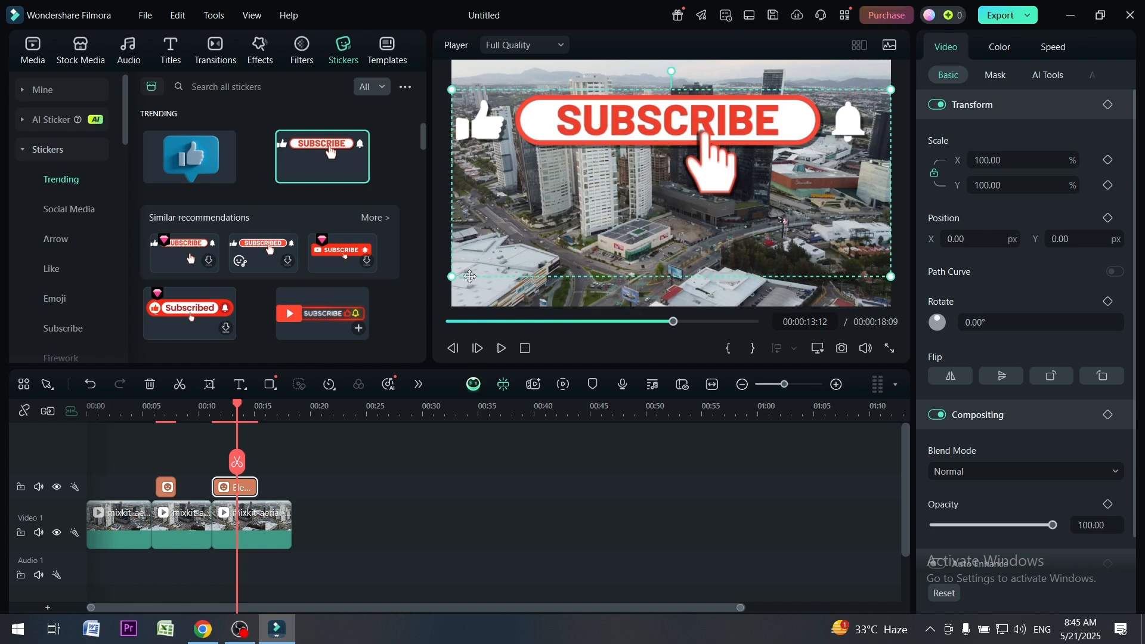
drag(451, 276, 659, 301)
drag(225, 492, 196, 491)
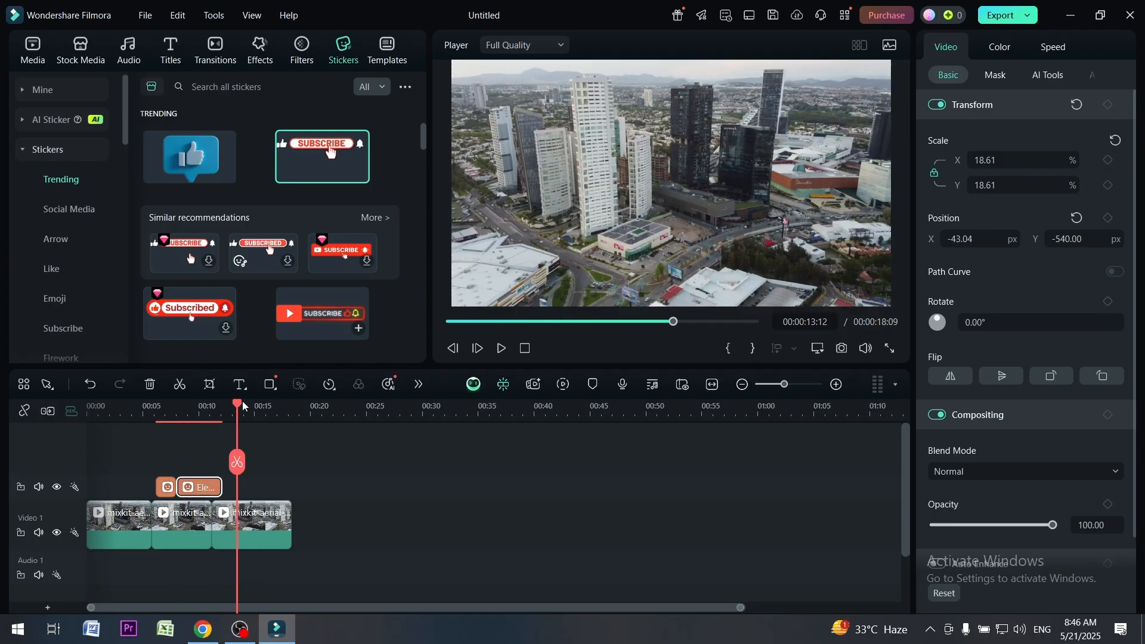
Play the part of the timeline with both stickers in full screen, and return the playhead to about two seconds
click(224, 405)
click(151, 420)
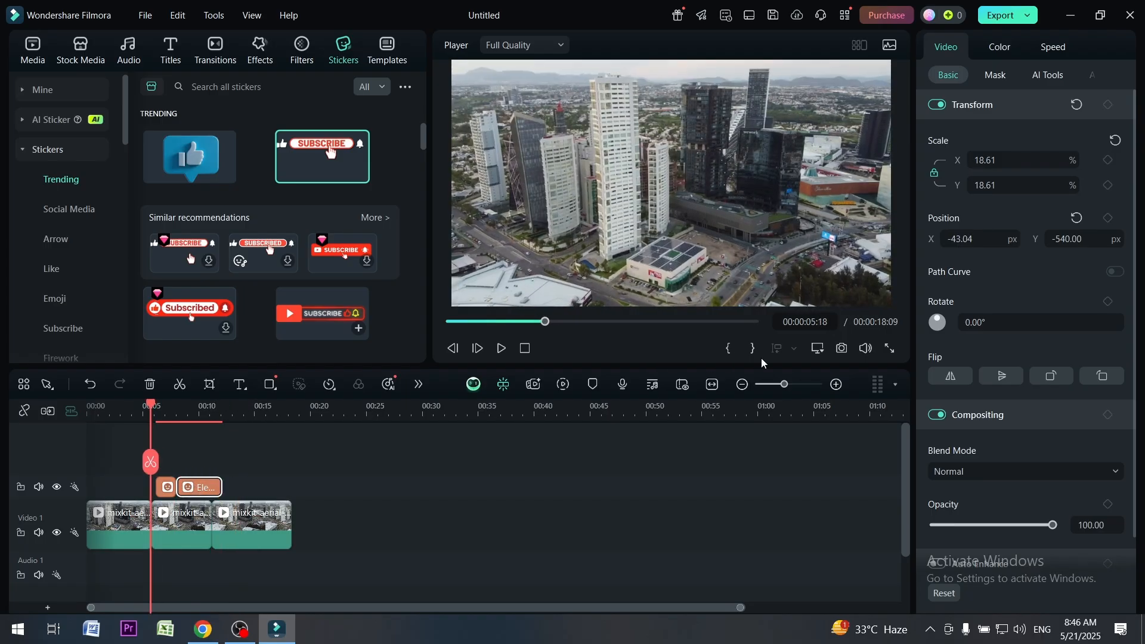
click(889, 349)
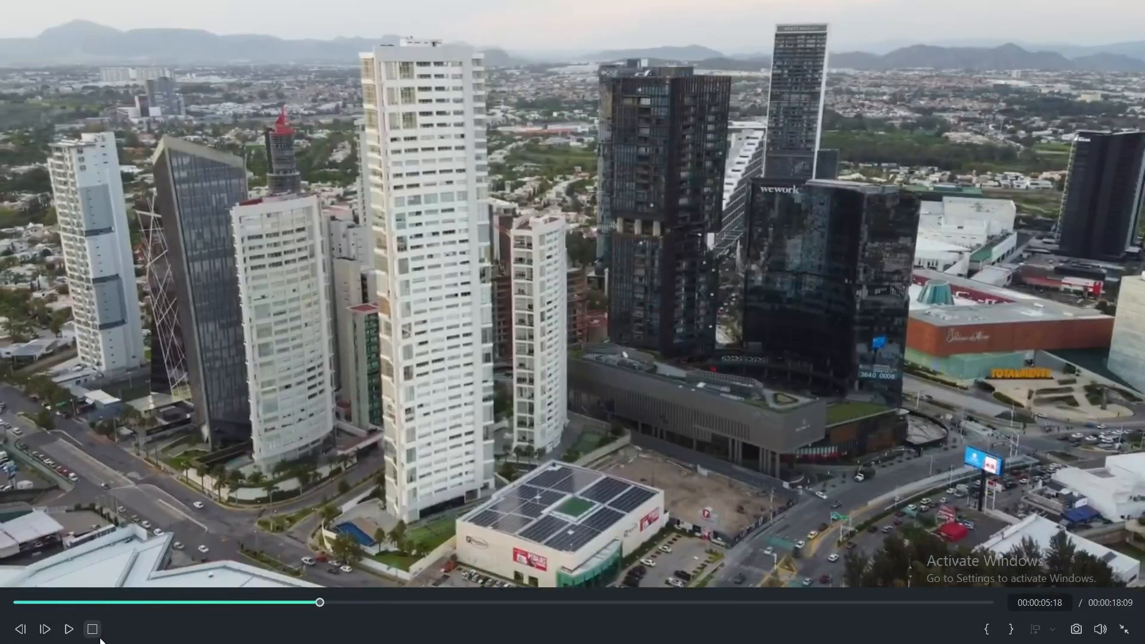
click(68, 628)
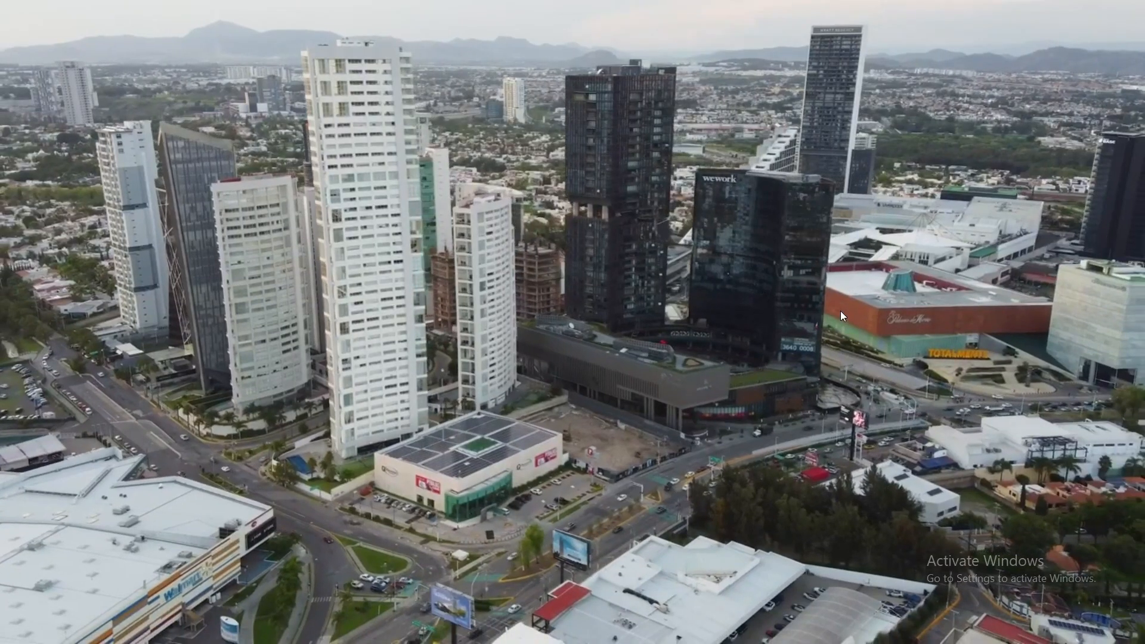
key(Escape)
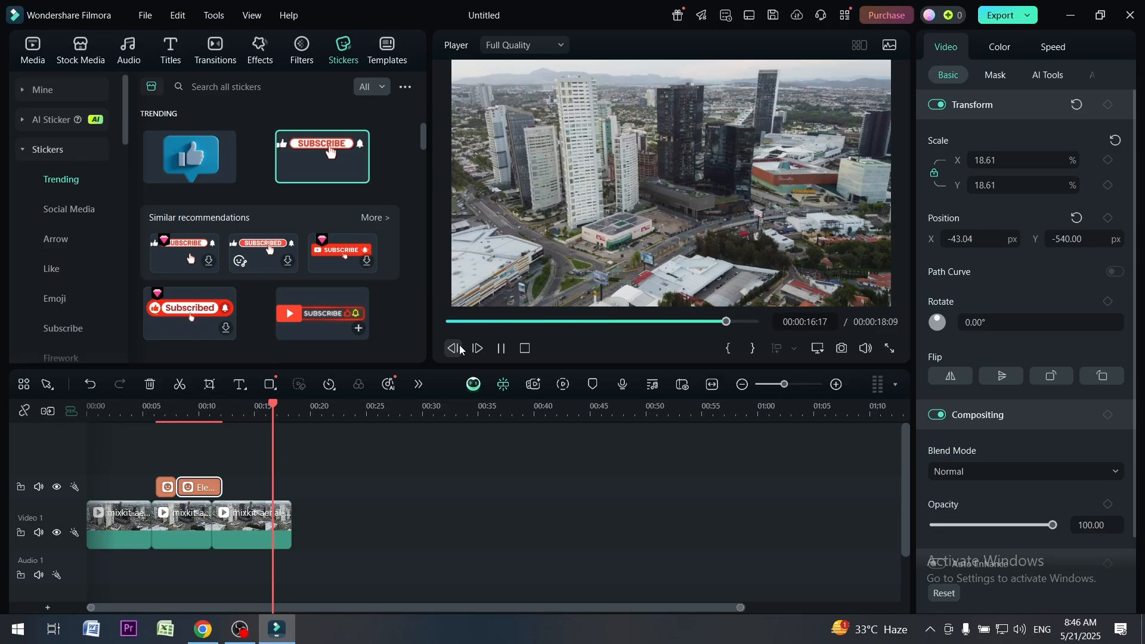
key(space)
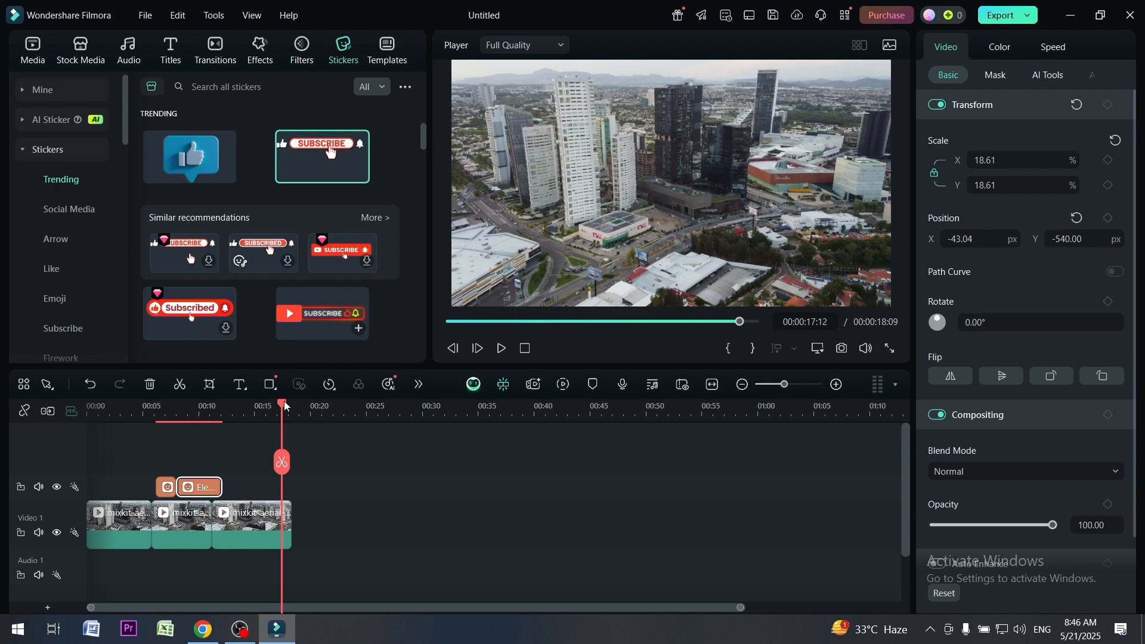
drag(284, 407, 114, 417)
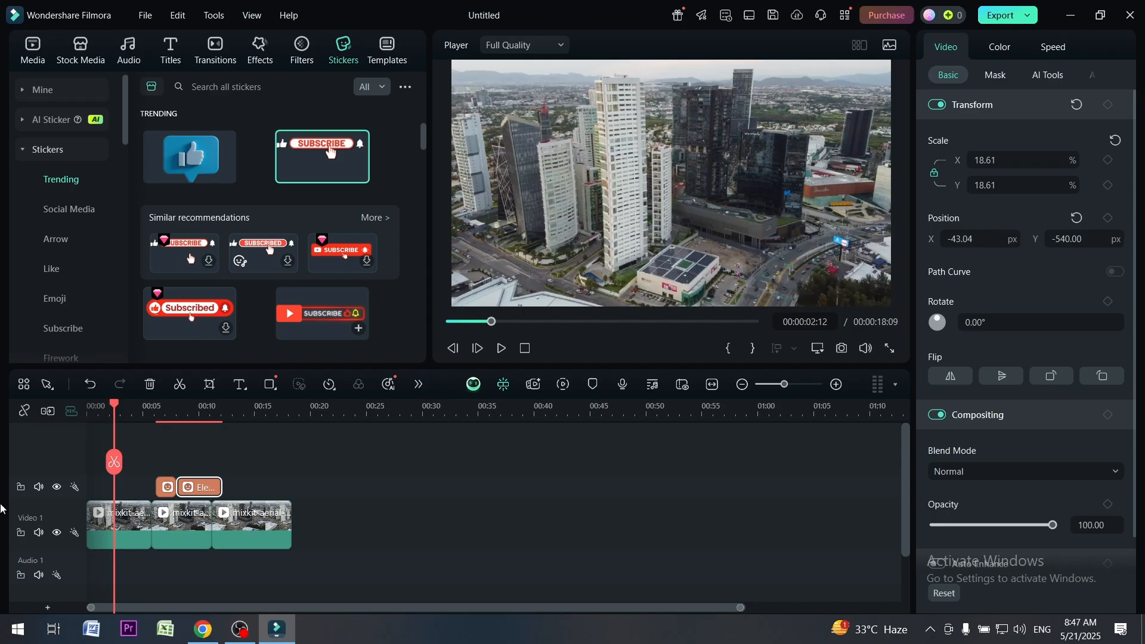
Browse the trending templates and select the Travel Memories Intro template
click(387, 50)
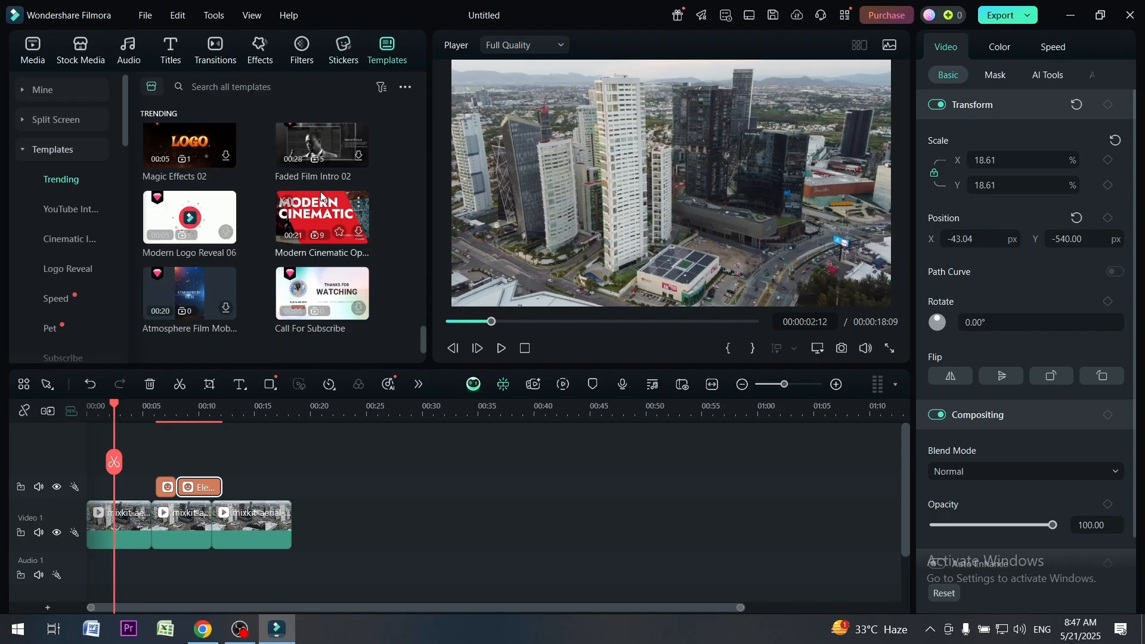
scroll(314, 189, down, 10)
scroll(314, 190, up, 4)
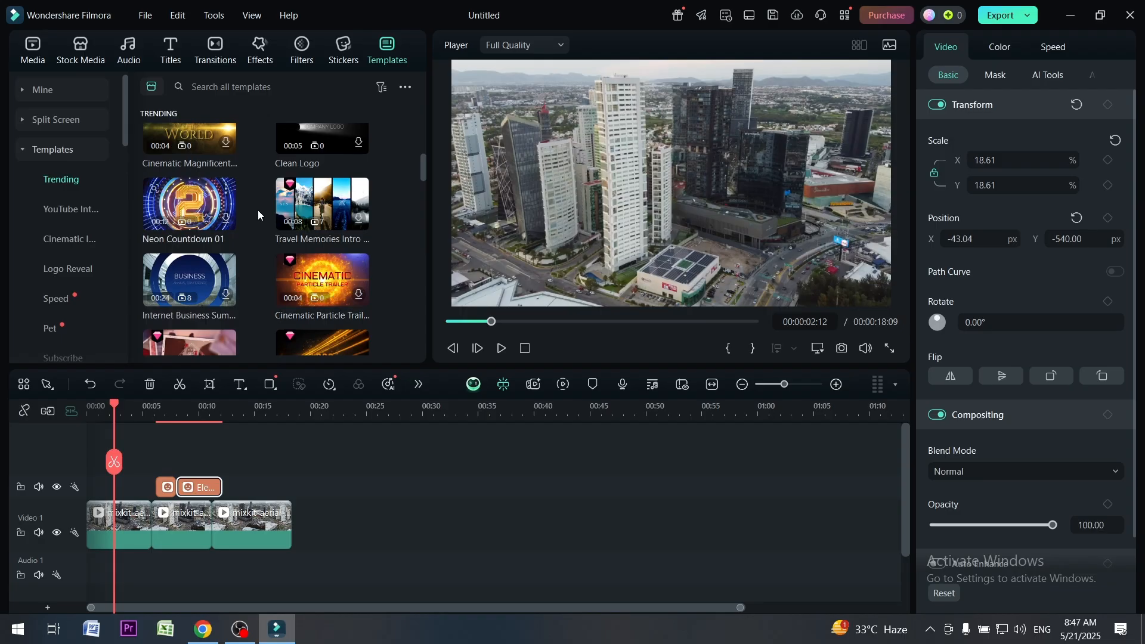
click(322, 202)
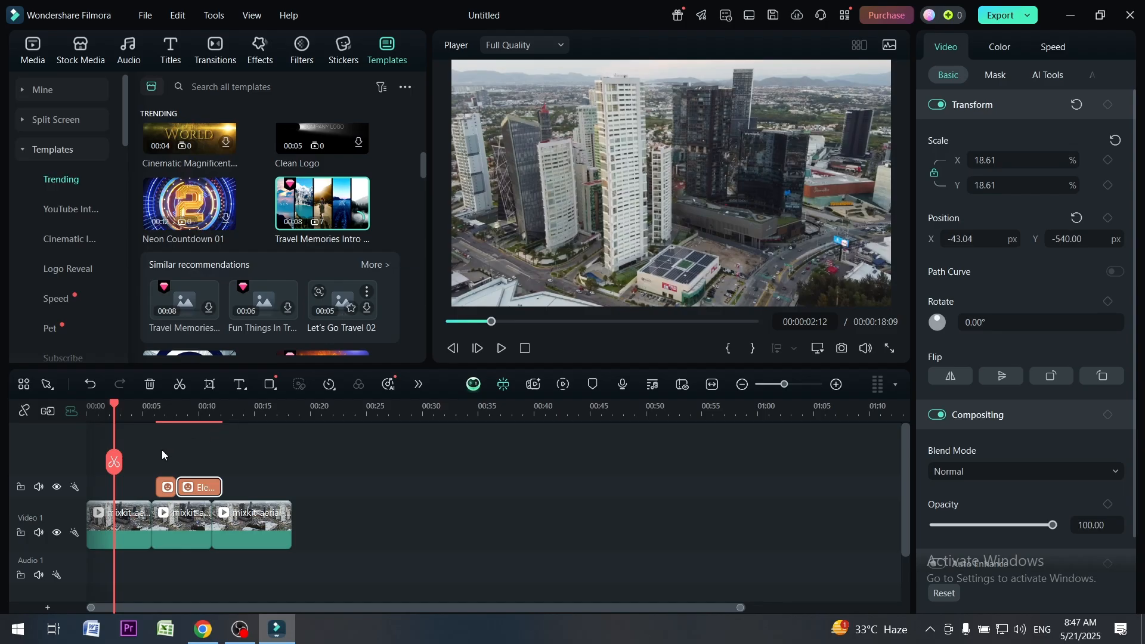
Delete both stickers and place the Travel Memories Intro template above the first clip at the timeline's start
drag(162, 453, 222, 486)
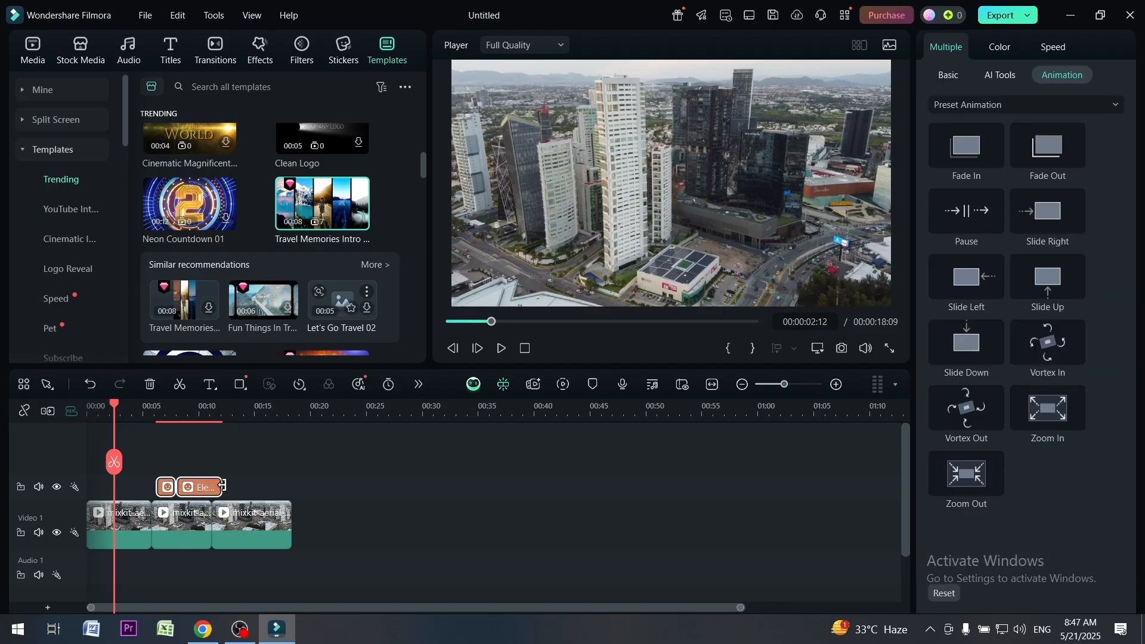
key(Delete)
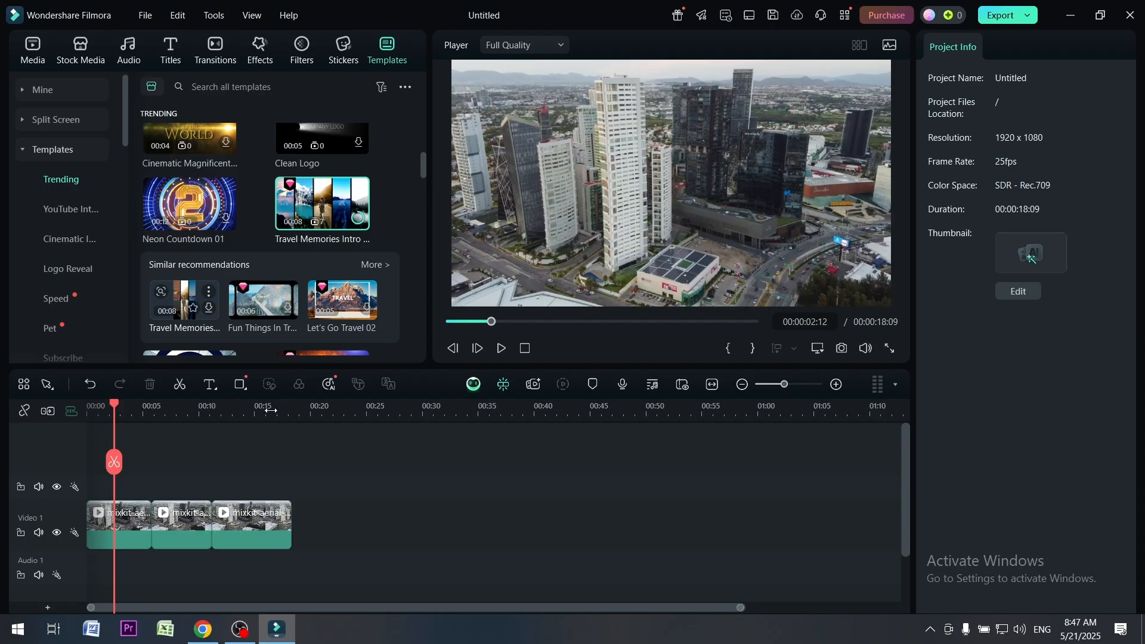
mouse_move(341, 228)
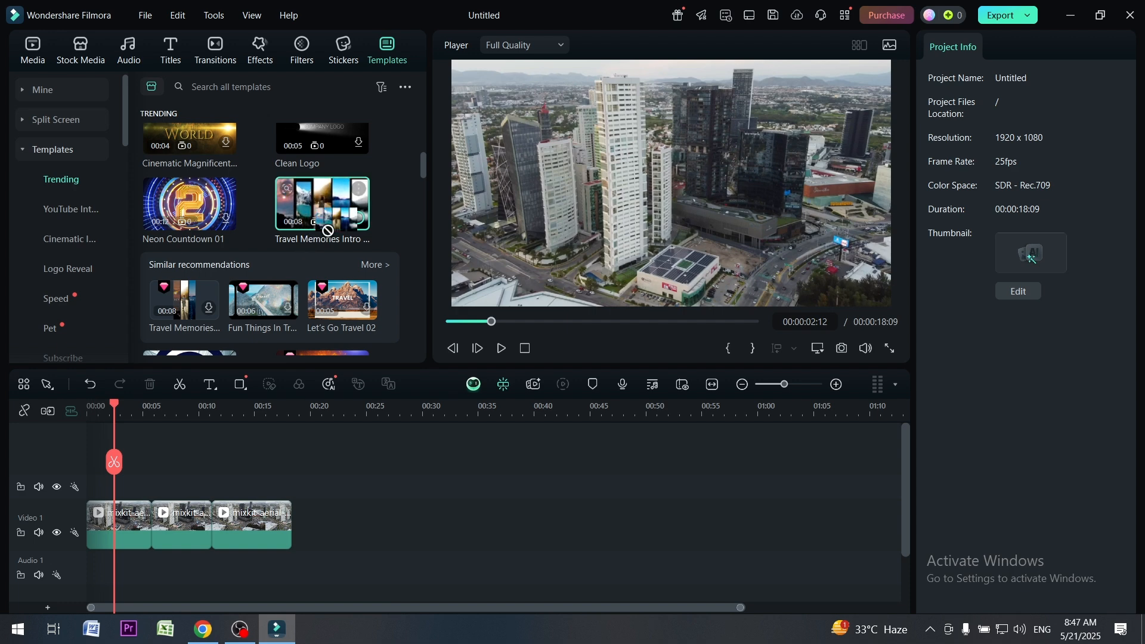
drag(322, 203, 110, 486)
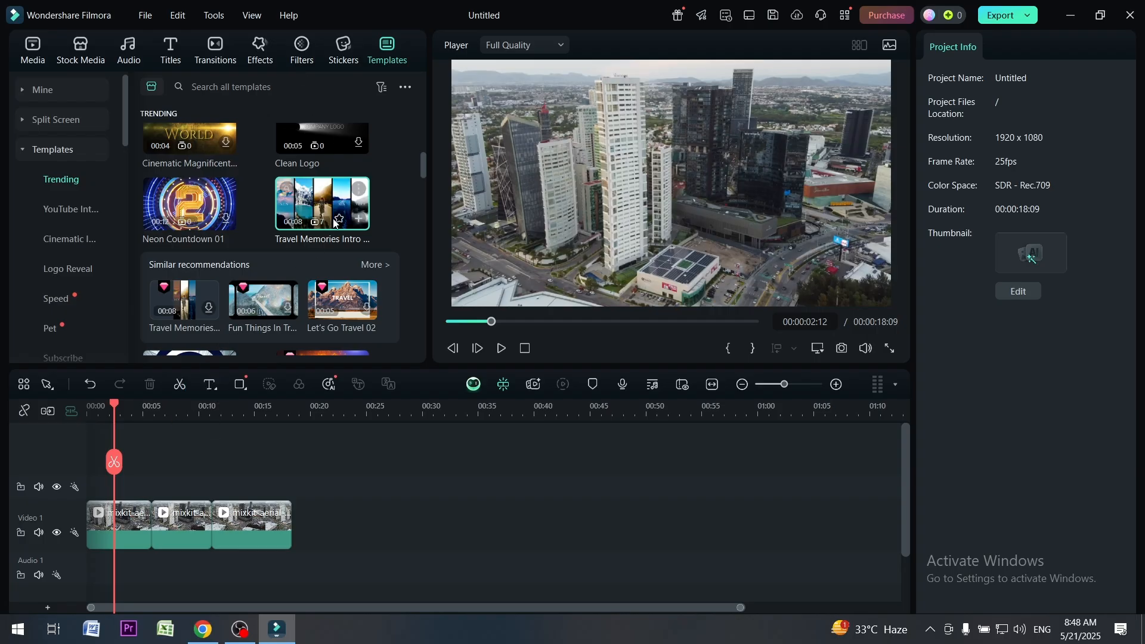
drag(334, 222, 148, 502)
drag(111, 491, 88, 494)
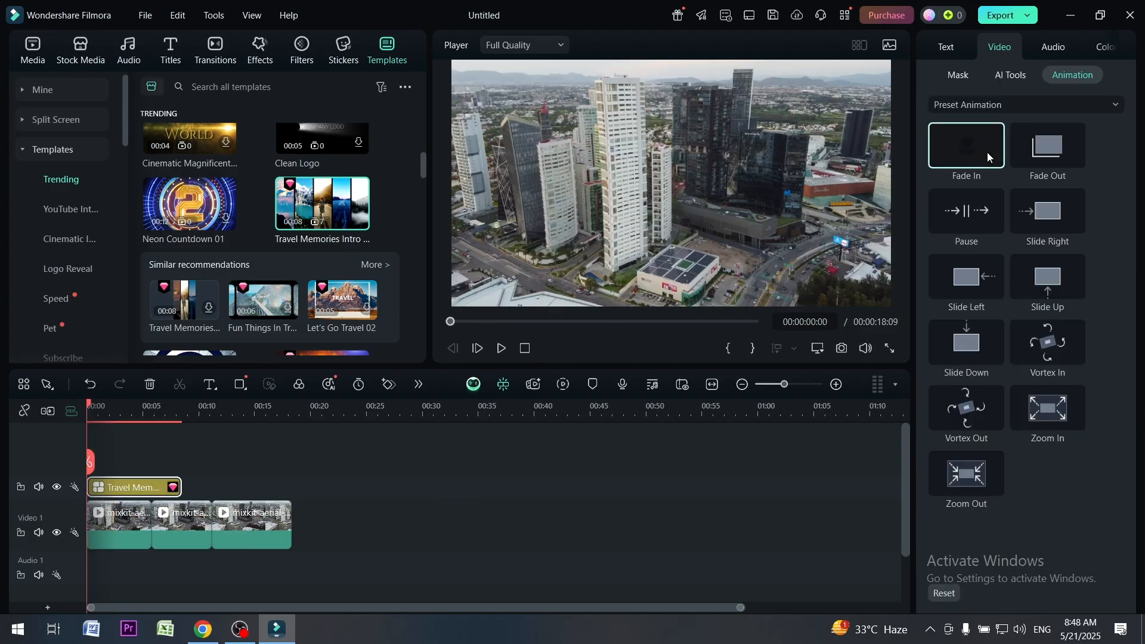
Play the travel template from its beginning and return the playhead to the timeline's start
click(501, 348)
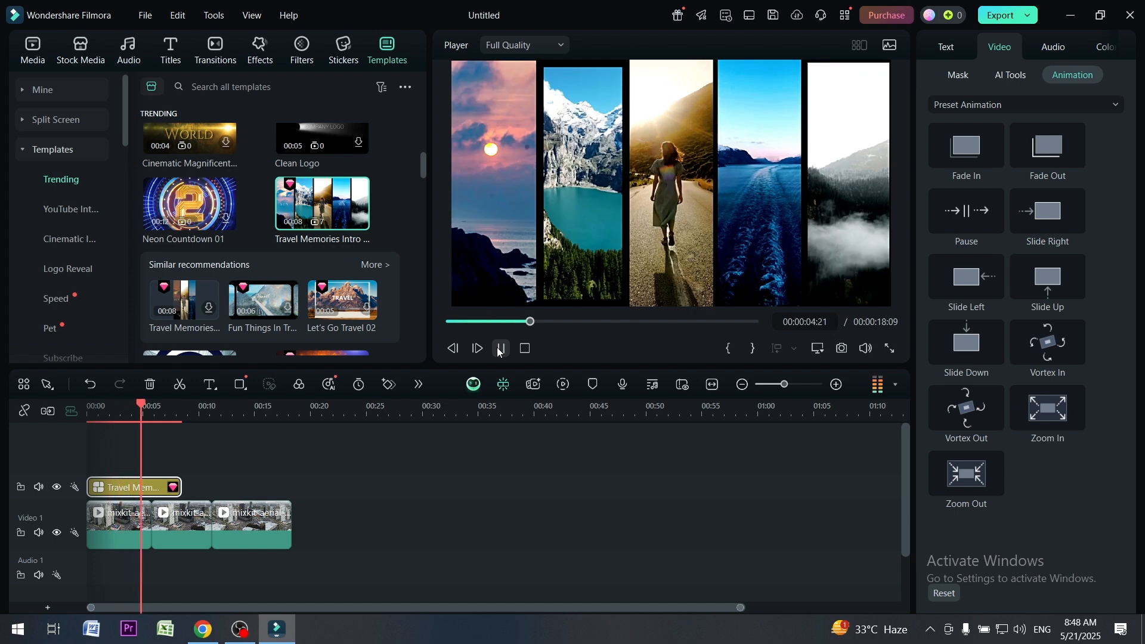
click(500, 348)
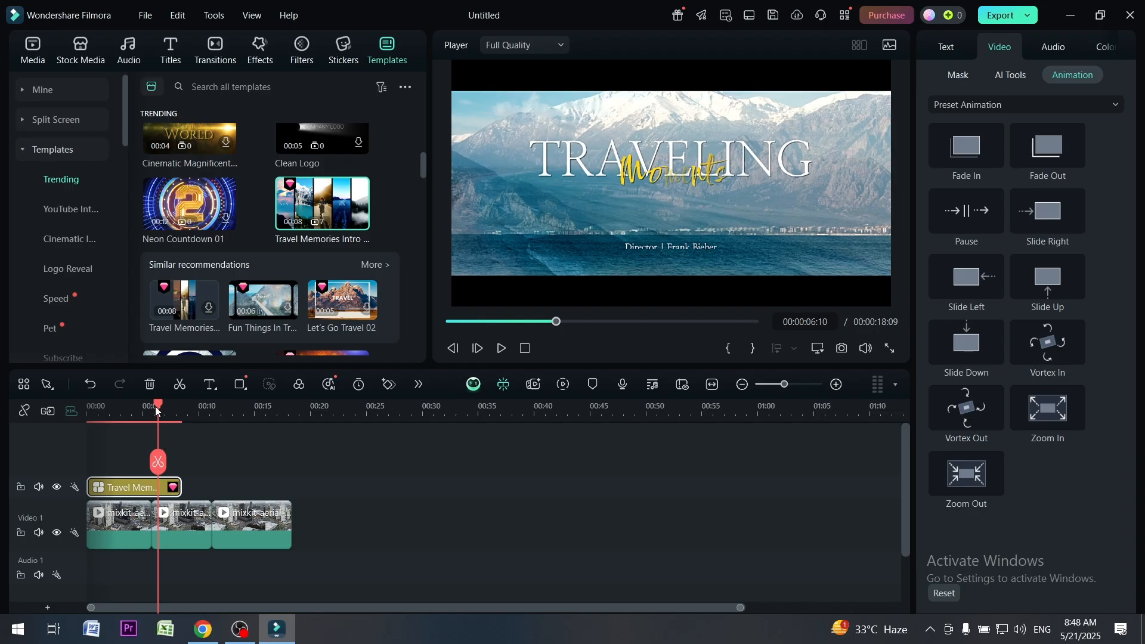
key(Home)
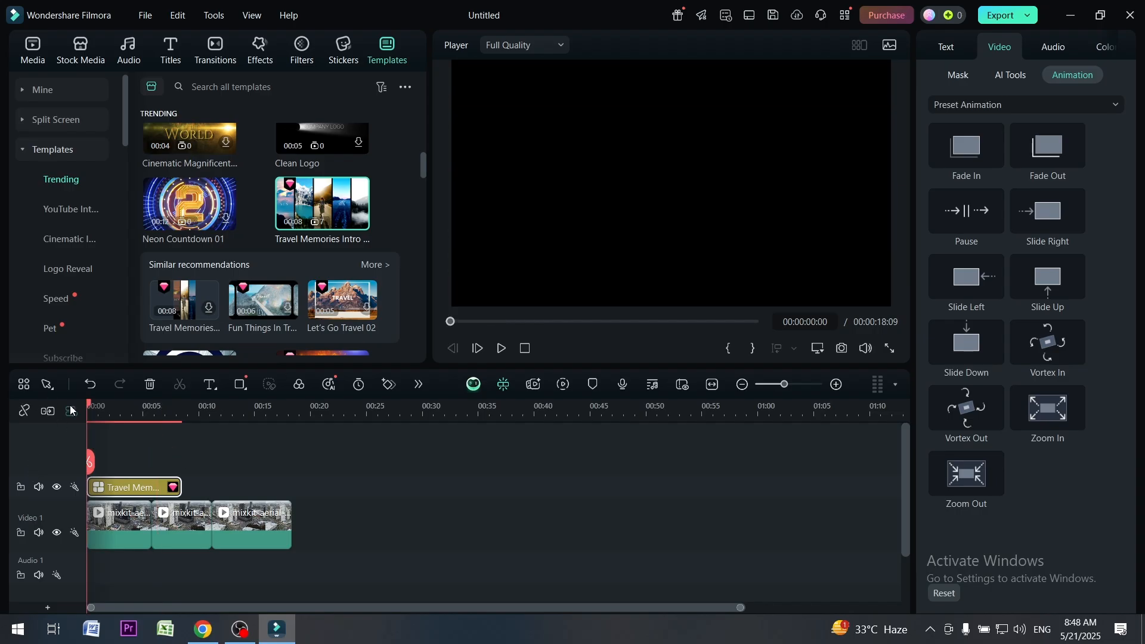
Try the Fade Out and Slide Right preset animations at about three seconds into the template and play a short stretch
drag(90, 405, 123, 424)
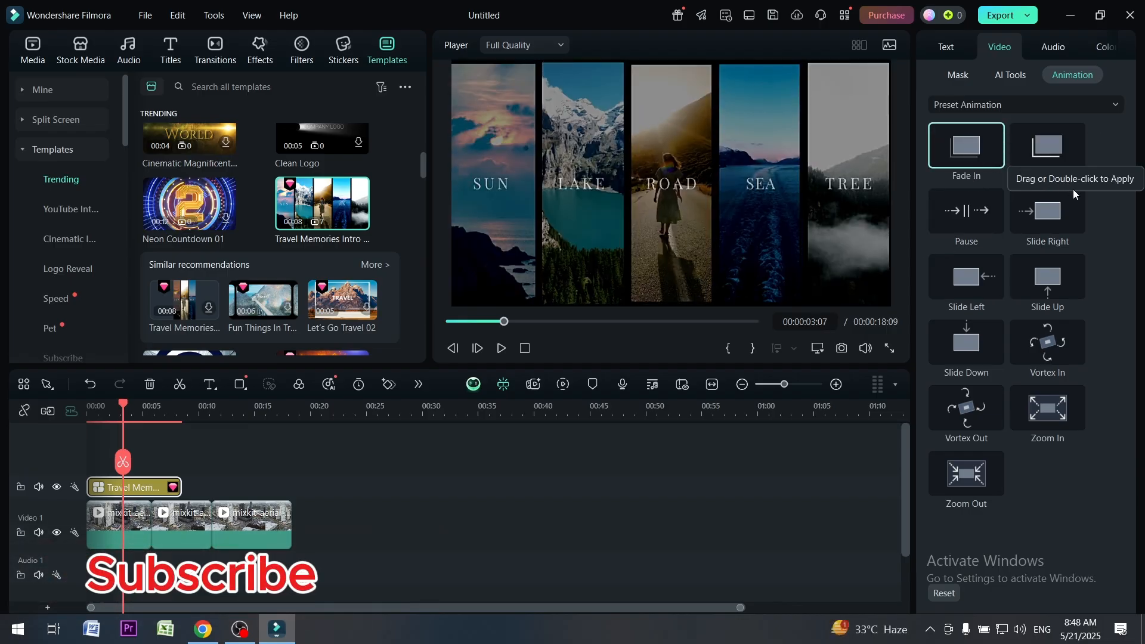
click(1044, 151)
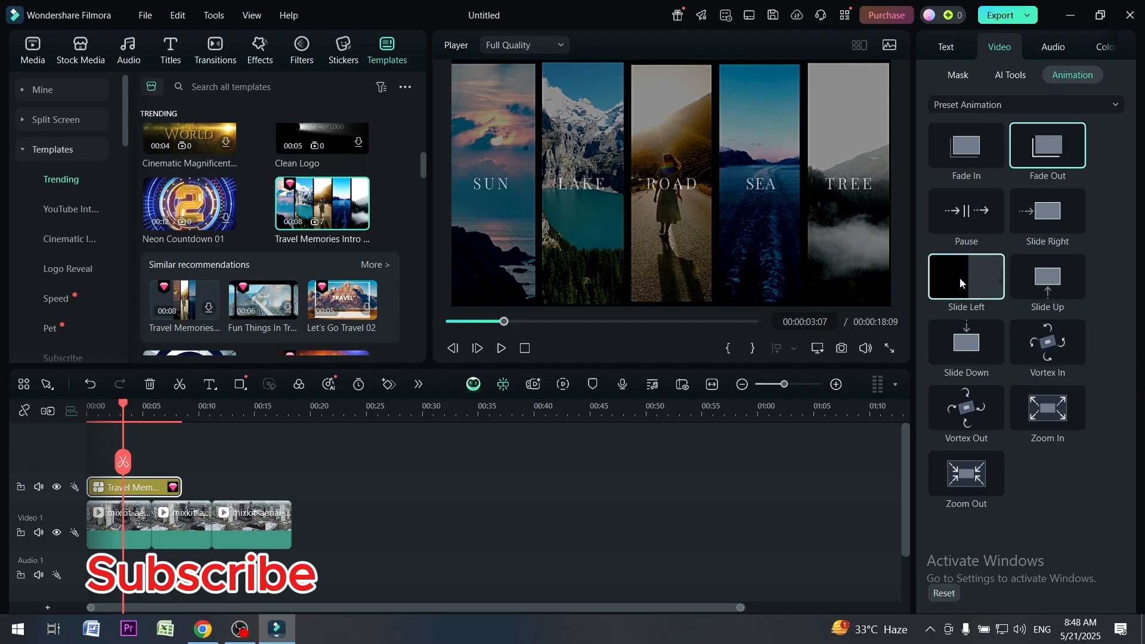
click(1054, 223)
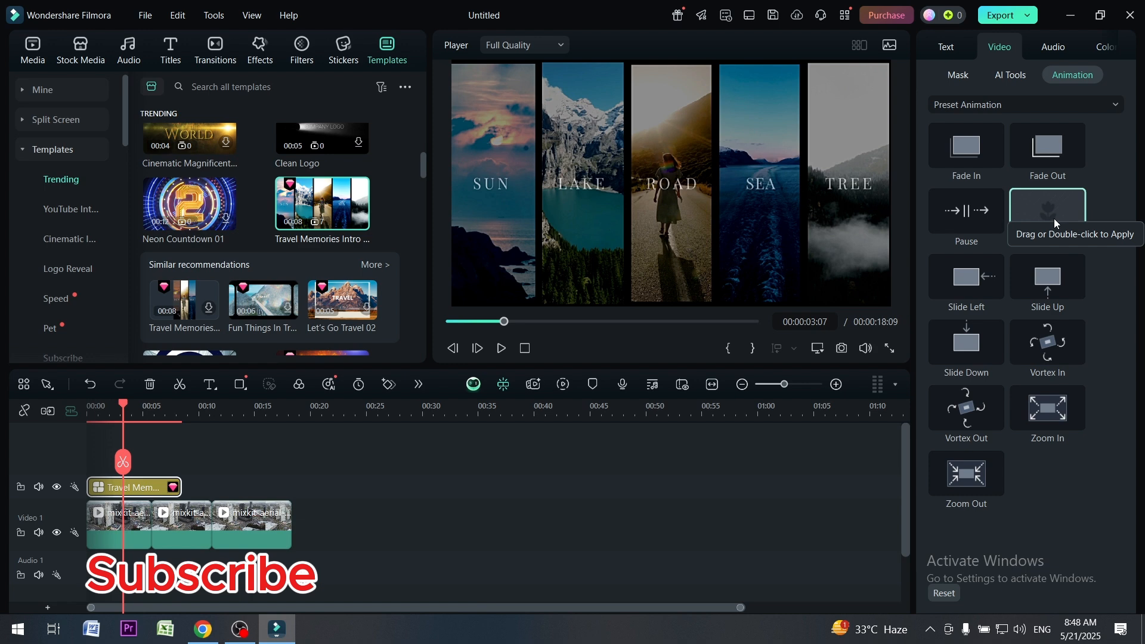
click(502, 350)
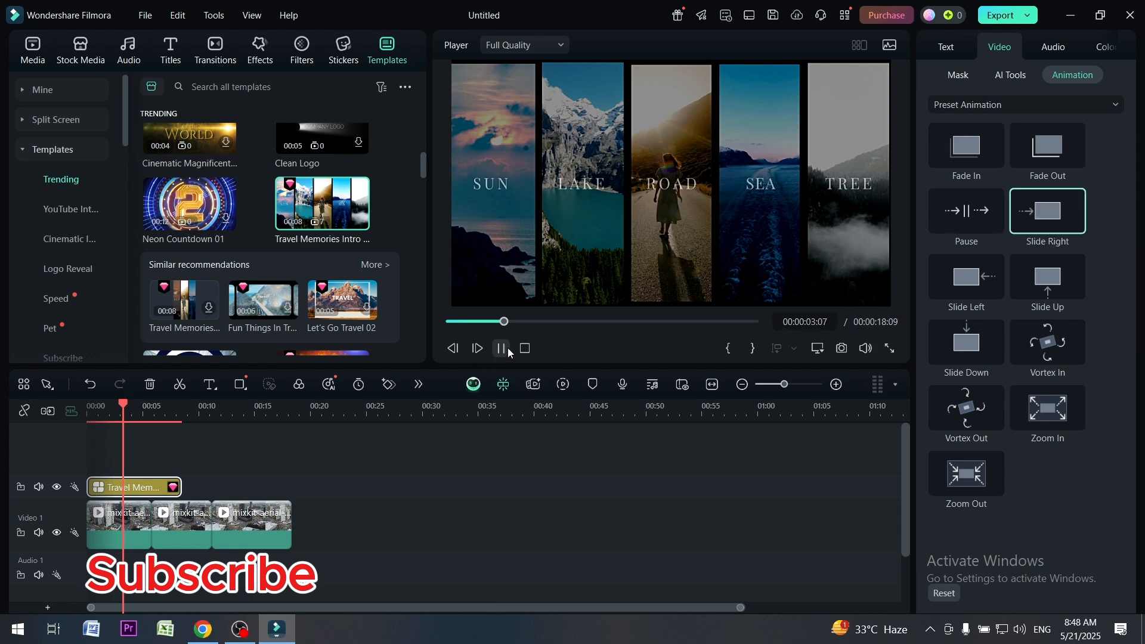
click(501, 349)
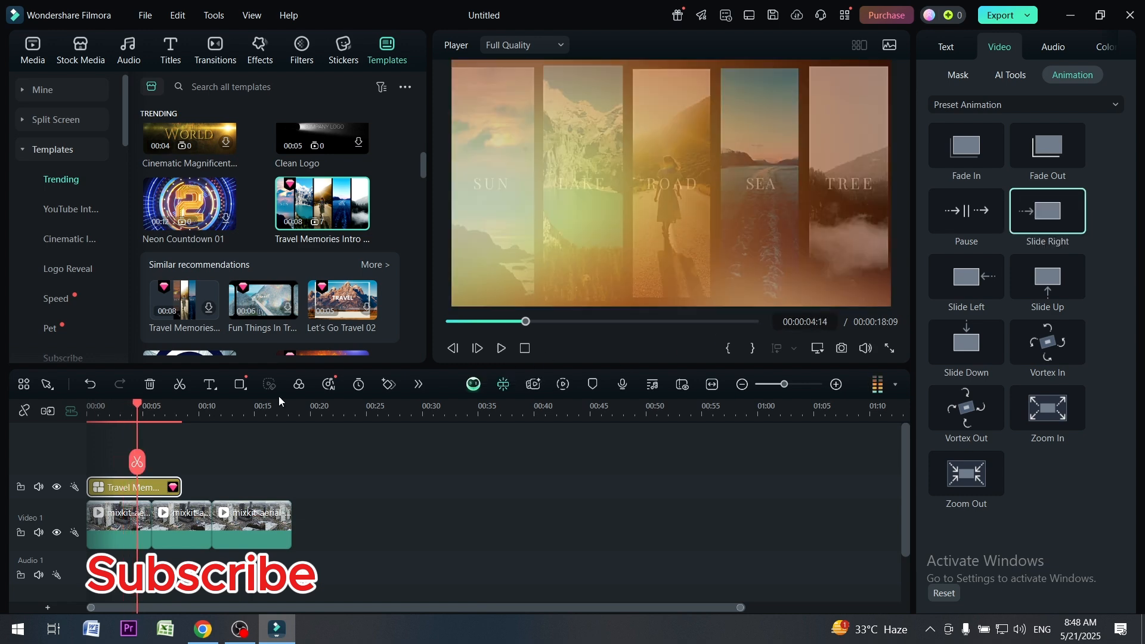
Play the template through its Traveling Moments title scene and delete the template from the timeline
click(501, 349)
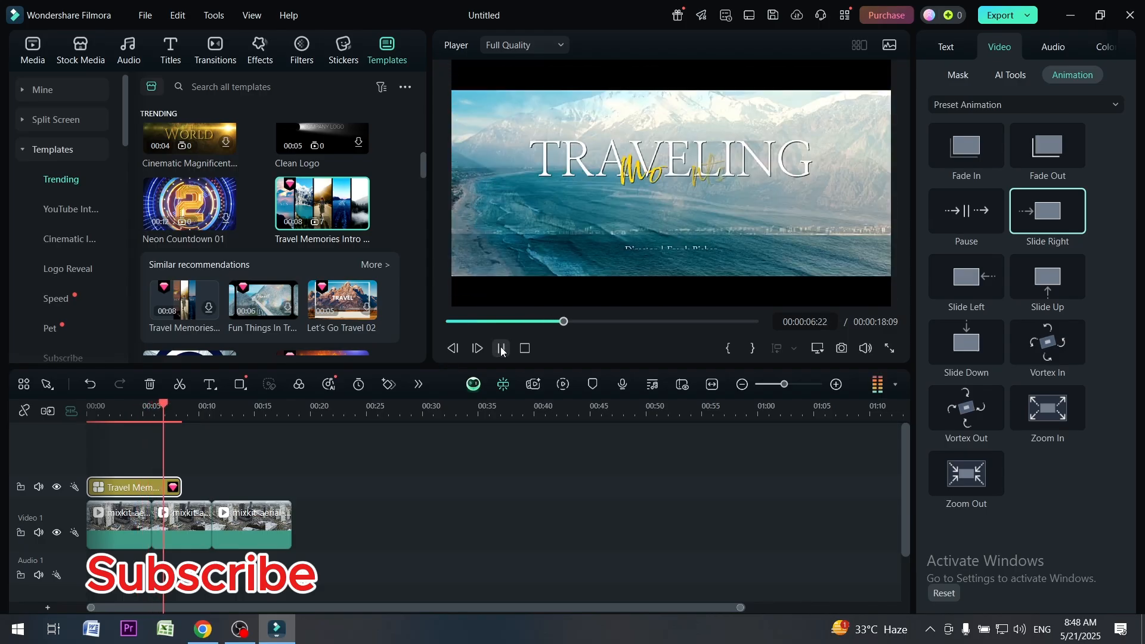
click(130, 487)
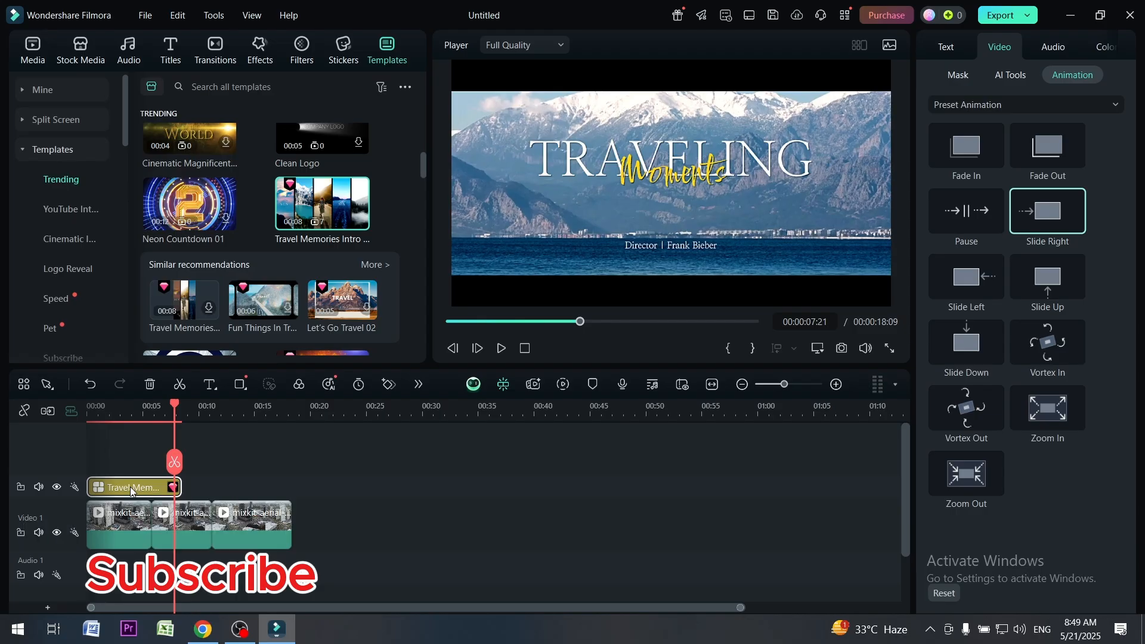
key(Delete)
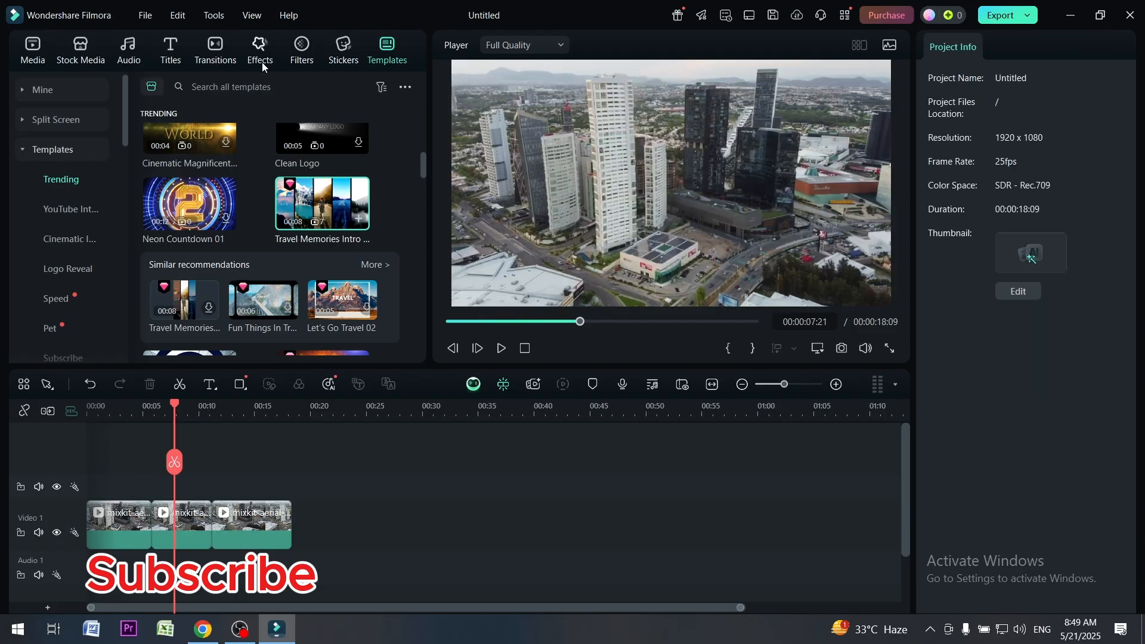
Browse the Plain Text, Typing Effect, Glow Text and 3D Titles categories of the title effects, and open the transitions library
click(171, 50)
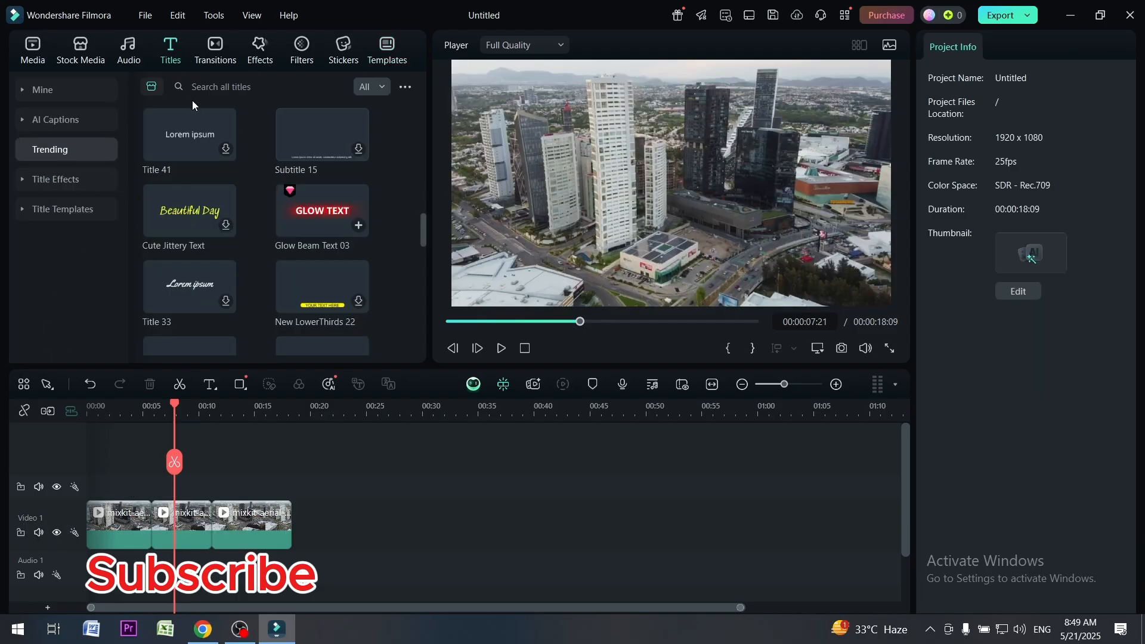
scroll(264, 259, down, 5)
click(62, 185)
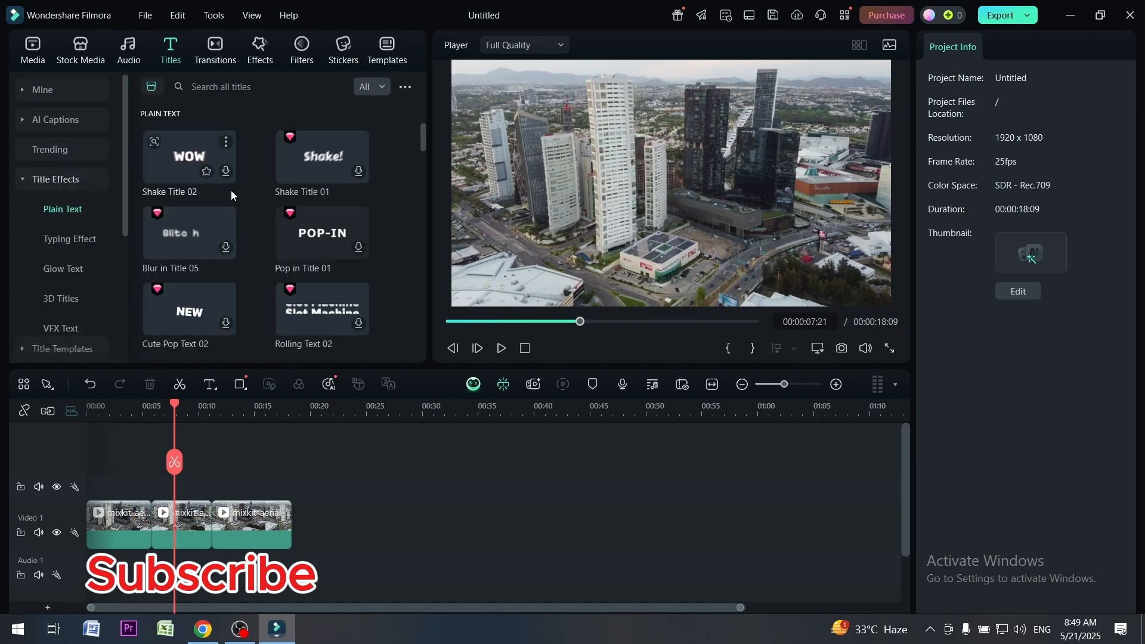
scroll(230, 192, down, 5)
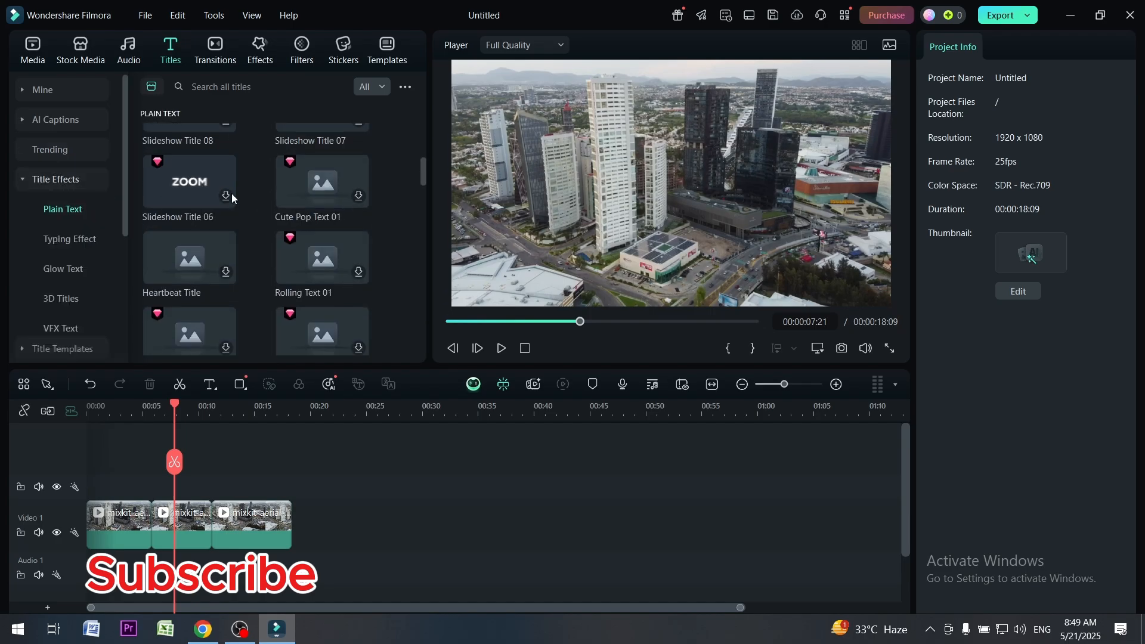
click(66, 239)
scroll(179, 209, down, 5)
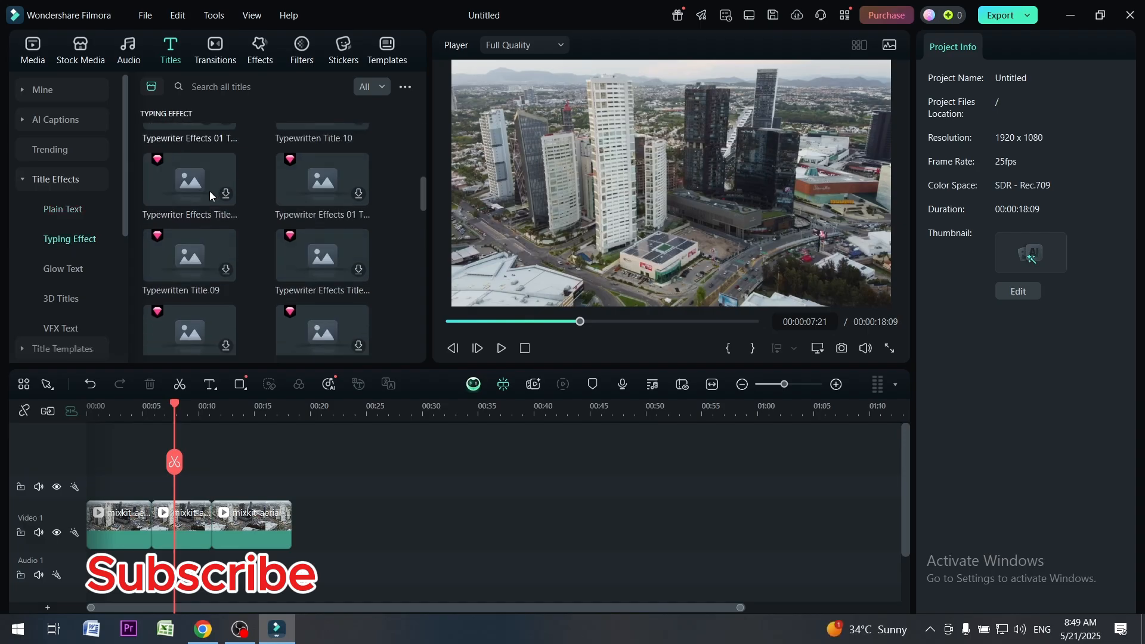
click(58, 273)
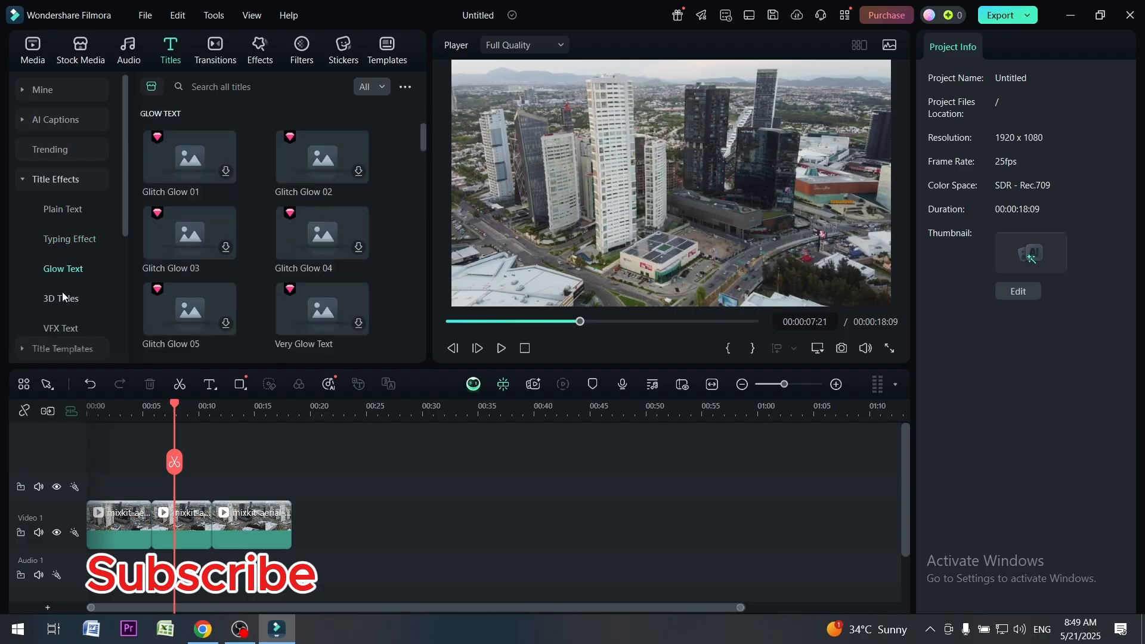
click(66, 299)
scroll(176, 249, down, 3)
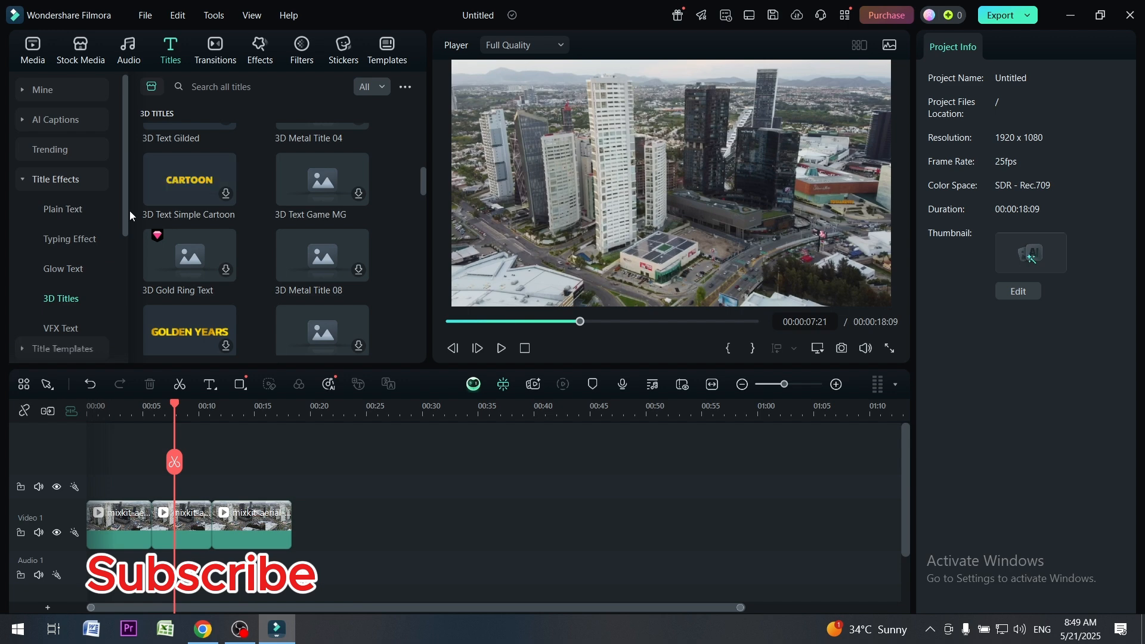
drag(121, 212, 124, 273)
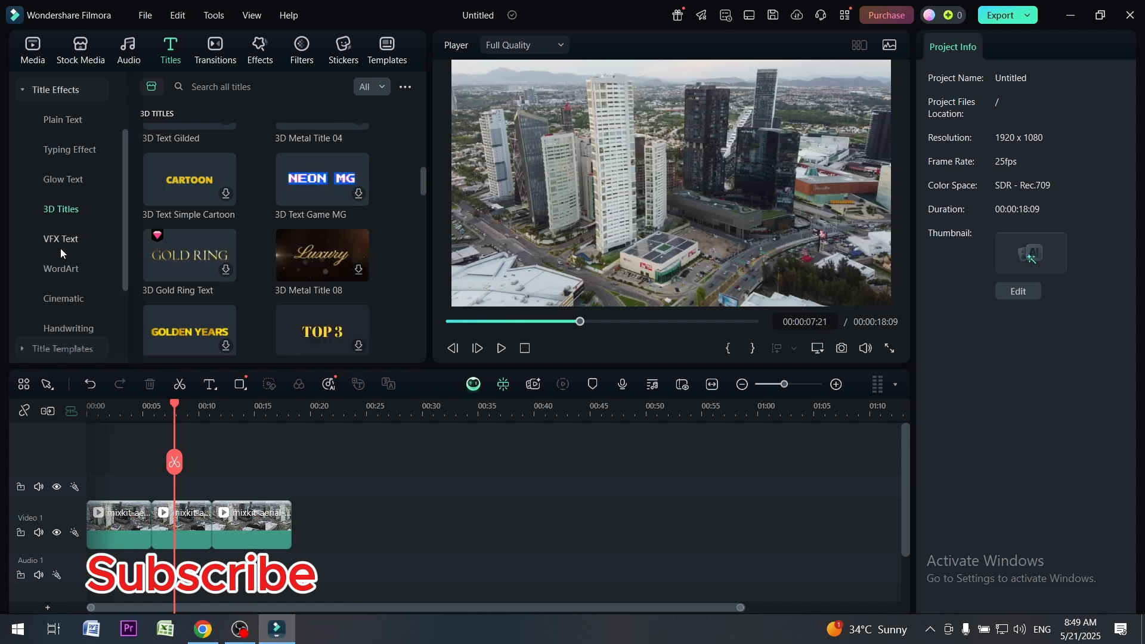
drag(123, 229, 122, 137)
click(207, 55)
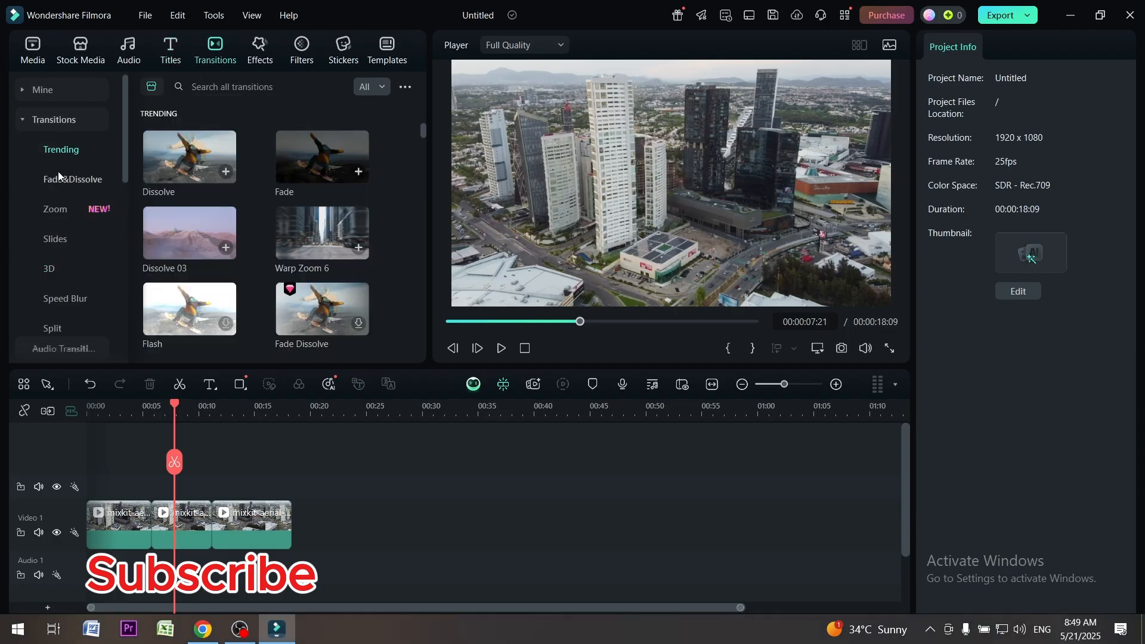